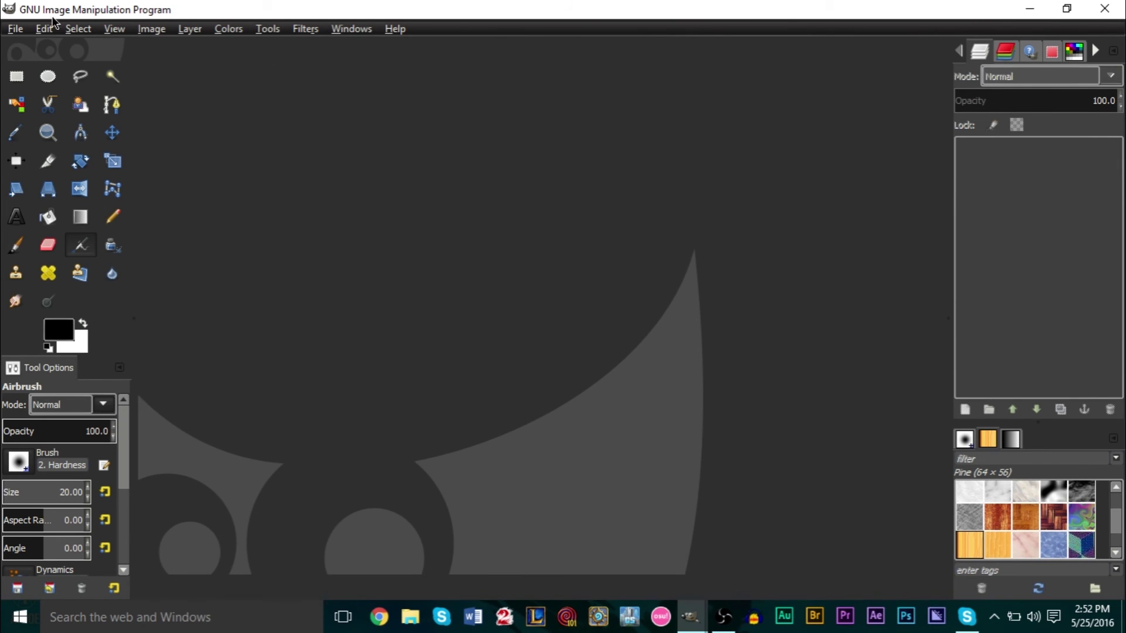
Create a new image 800 px wide and 600 px high.
{"action": "left_click", "coordinate": [15, 32]}
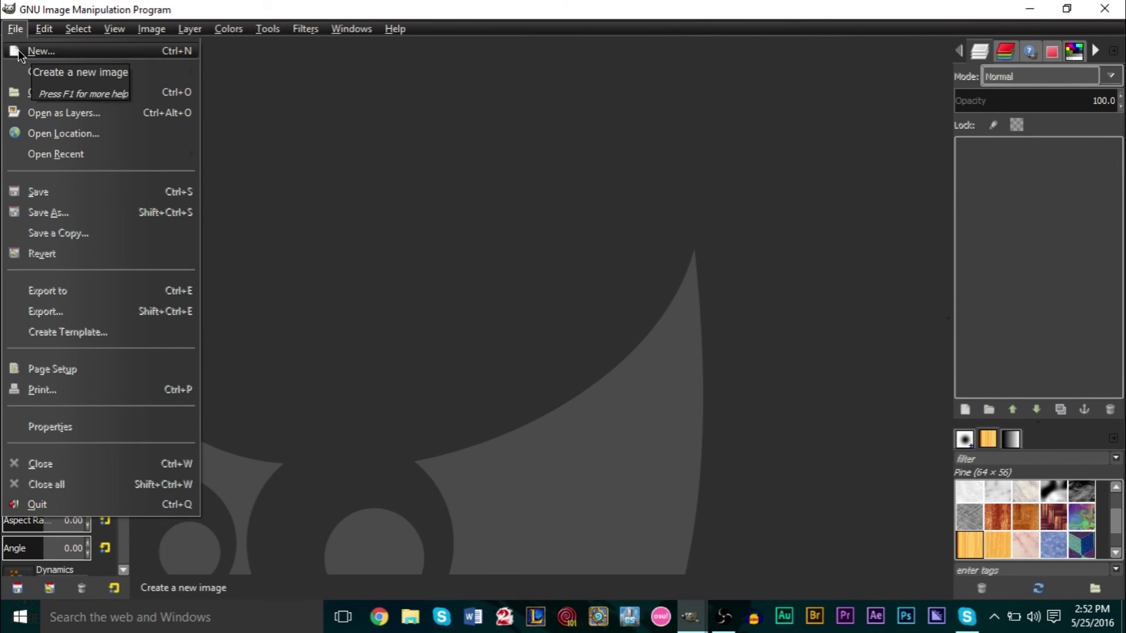
{"action": "left_click", "coordinate": [35, 51]}
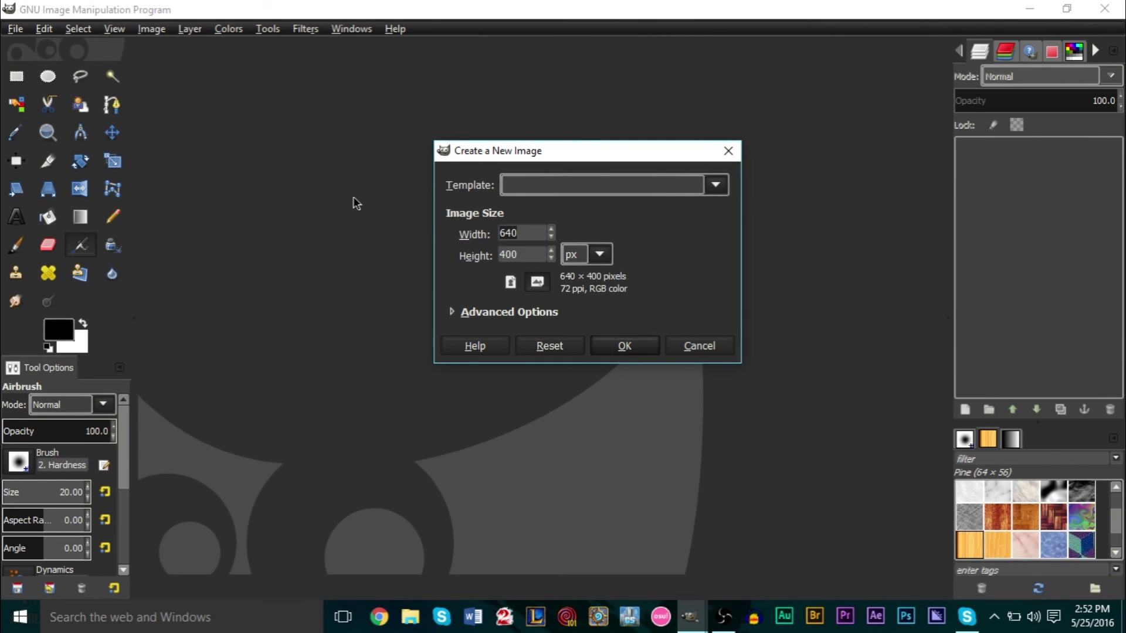
{"action": "key", "text": "BackSpace"}
{"action": "key", "text": "BackSpace"}
{"action": "key", "text": "BackSpace"}
{"action": "type", "text": "800"}
{"action": "key", "text": "Tab"}
{"action": "type", "text": "600"}
{"action": "key", "text": "Return"}
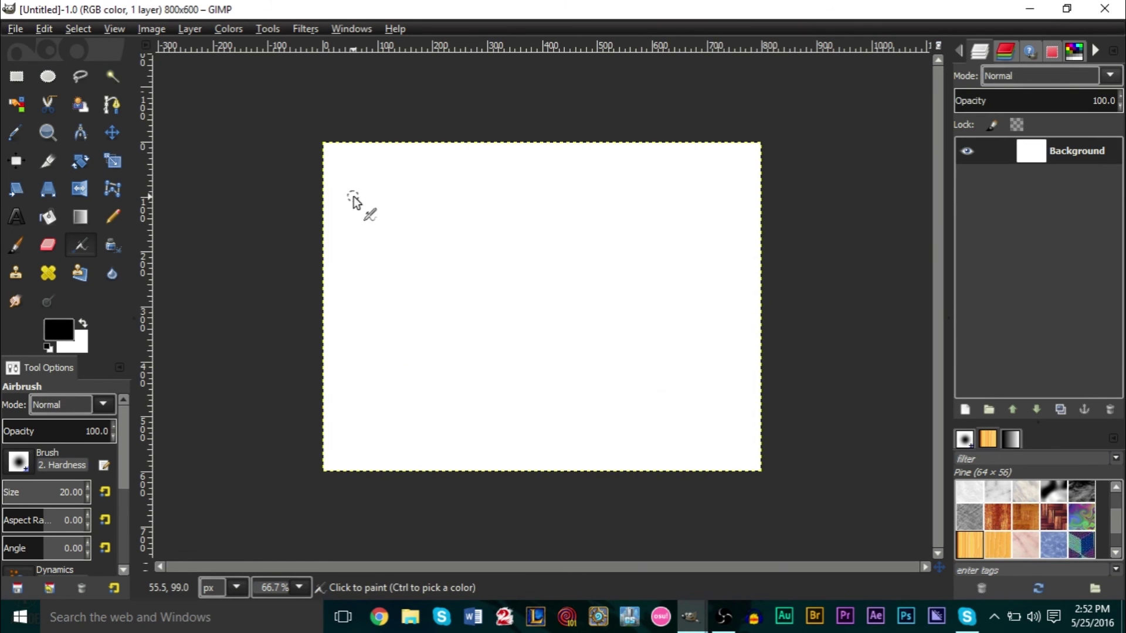
Add the PlayStation controller image from the desktop as a new layer and scale it down to fit the canvas.
{"action": "scroll", "coordinate": [352, 209], "scroll_direction": "up", "scroll_amount": 1, "text": "ctrl"}
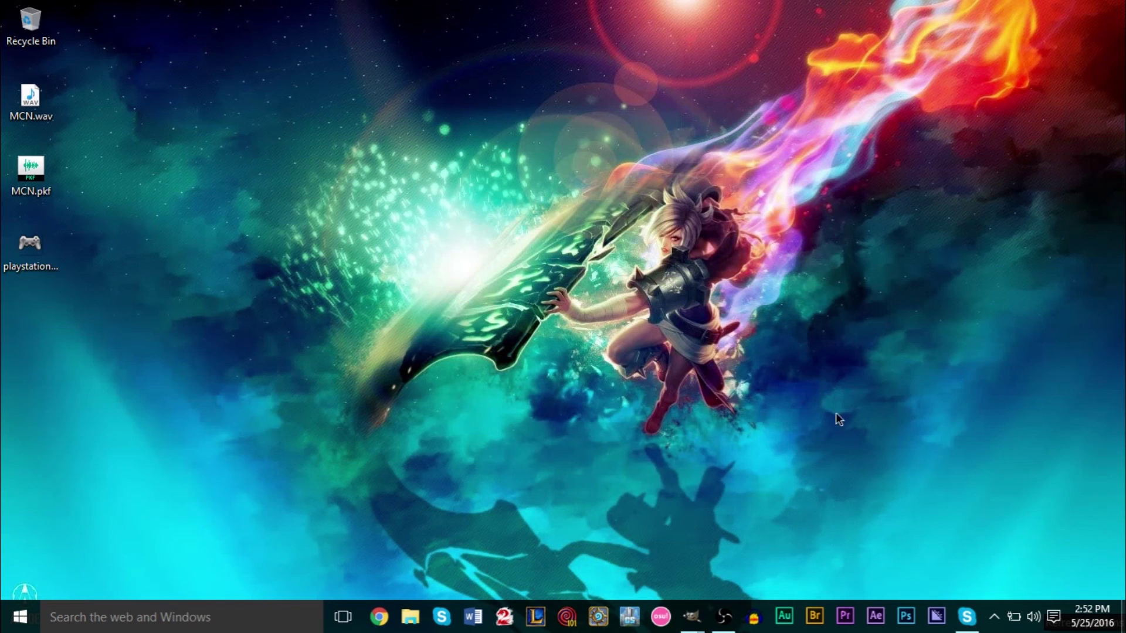
{"action": "left_click_drag", "start_coordinate": [34, 257], "coordinate": [548, 389]}
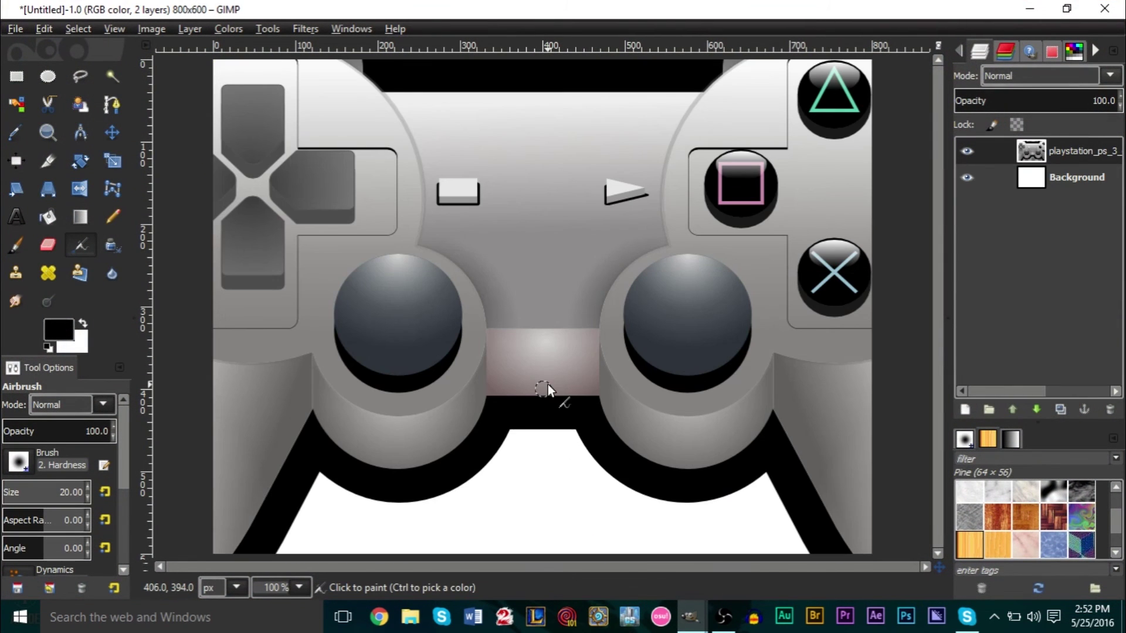
{"action": "left_click", "coordinate": [112, 161]}
{"action": "left_click", "coordinate": [620, 342]}
{"action": "left_click_drag", "start_coordinate": [619, 342], "coordinate": [661, 384]}
{"action": "left_click", "coordinate": [679, 328]}
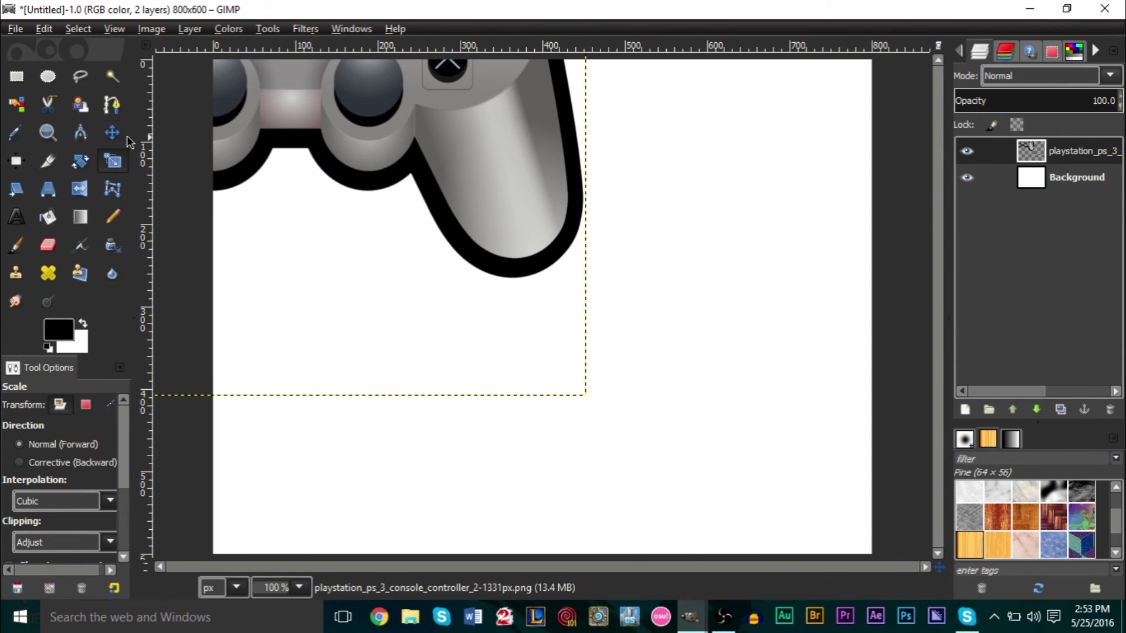
Move the controller to the middle of the canvas and set its layer to the image size.
{"action": "key", "text": "m"}
{"action": "left_click_drag", "start_coordinate": [308, 129], "coordinate": [561, 341]}
{"action": "left_click_drag", "start_coordinate": [547, 270], "coordinate": [545, 273]}
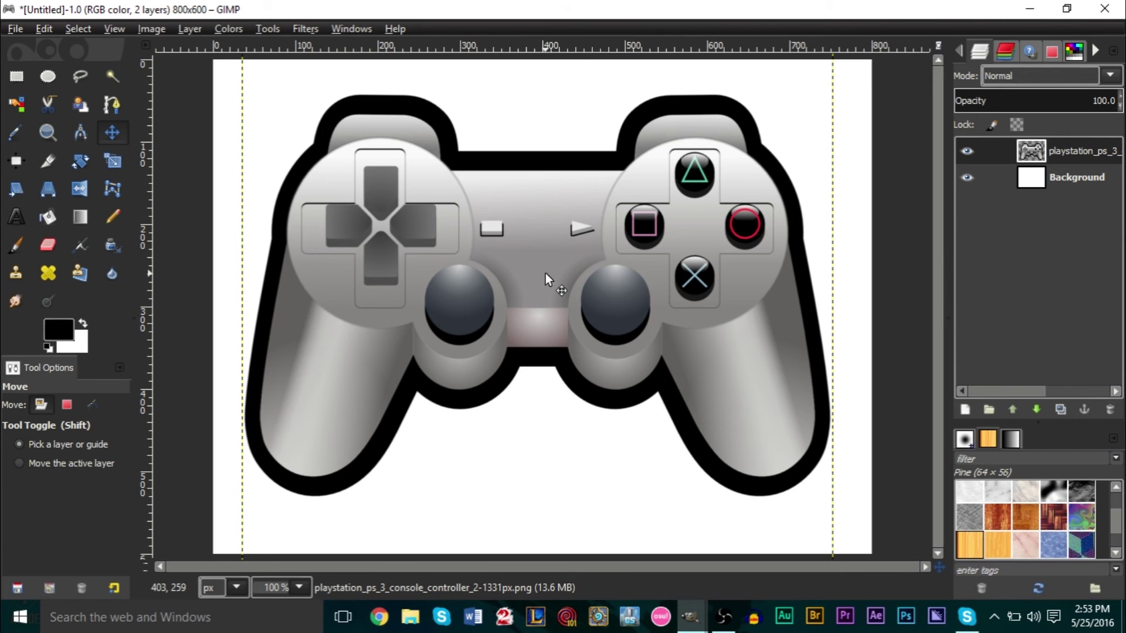
{"action": "left_click_drag", "start_coordinate": [540, 265], "coordinate": [550, 262]}
{"action": "left_click", "coordinate": [551, 230]}
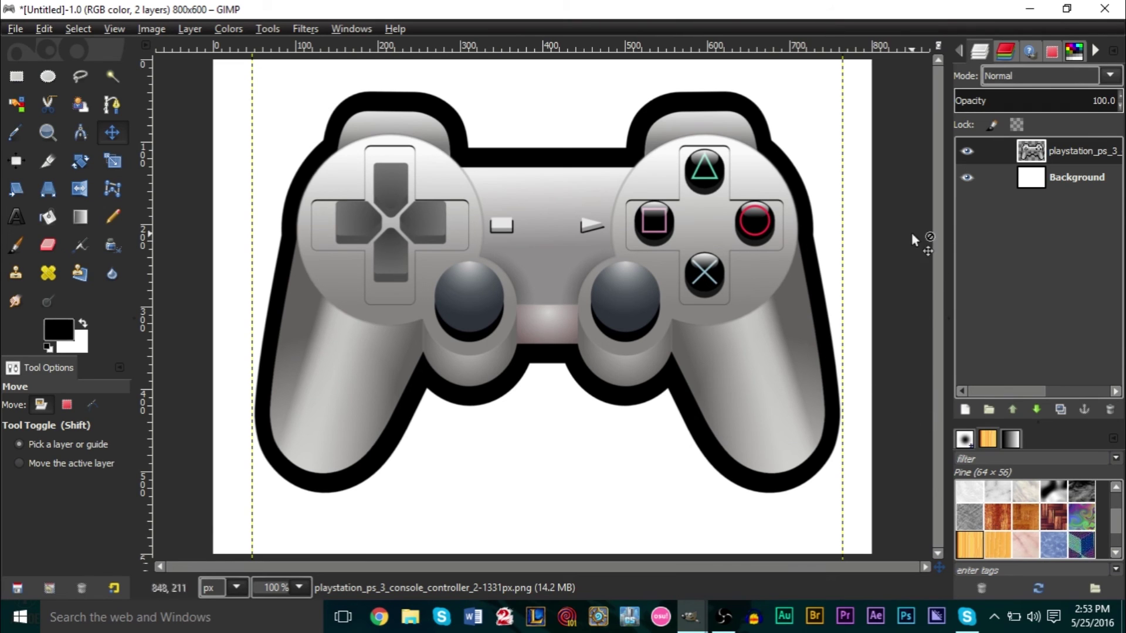
{"action": "right_click", "coordinate": [1054, 153]}
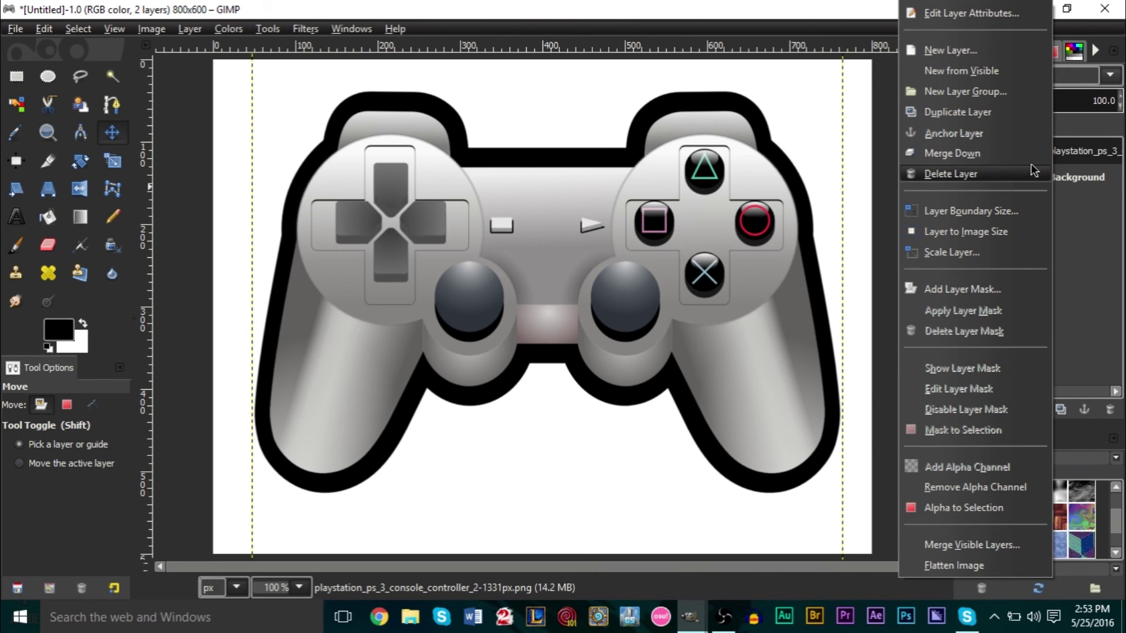
{"action": "left_click", "coordinate": [965, 232]}
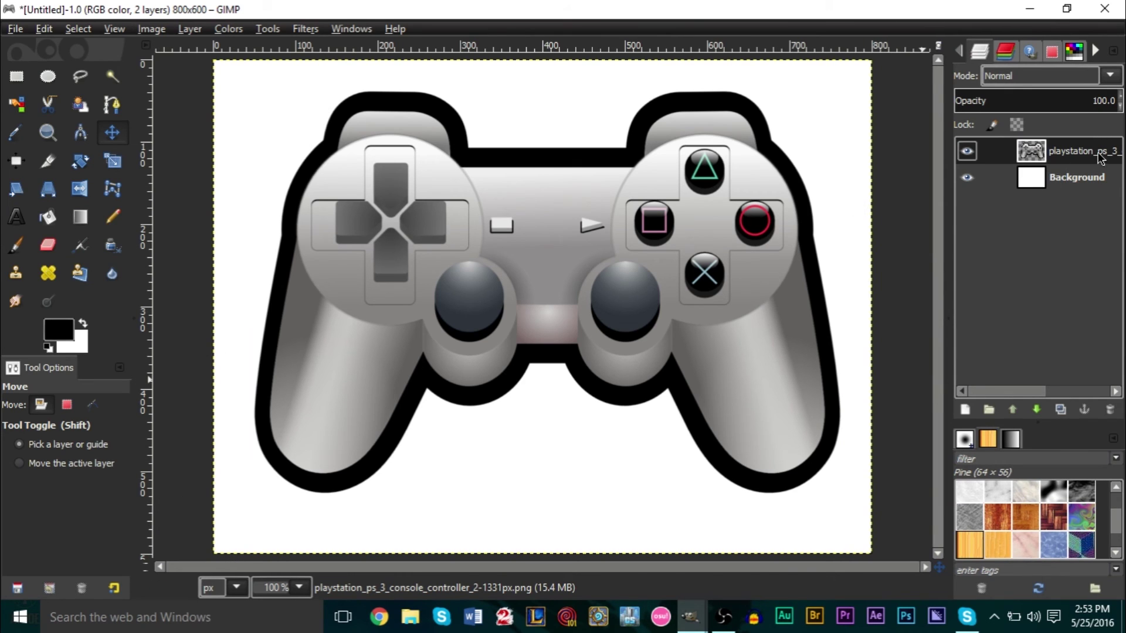
Fuzzy-select the empty area around the controller on its layer and grow the selection by 10 px.
{"action": "left_click", "coordinate": [108, 75]}
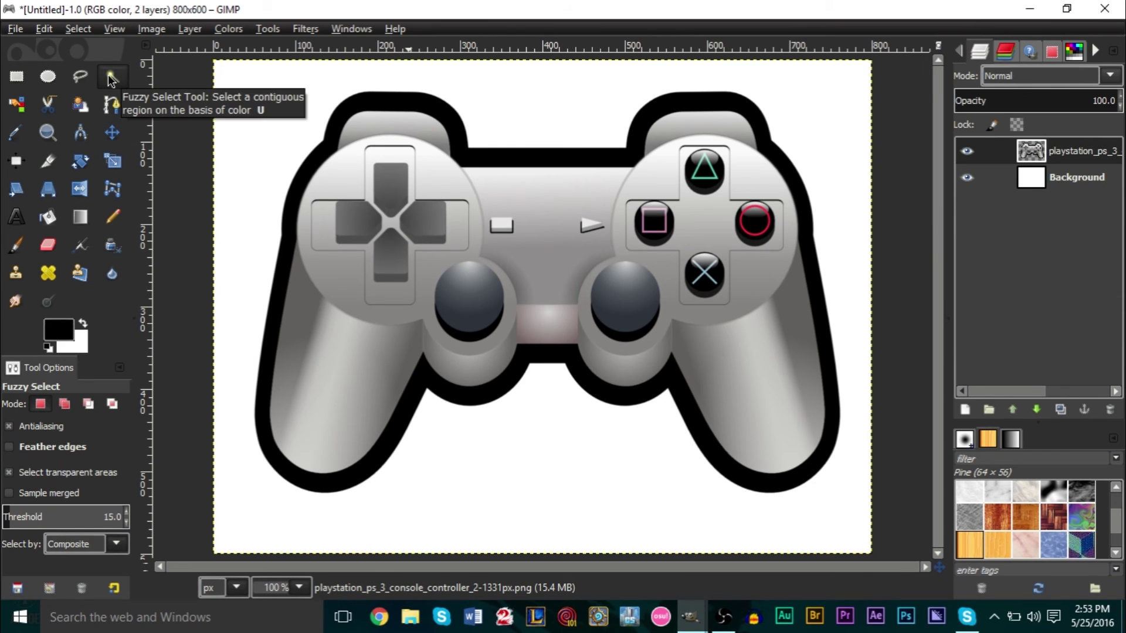
{"action": "left_click", "coordinate": [248, 109]}
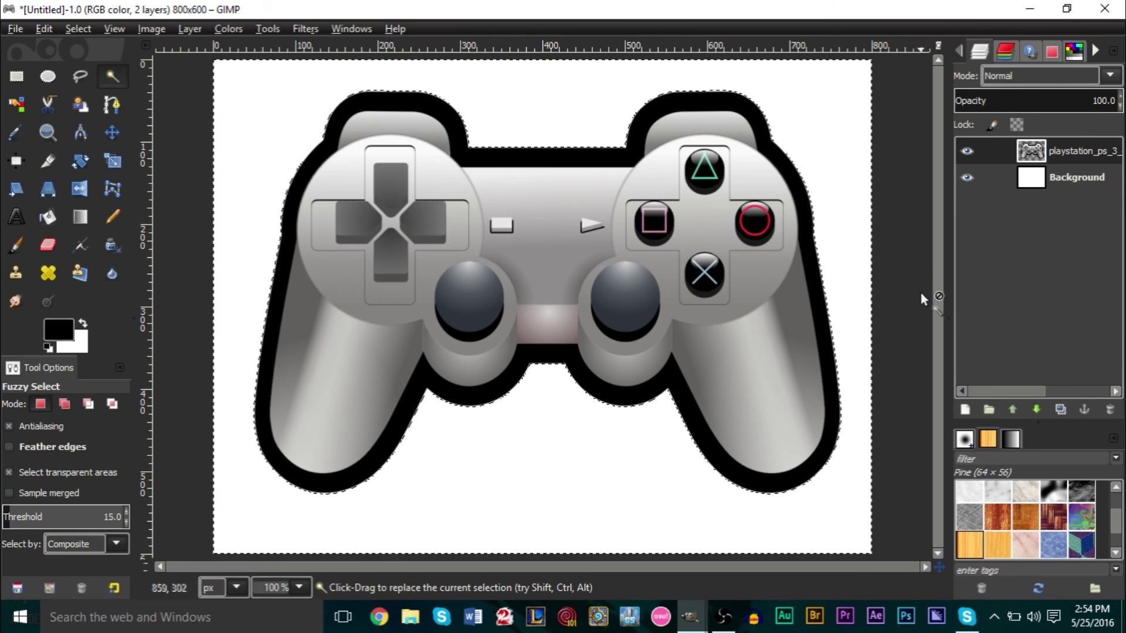
{"action": "left_click", "coordinate": [79, 30]}
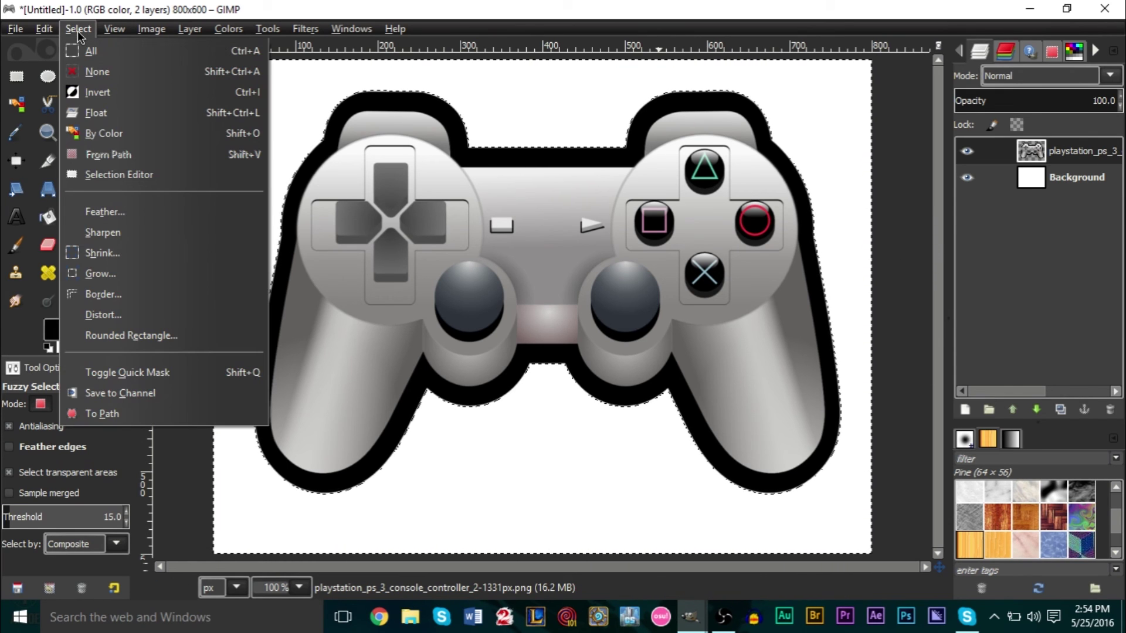
{"action": "left_click", "coordinate": [121, 272]}
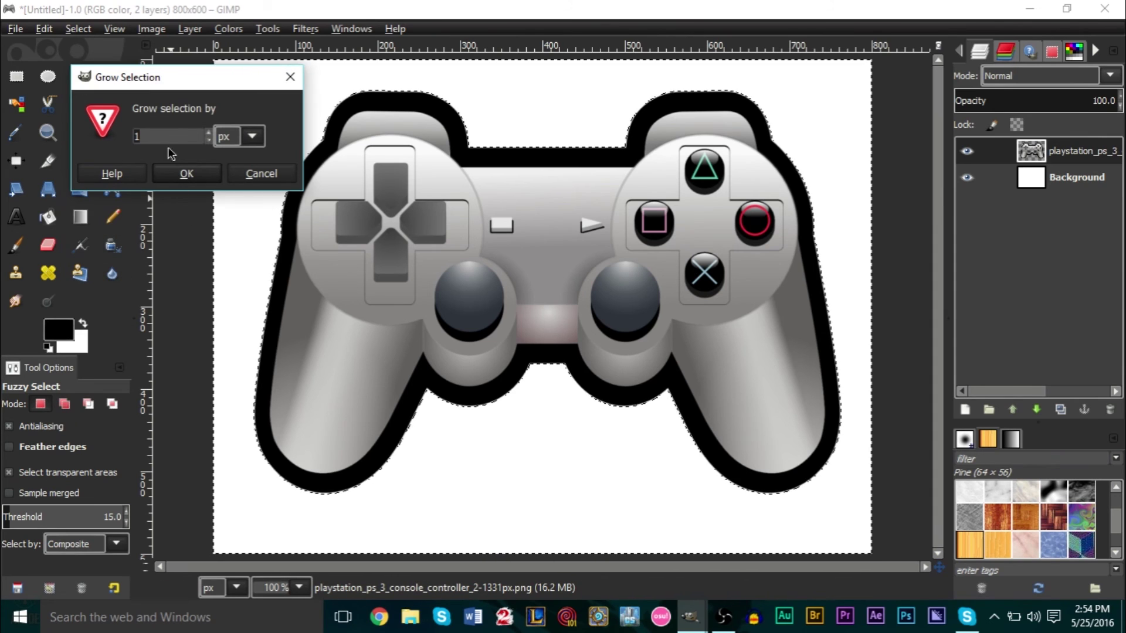
{"action": "left_click", "coordinate": [177, 167]}
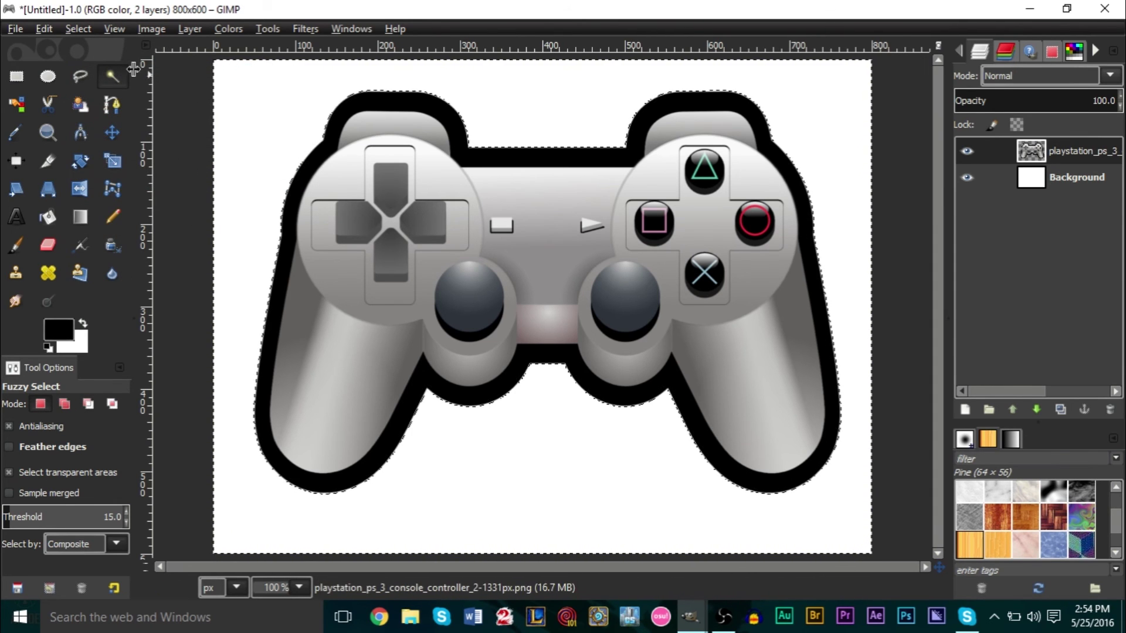
{"action": "left_click", "coordinate": [78, 28]}
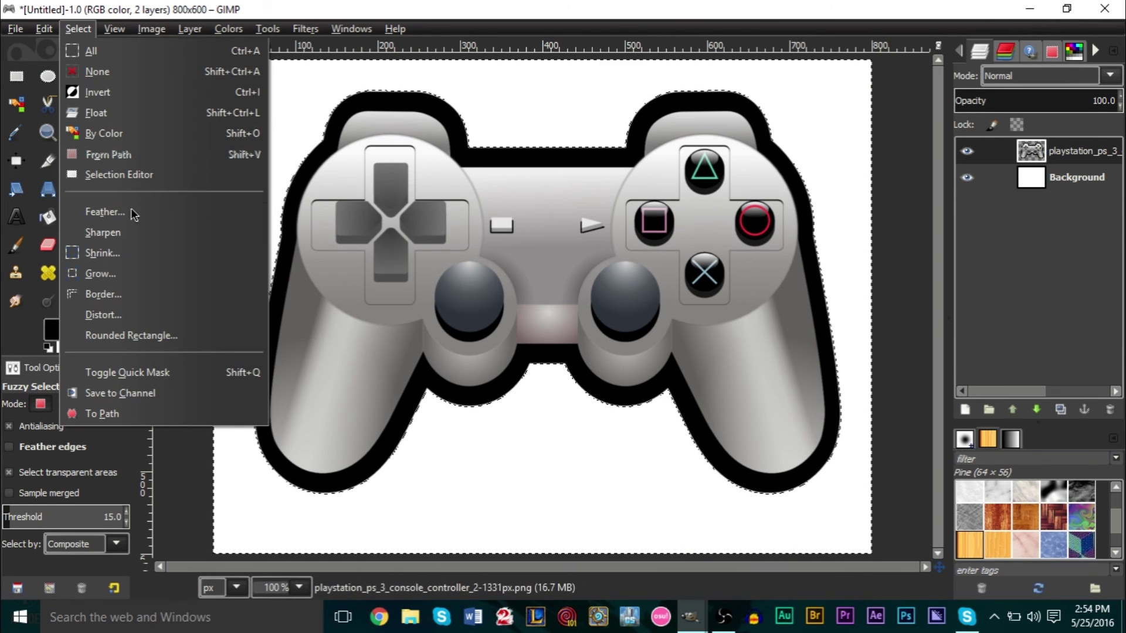
{"action": "left_click", "coordinate": [130, 272]}
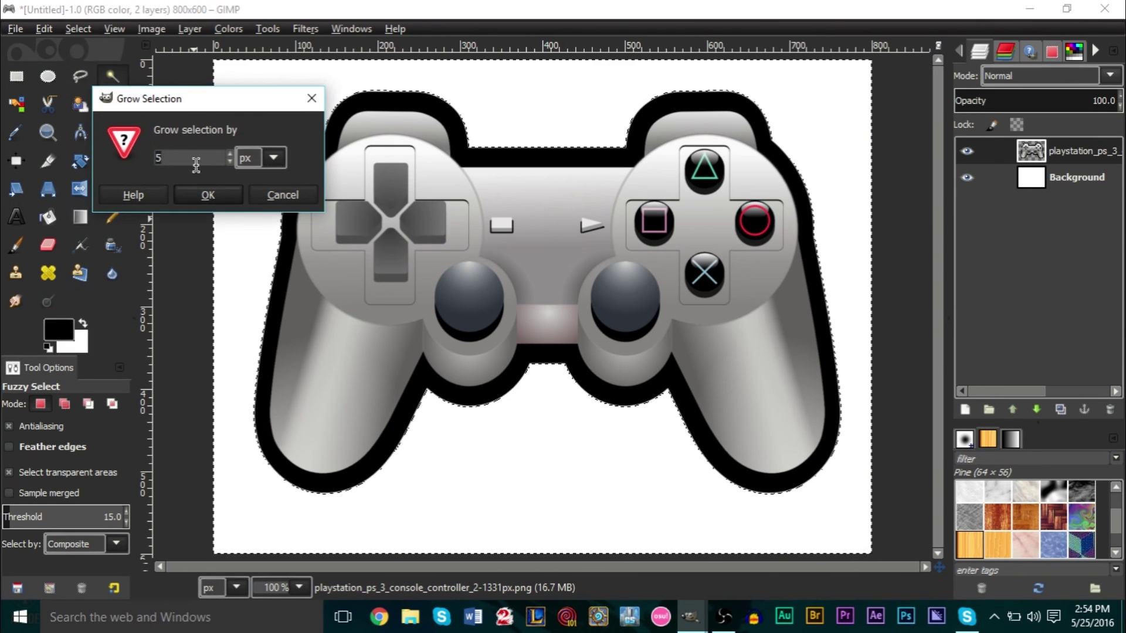
{"action": "type", "text": "10"}
{"action": "key", "text": "Return"}
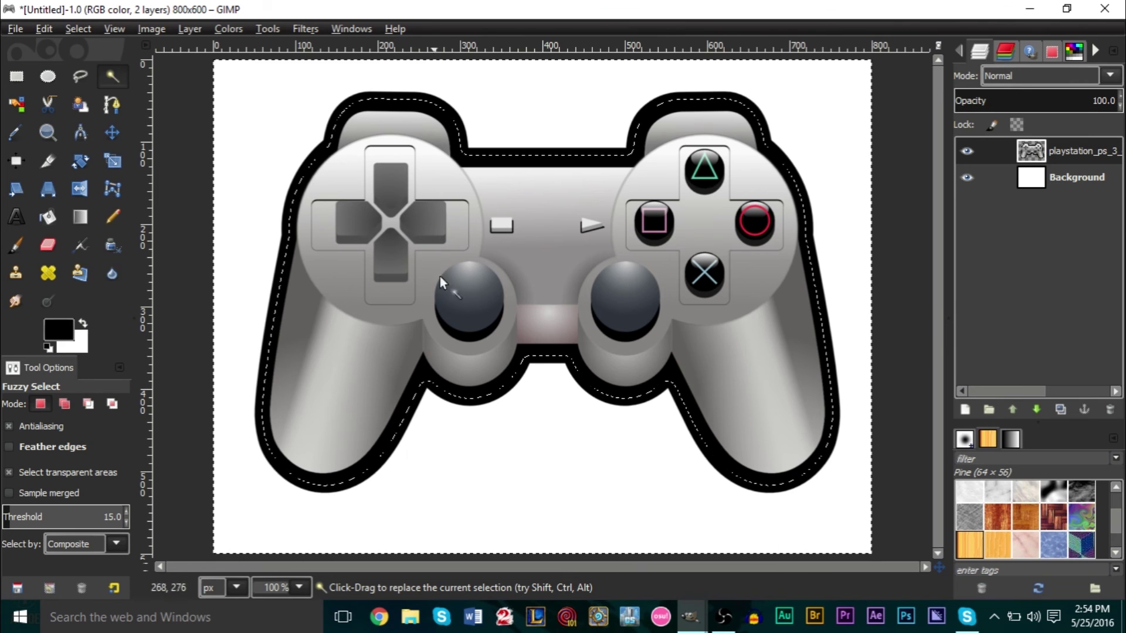
Invert the selection and cut the controller's interior out of its layer.
{"action": "key", "text": "ctrl+x"}
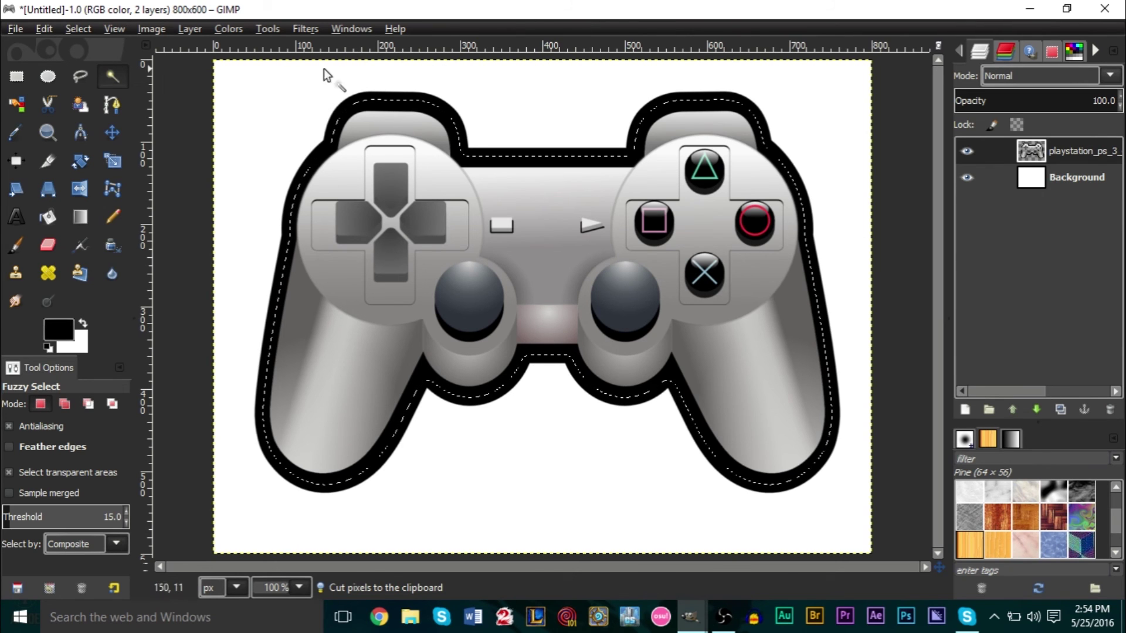
{"action": "left_click", "coordinate": [78, 29]}
{"action": "left_click", "coordinate": [78, 28]}
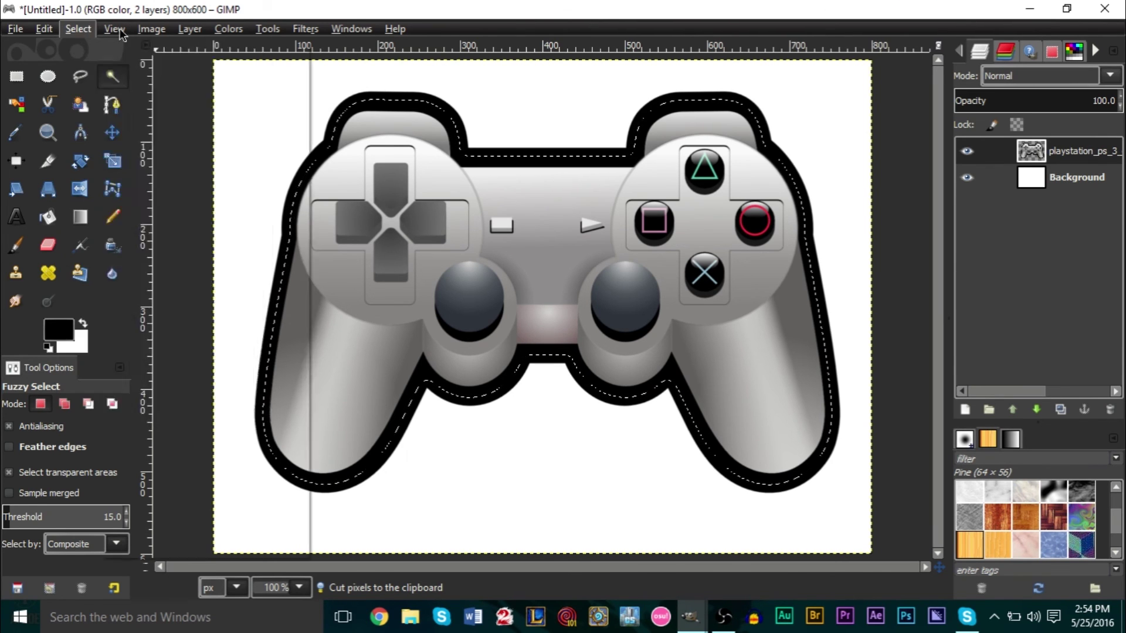
{"action": "left_click", "coordinate": [151, 28]}
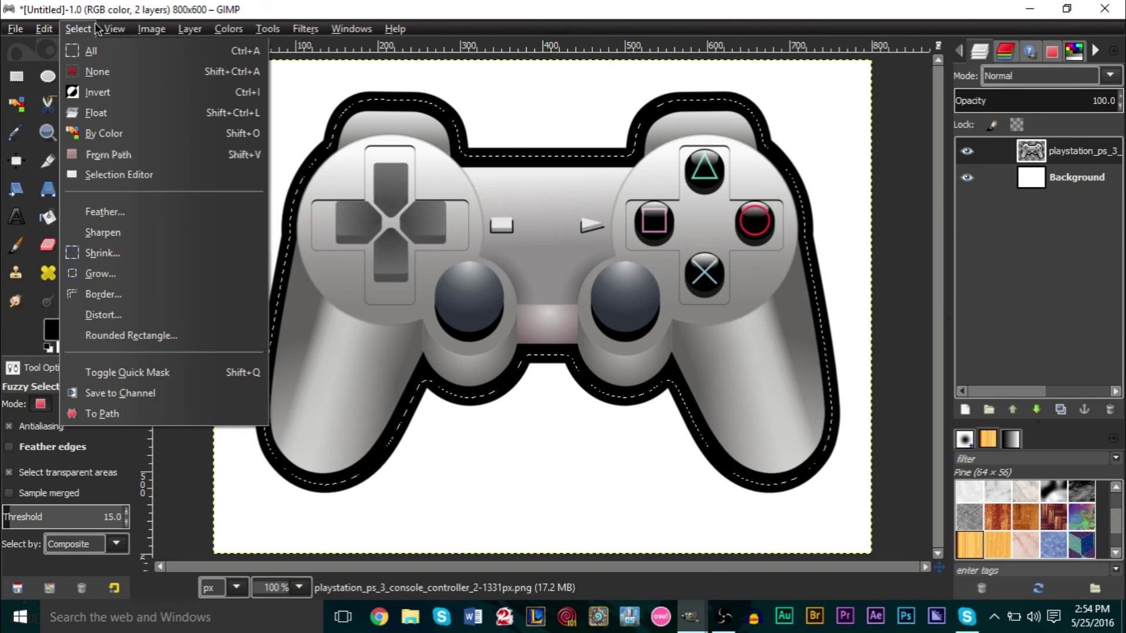
{"action": "mouse_move", "coordinate": [114, 28]}
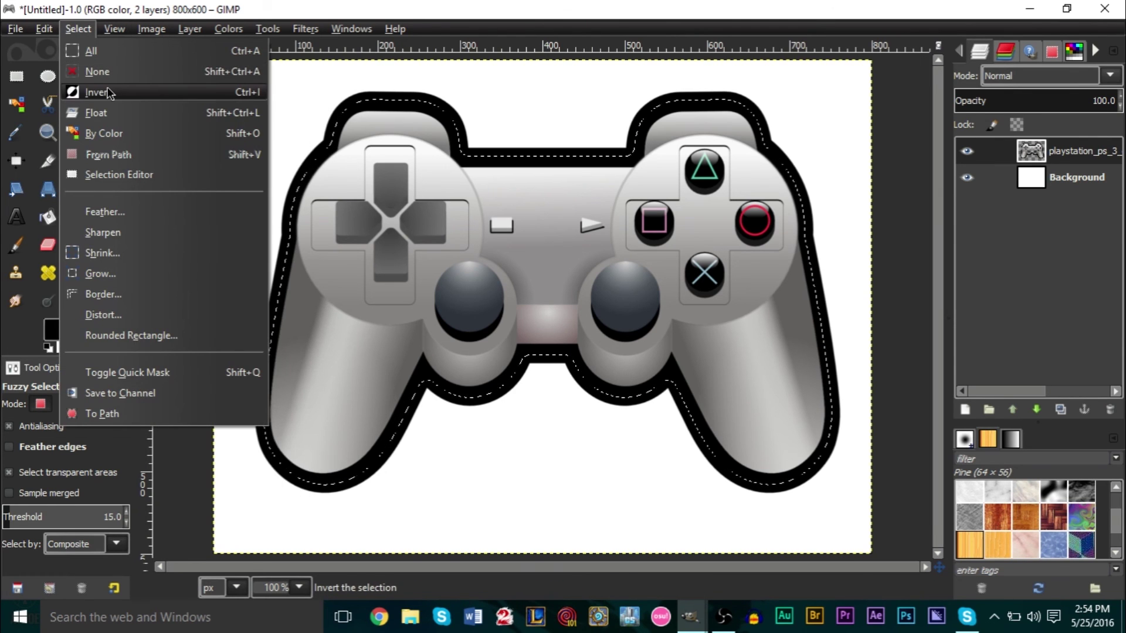
{"action": "mouse_move", "coordinate": [228, 28]}
{"action": "left_click", "coordinate": [461, 144]}
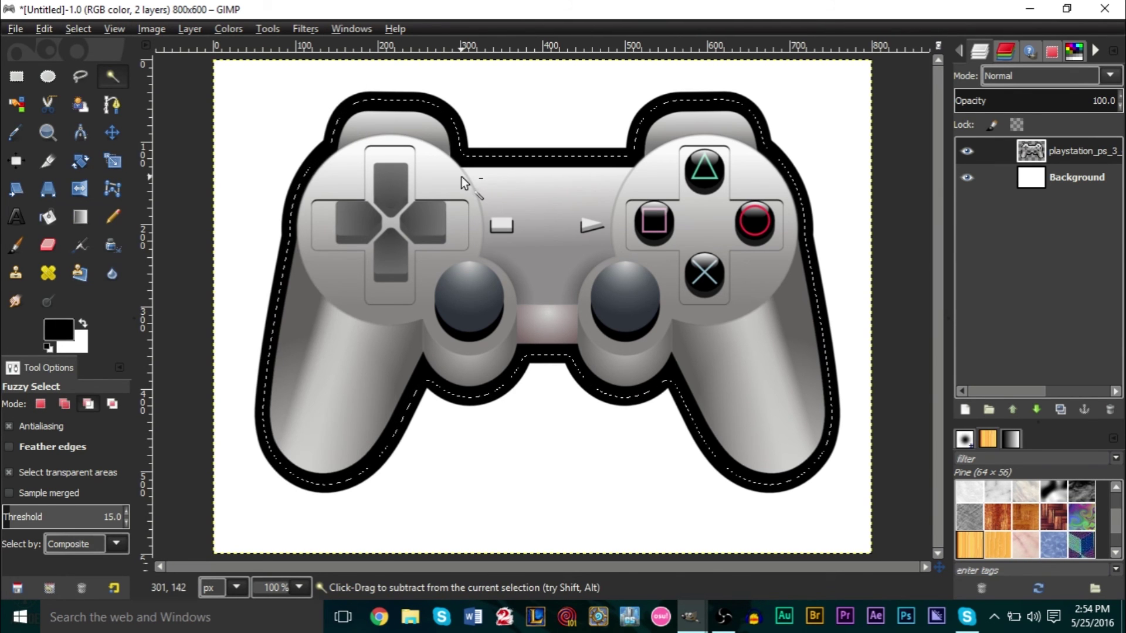
{"action": "key", "text": "ctrl+x"}
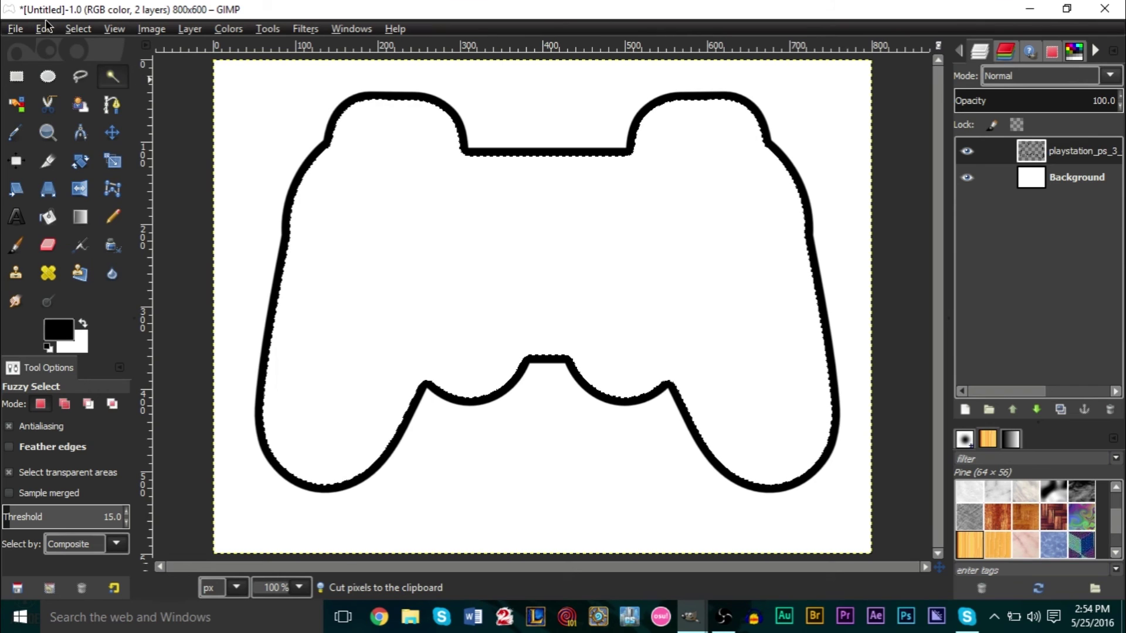
Toggle the Background layer's visibility to check the transparency around and inside the controller outline.
{"action": "left_click", "coordinate": [45, 28]}
{"action": "left_click", "coordinate": [480, 282]}
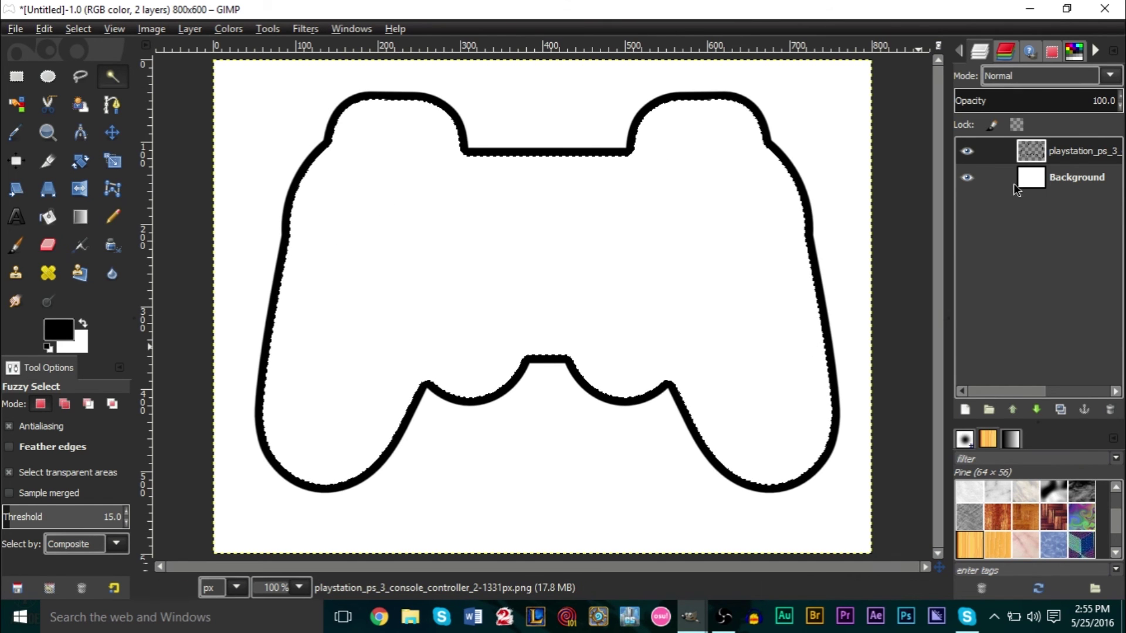
{"action": "left_click", "coordinate": [966, 182]}
{"action": "left_click", "coordinate": [965, 181]}
{"action": "left_click", "coordinate": [965, 181]}
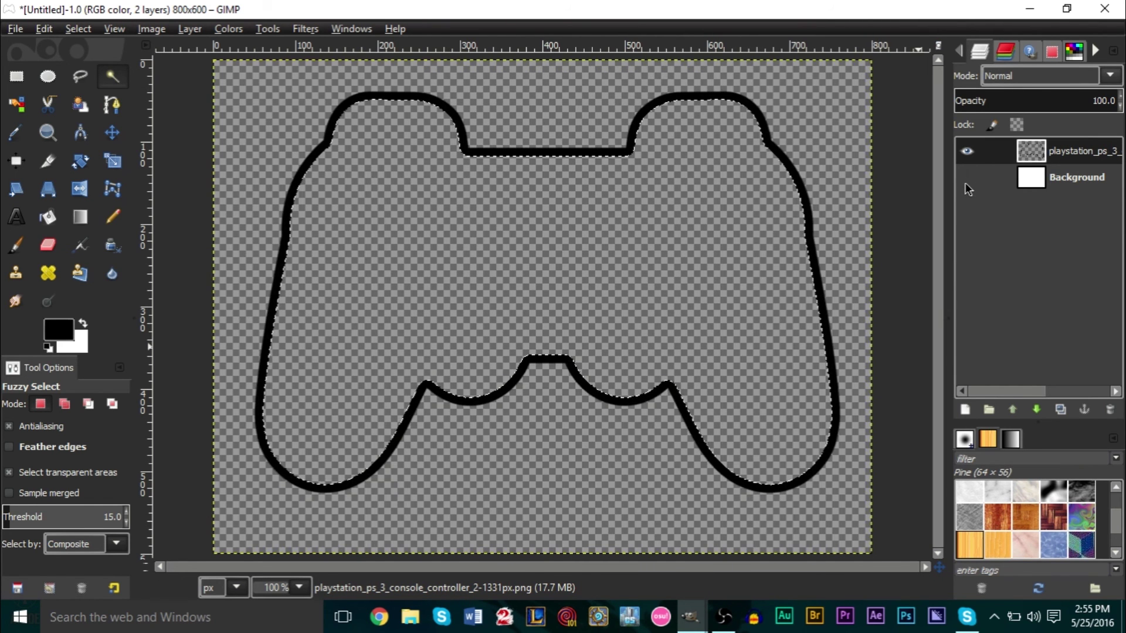
{"action": "left_click", "coordinate": [966, 180]}
{"action": "left_click", "coordinate": [965, 181]}
{"action": "left_click", "coordinate": [1071, 182]}
{"action": "left_click", "coordinate": [1032, 156]}
{"action": "left_click", "coordinate": [966, 177]}
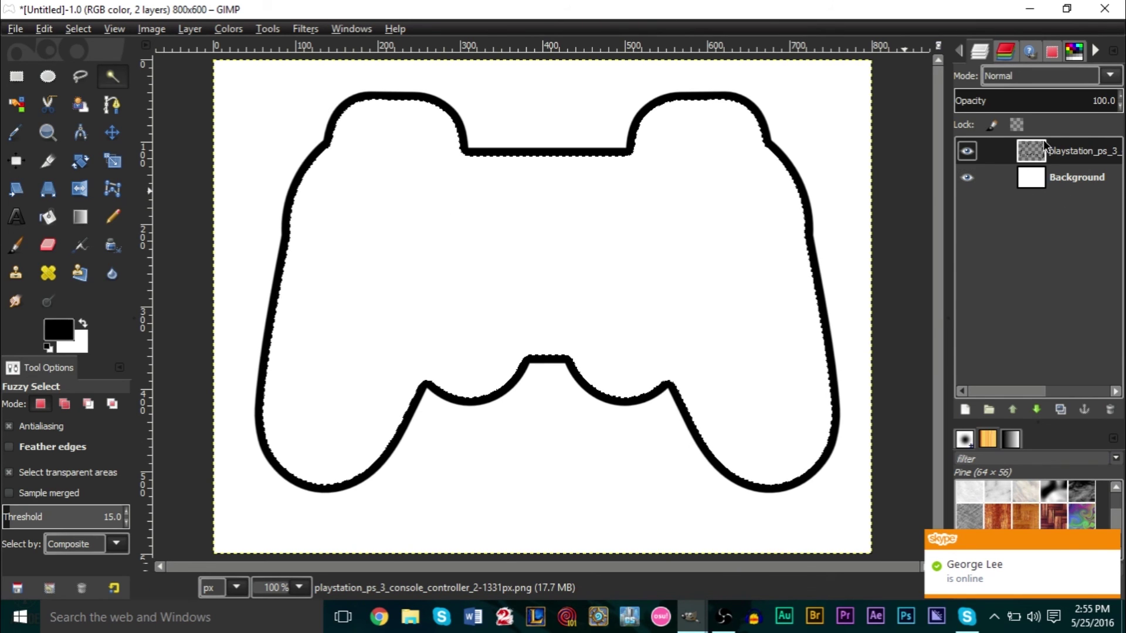
Clear the selection and add a new transparent layer above the controller outline for a gradient.
{"action": "left_click", "coordinate": [74, 31]}
{"action": "left_click", "coordinate": [97, 71]}
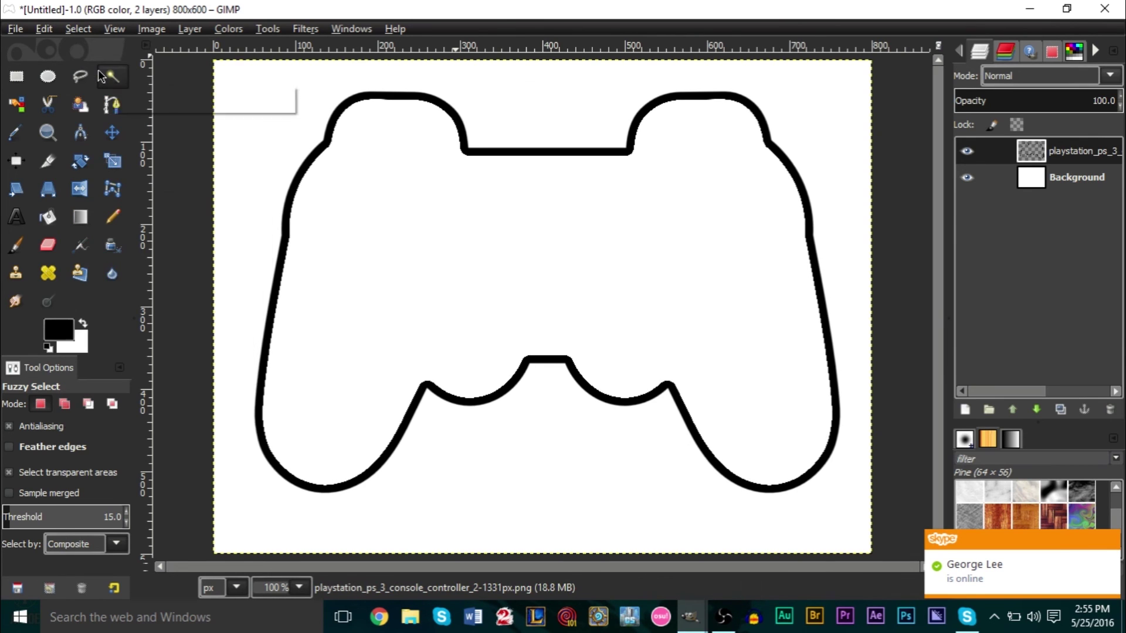
{"action": "left_click", "coordinate": [82, 219]}
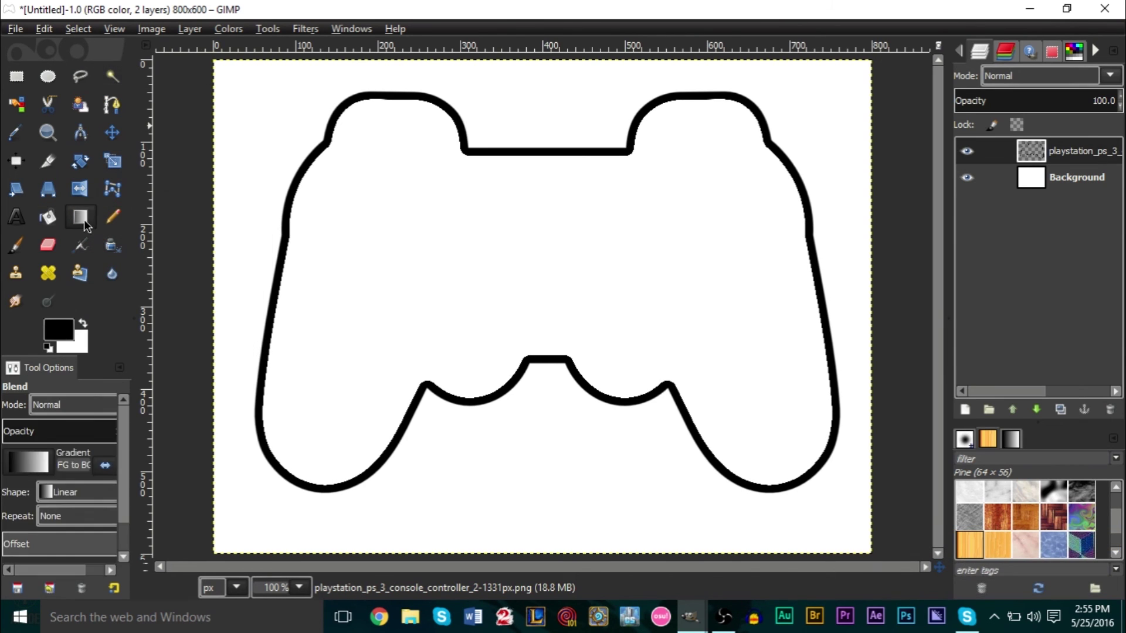
{"action": "left_click", "coordinate": [965, 410]}
{"action": "left_click", "coordinate": [230, 365]}
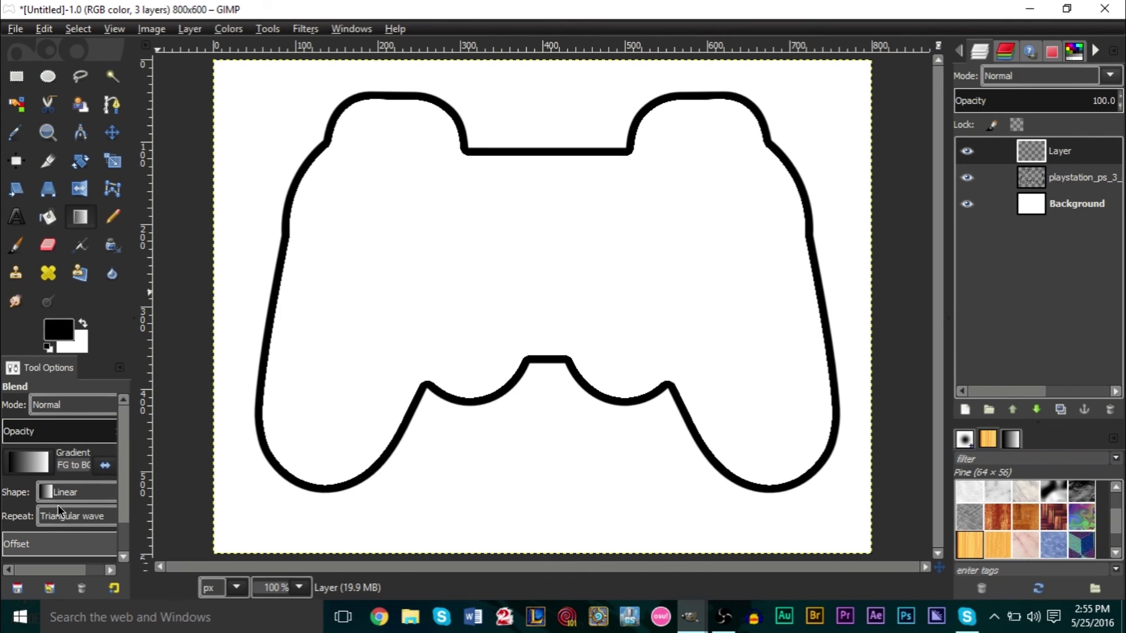
Set the gradient's foreground color to bright red and its background color to dark blue, with Repeat on None.
{"action": "scroll", "coordinate": [68, 515], "scroll_direction": "up", "scroll_amount": 2}
{"action": "left_click", "coordinate": [69, 333]}
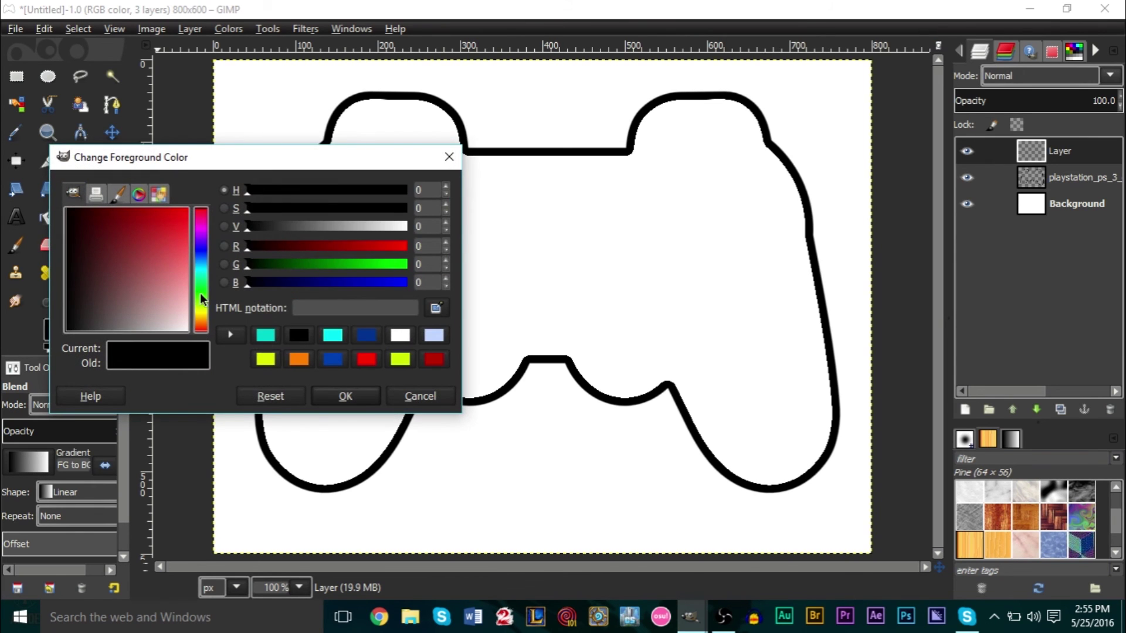
{"action": "left_click_drag", "start_coordinate": [186, 276], "coordinate": [321, 141]}
{"action": "left_click", "coordinate": [349, 395]}
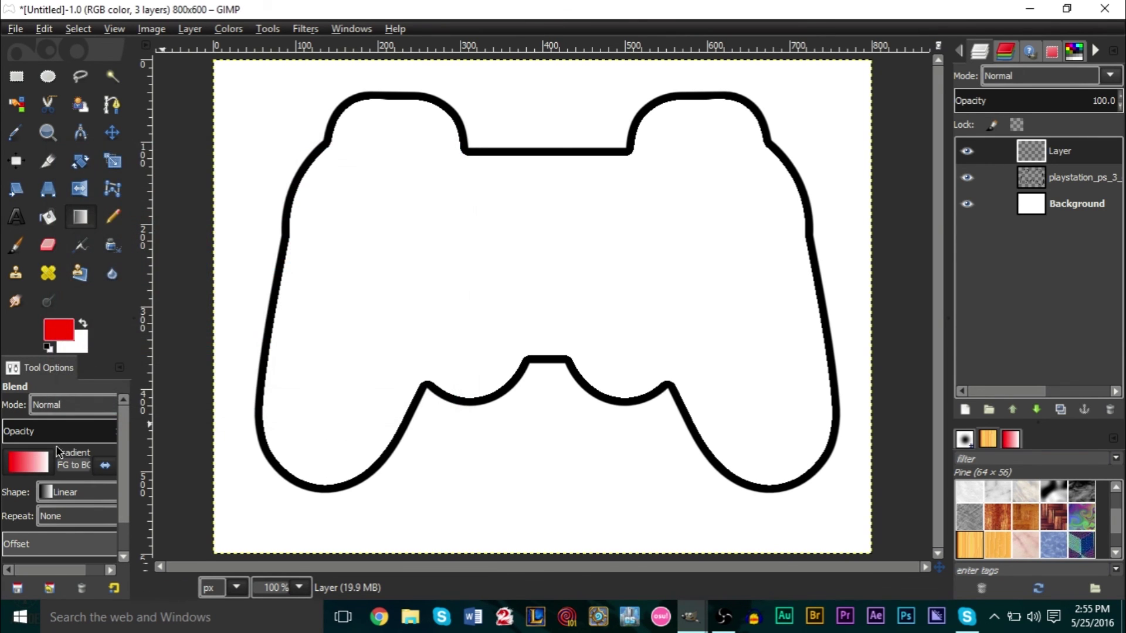
{"action": "left_click", "coordinate": [88, 347]}
{"action": "left_click", "coordinate": [119, 290]}
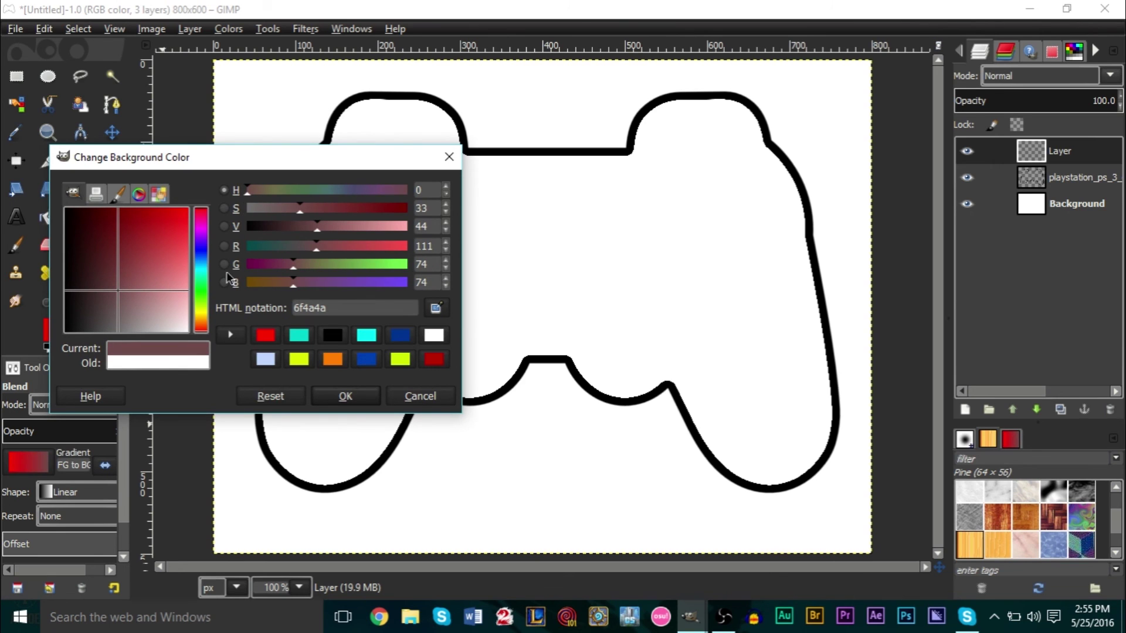
{"action": "left_click", "coordinate": [400, 336]}
{"action": "left_click", "coordinate": [349, 396]}
Fill the new layer with a linear red-to-blue gradient running from the canvas's lower-left corner to its upper-right corner.
{"action": "left_click_drag", "start_coordinate": [446, 350], "coordinate": [730, 218]}
{"action": "key", "text": "ctrl+z"}
{"action": "key", "text": "minus"}
{"action": "key", "text": "minus"}
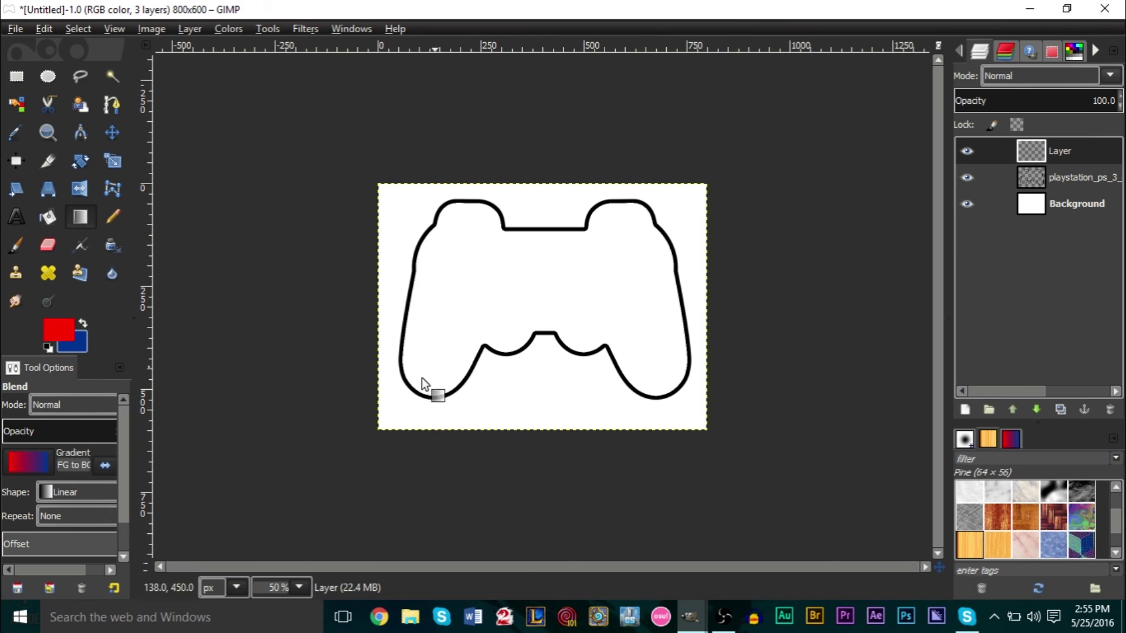
{"action": "left_click_drag", "start_coordinate": [378, 424], "coordinate": [705, 195]}
{"action": "key", "text": "1"}
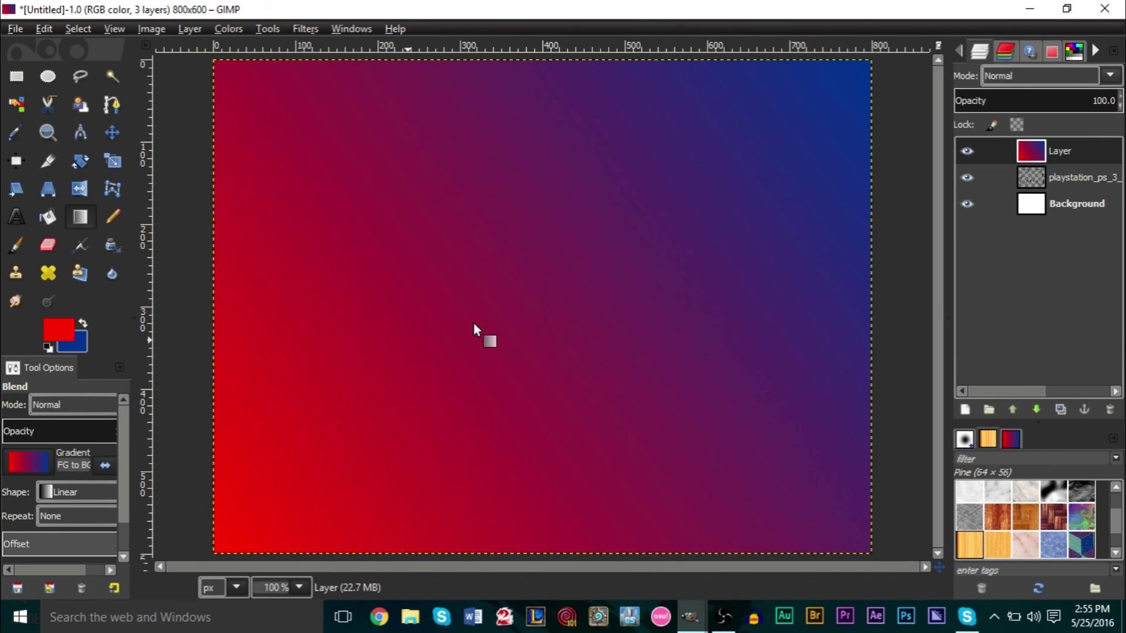
Toggle the gradient layer's visibility to compare it with the controller outline beneath it.
{"action": "left_click", "coordinate": [967, 152]}
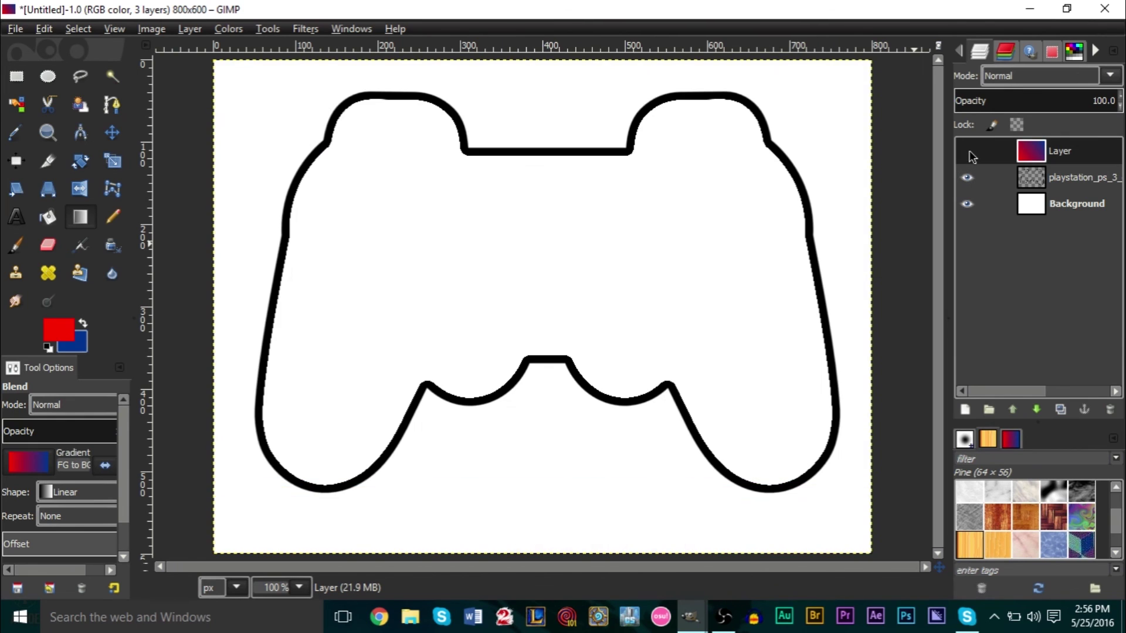
{"action": "left_click", "coordinate": [967, 151]}
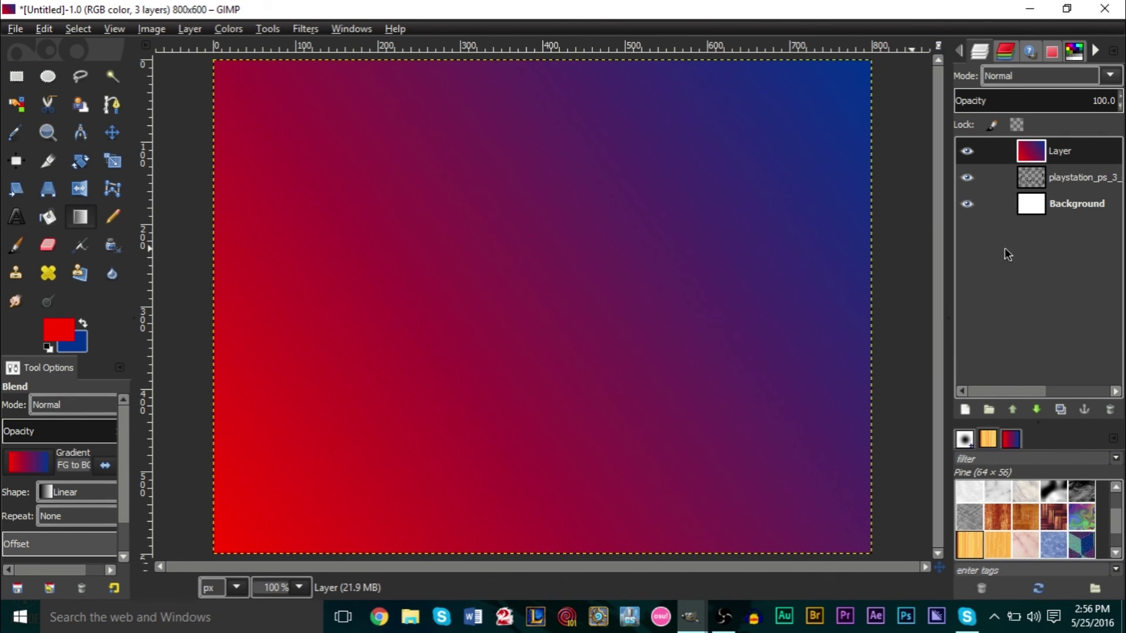
{"action": "left_click", "coordinate": [966, 152]}
{"action": "left_click", "coordinate": [968, 152]}
{"action": "left_click", "coordinate": [970, 154]}
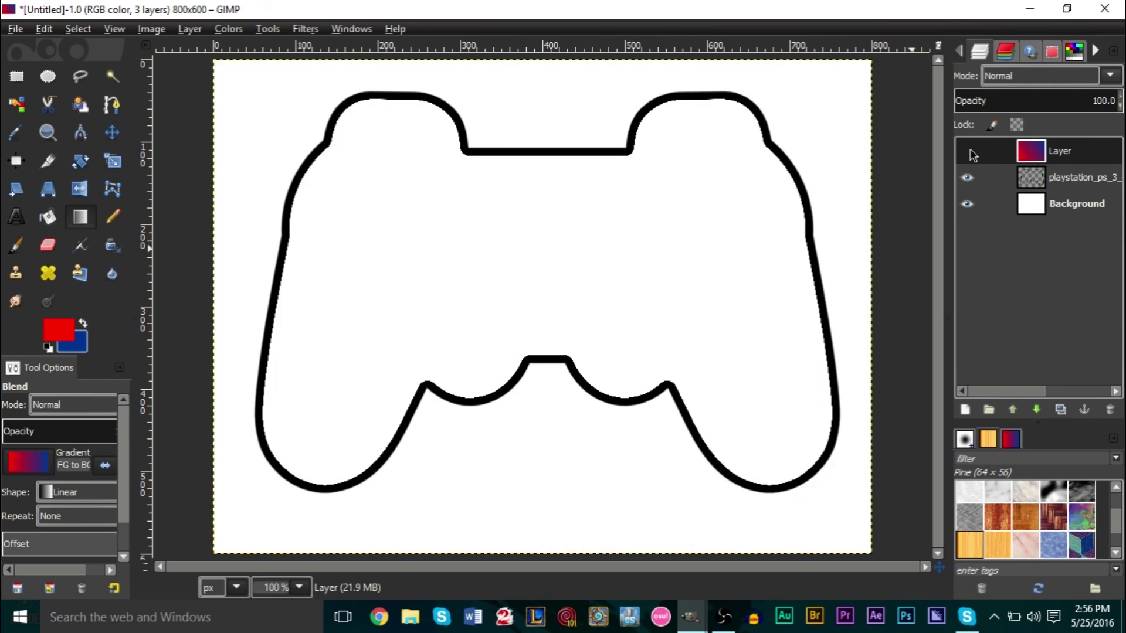
{"action": "left_click", "coordinate": [968, 153]}
{"action": "left_click", "coordinate": [969, 152]}
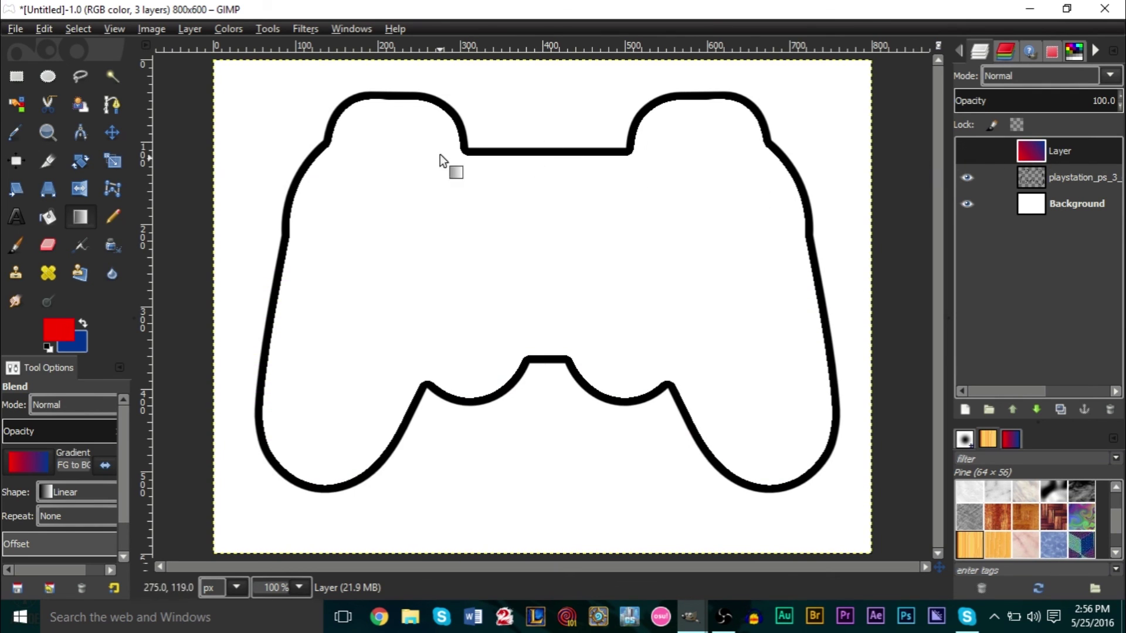
{"action": "left_click", "coordinate": [968, 151]}
{"action": "left_click", "coordinate": [967, 151]}
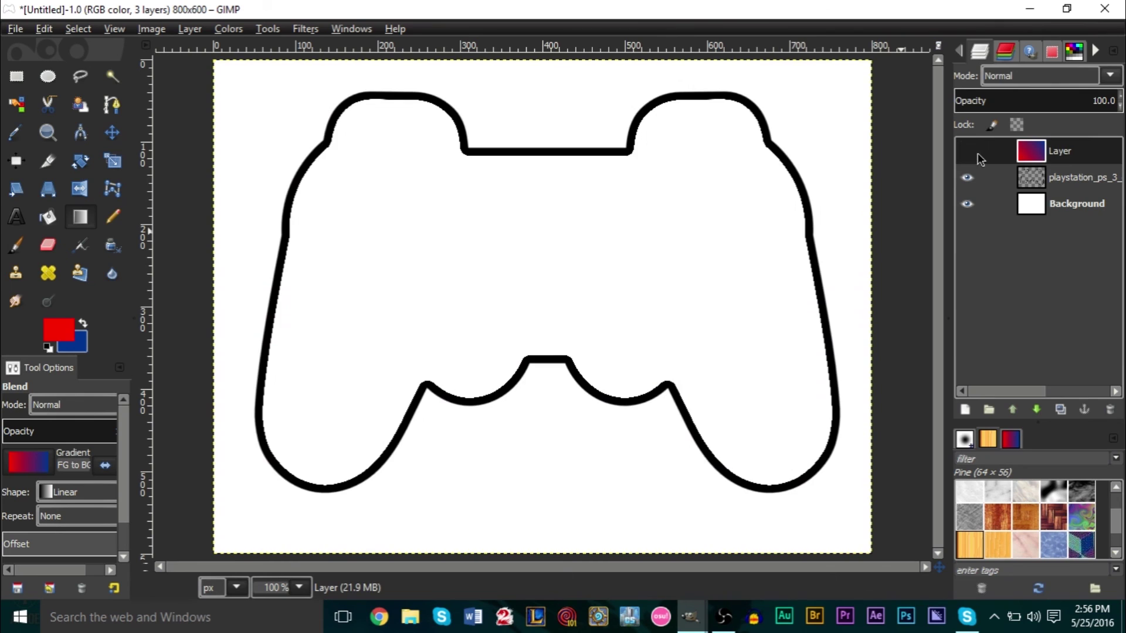
Select the controller outline's shape with Alpha to Selection on the playstation_ps_3 layer.
{"action": "left_click", "coordinate": [1060, 179]}
{"action": "left_click", "coordinate": [966, 178]}
{"action": "left_click", "coordinate": [966, 178]}
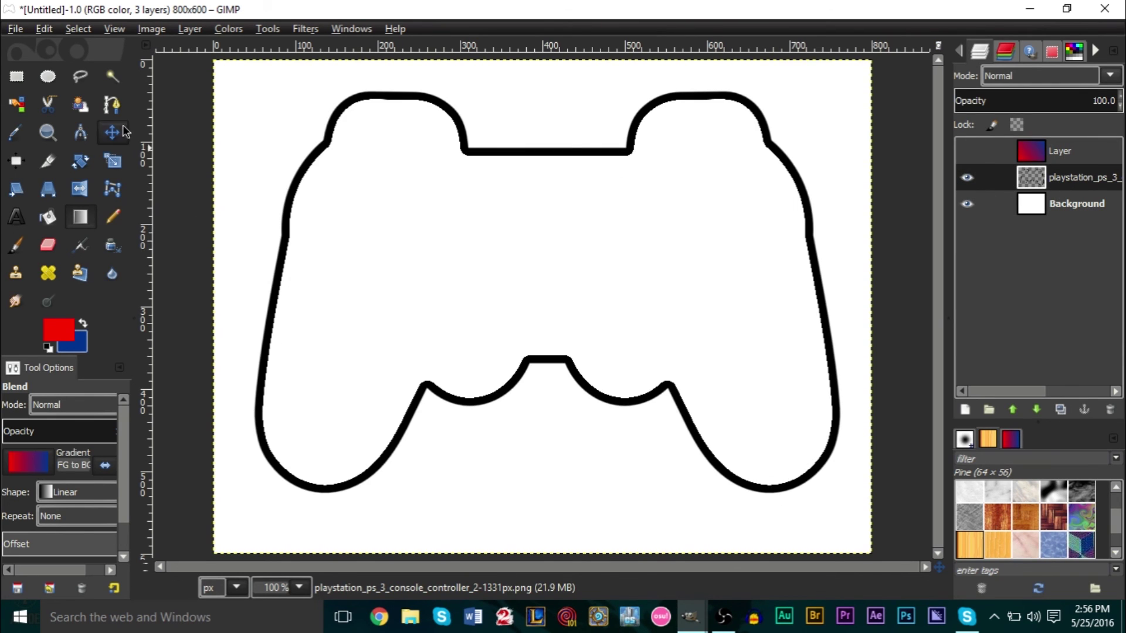
{"action": "right_click", "coordinate": [1034, 182]}
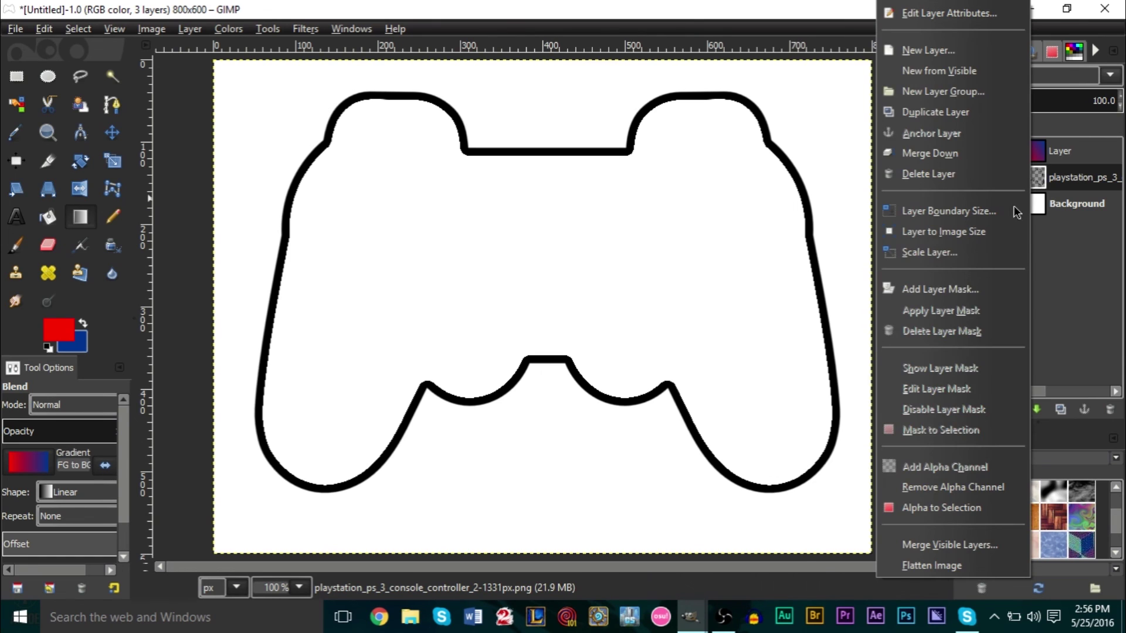
{"action": "left_click", "coordinate": [919, 514]}
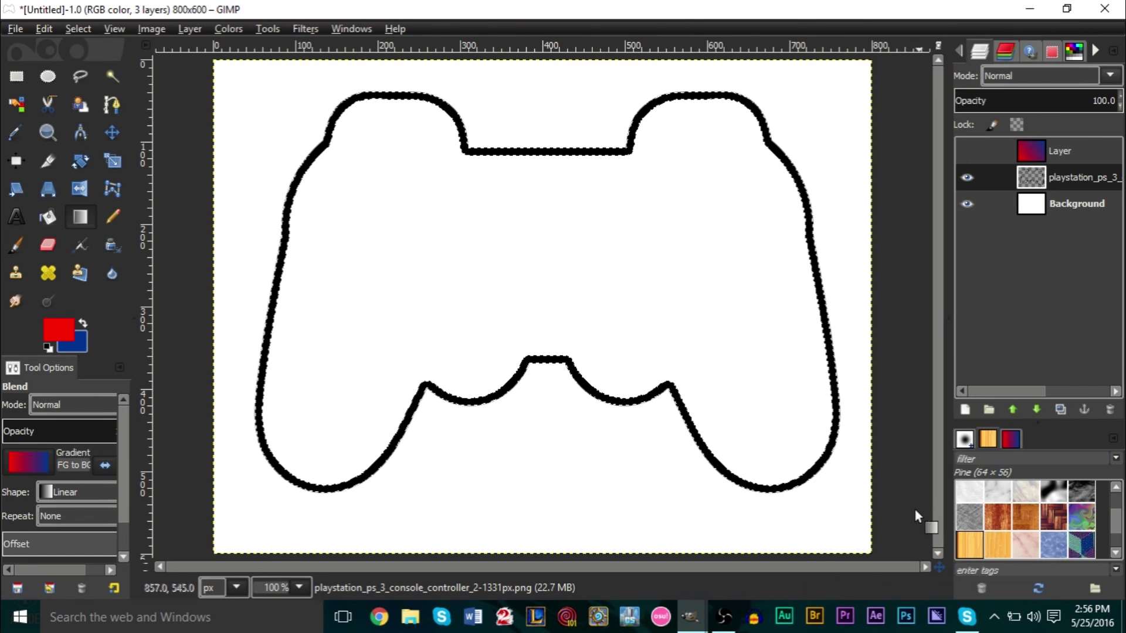
Show the gradient layer, delete everything on it outside the controller outline by inverting the selection, and deselect all.
{"action": "left_click", "coordinate": [968, 153]}
{"action": "left_click", "coordinate": [1026, 158]}
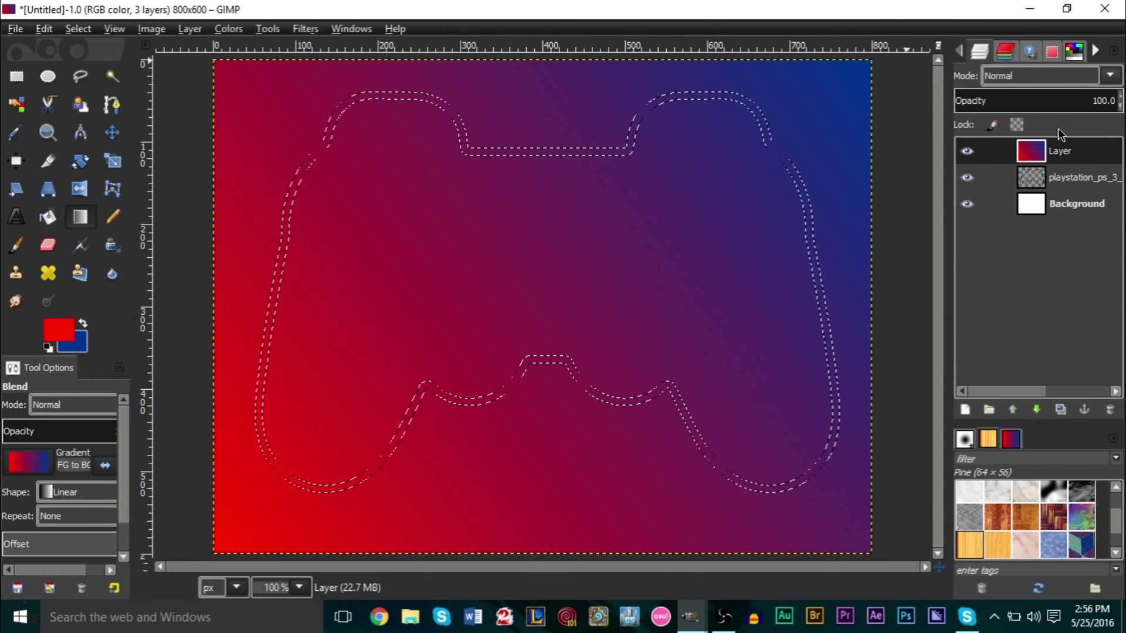
{"action": "key", "text": "ctrl+x"}
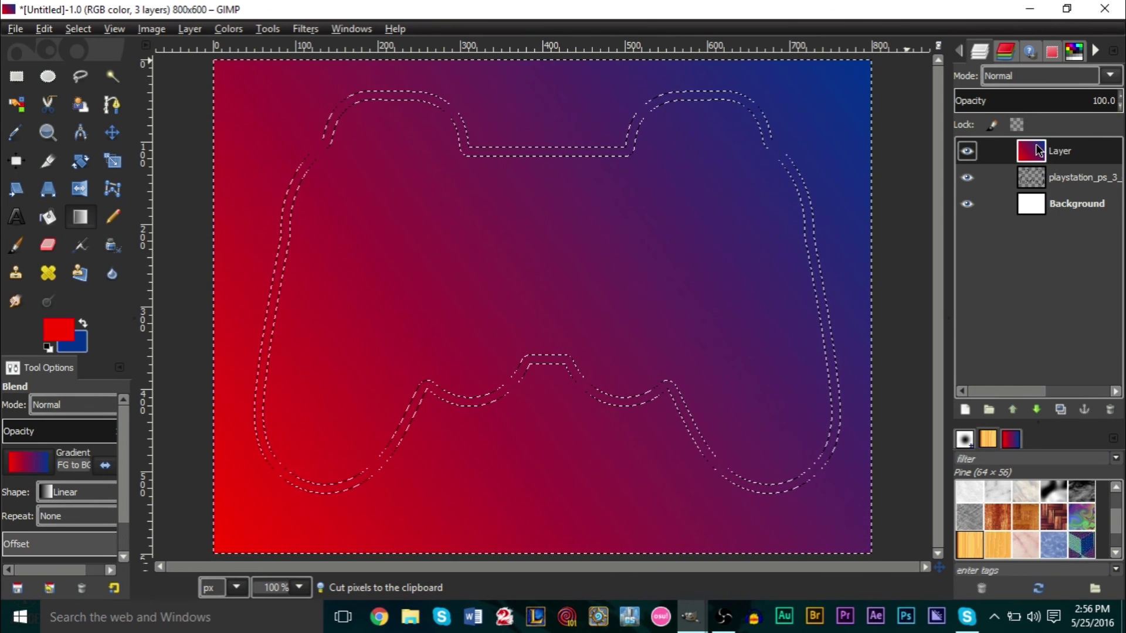
{"action": "key", "text": "Delete"}
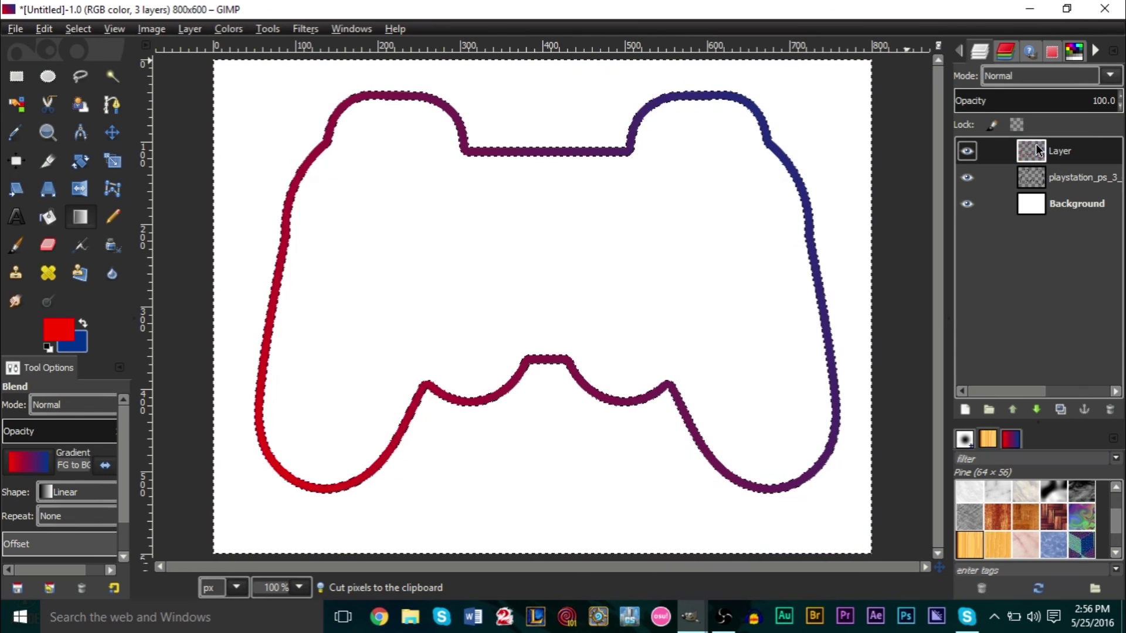
{"action": "left_click", "coordinate": [78, 28]}
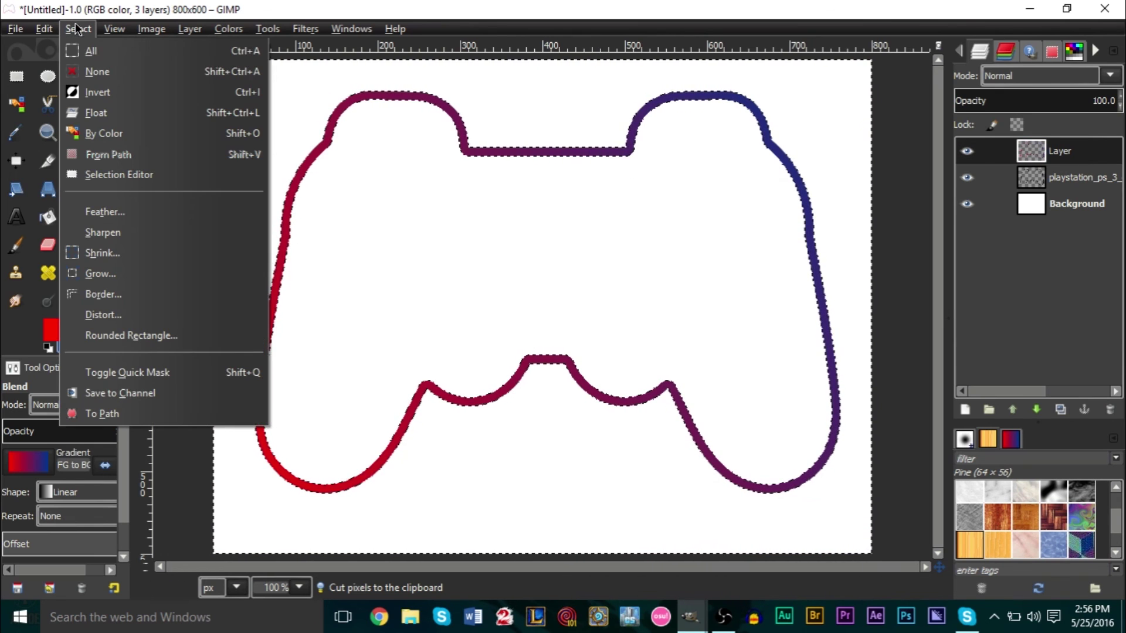
{"action": "left_click", "coordinate": [97, 71]}
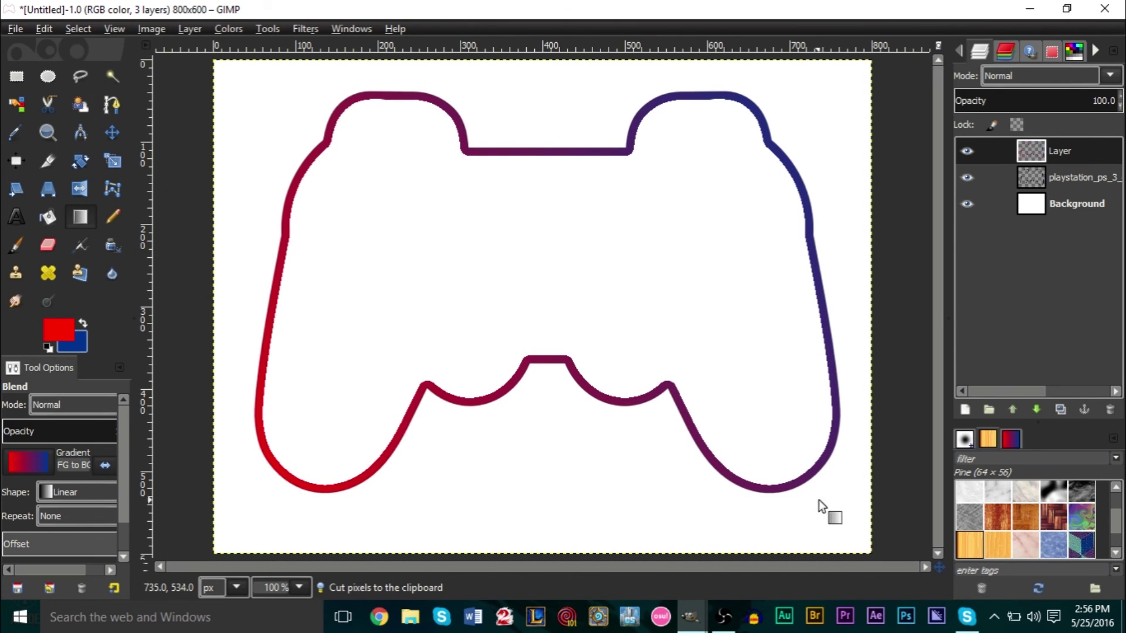
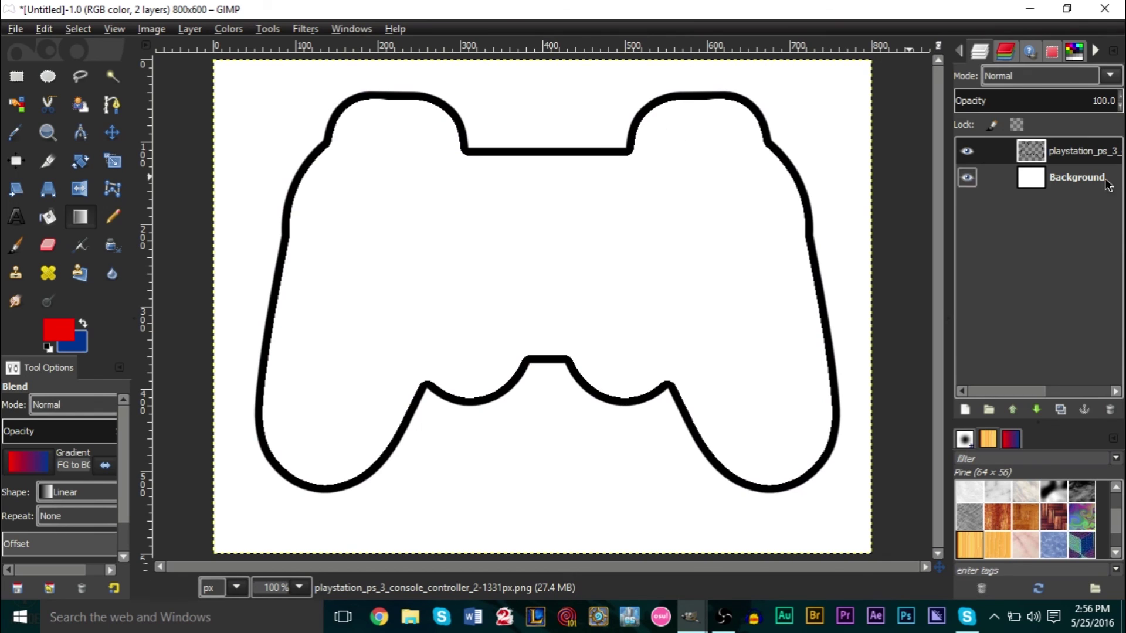
Select the controller outline from its layer's alpha and bucket-fill it with green 00a01a.
{"action": "right_click", "coordinate": [1070, 154]}
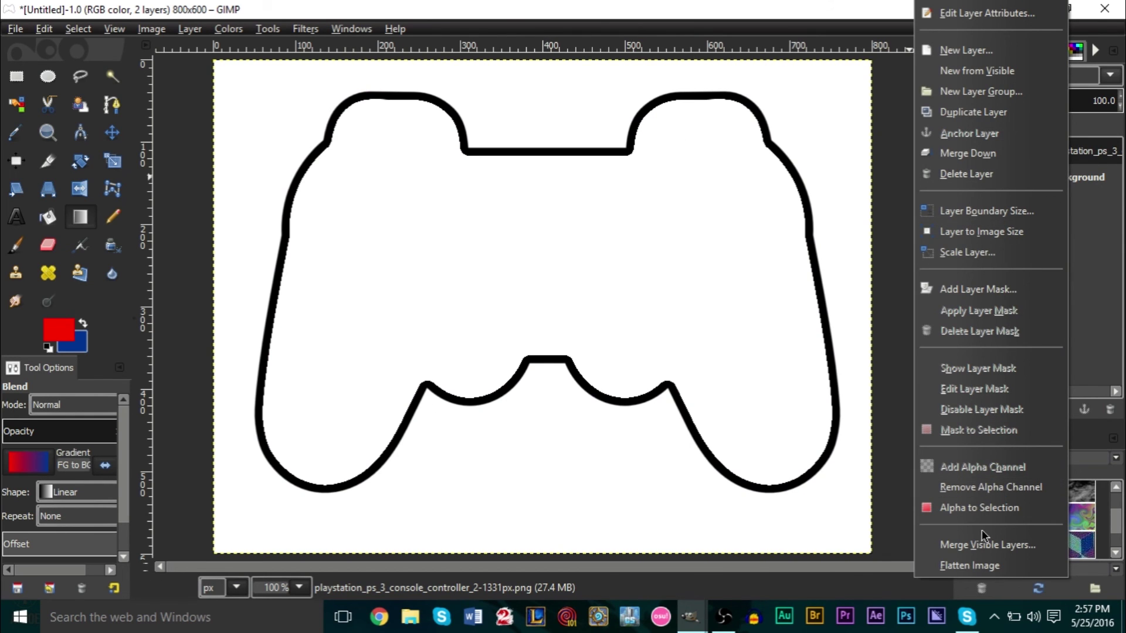
{"action": "left_click", "coordinate": [993, 509]}
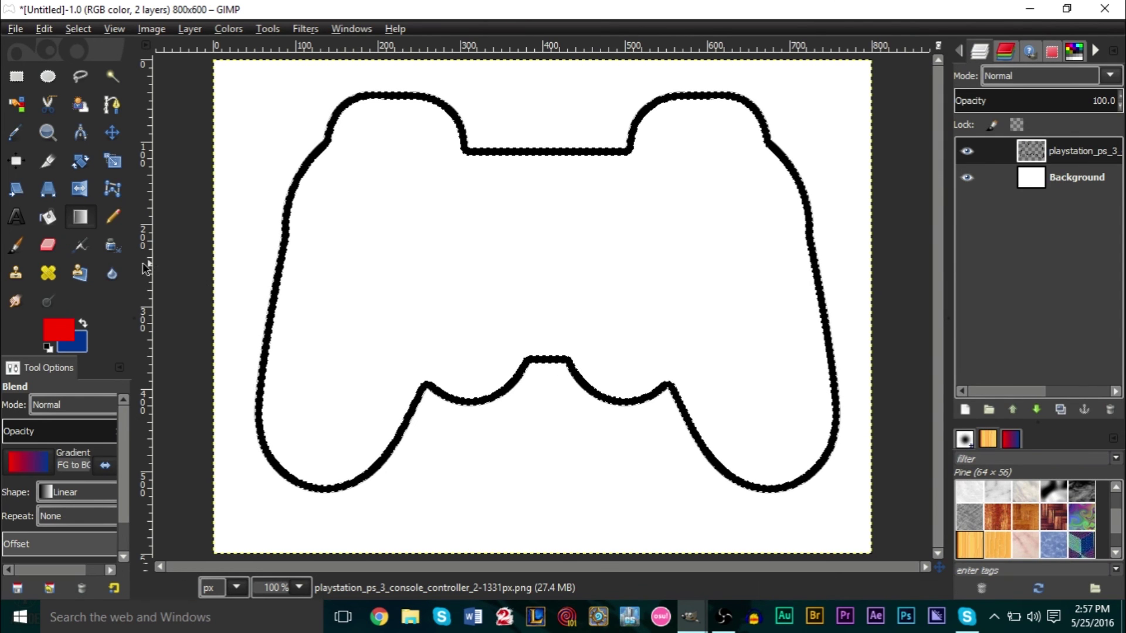
{"action": "left_click", "coordinate": [48, 217]}
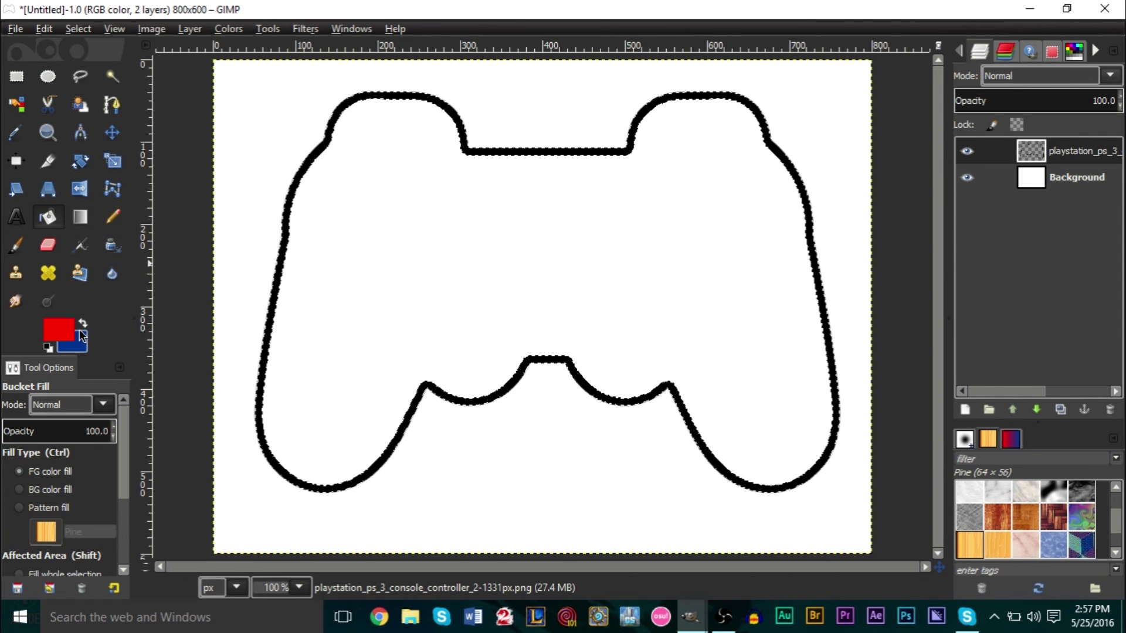
{"action": "left_click", "coordinate": [72, 335]}
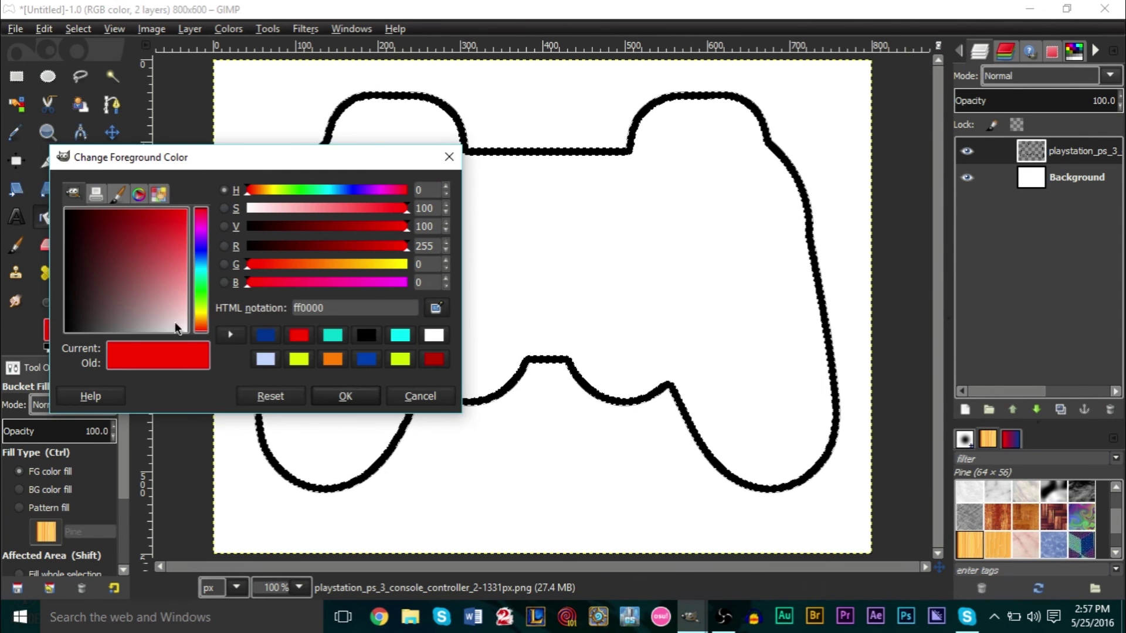
{"action": "left_click", "coordinate": [202, 287]}
{"action": "left_click_drag", "start_coordinate": [142, 206], "coordinate": [151, 209]}
{"action": "left_click_drag", "start_coordinate": [154, 170], "coordinate": [142, 157]}
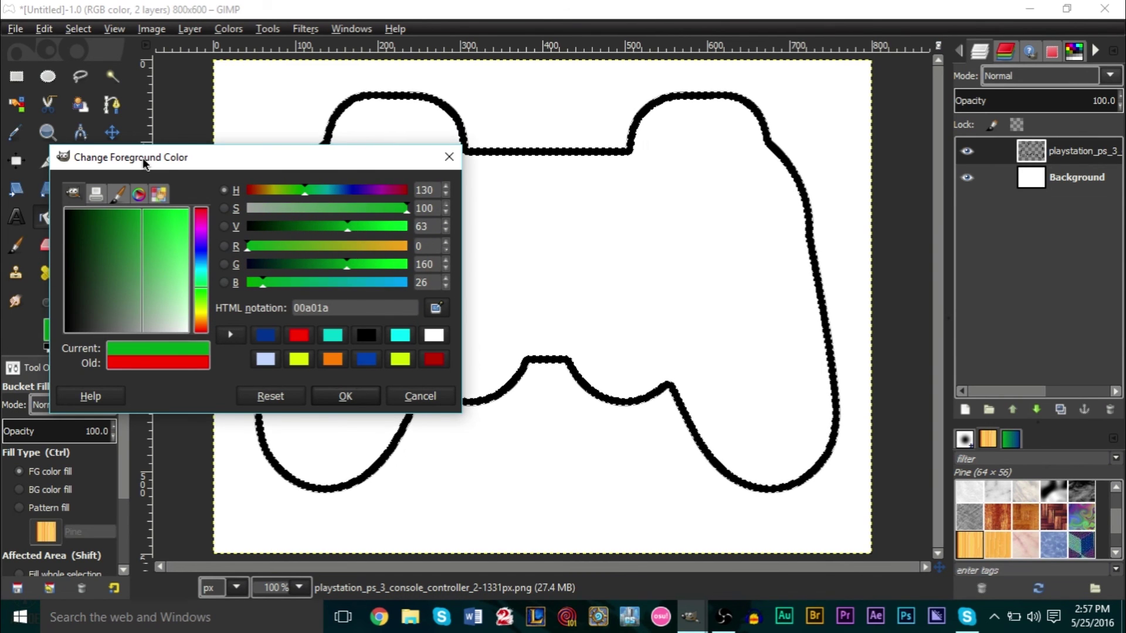
{"action": "left_click", "coordinate": [367, 397]}
{"action": "left_click", "coordinate": [288, 222]}
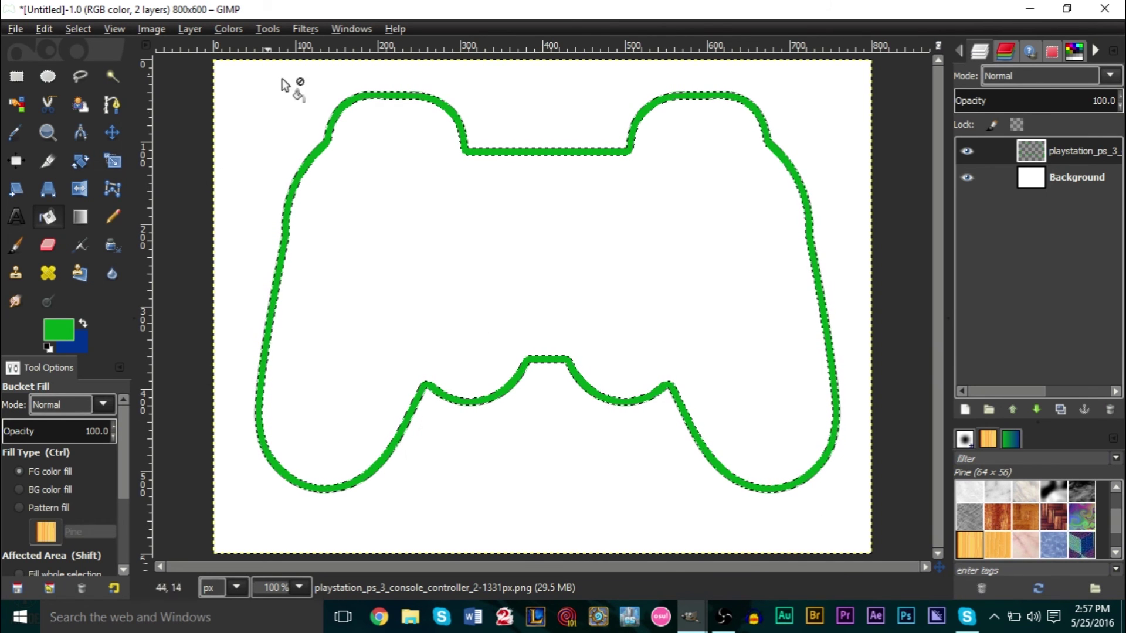
{"action": "left_click", "coordinate": [965, 410]}
{"action": "left_click_drag", "start_coordinate": [157, 17], "coordinate": [259, 78]}
{"action": "left_click", "coordinate": [345, 88]}
Add an 800×600 px transparent layer and place it directly below the controller outline layer.
{"action": "left_click", "coordinate": [190, 29]}
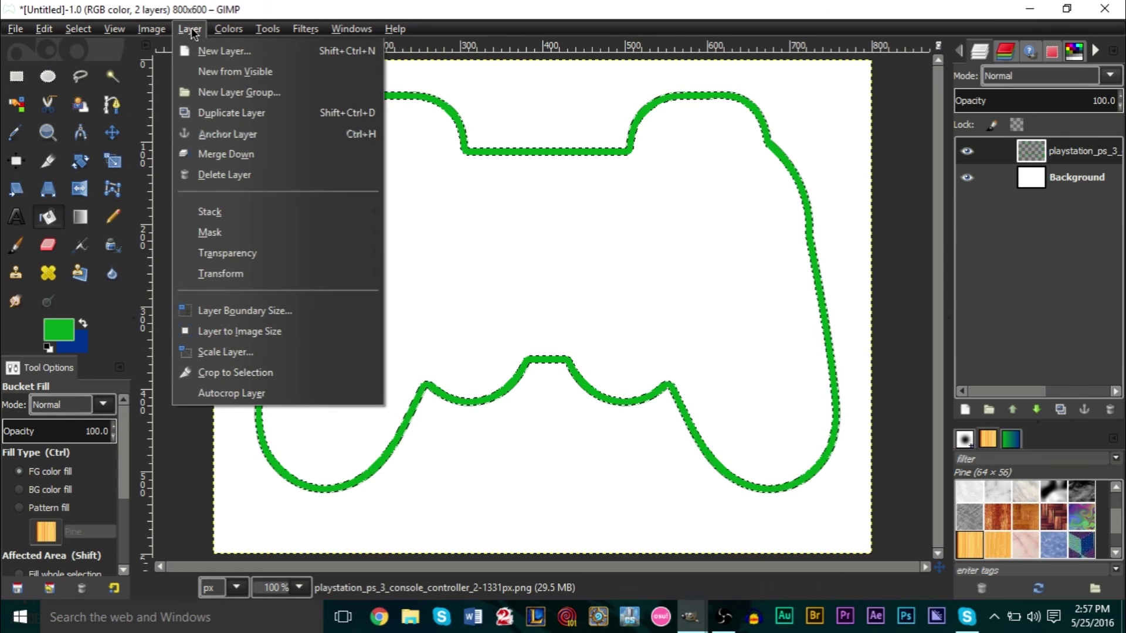
{"action": "left_click", "coordinate": [202, 46]}
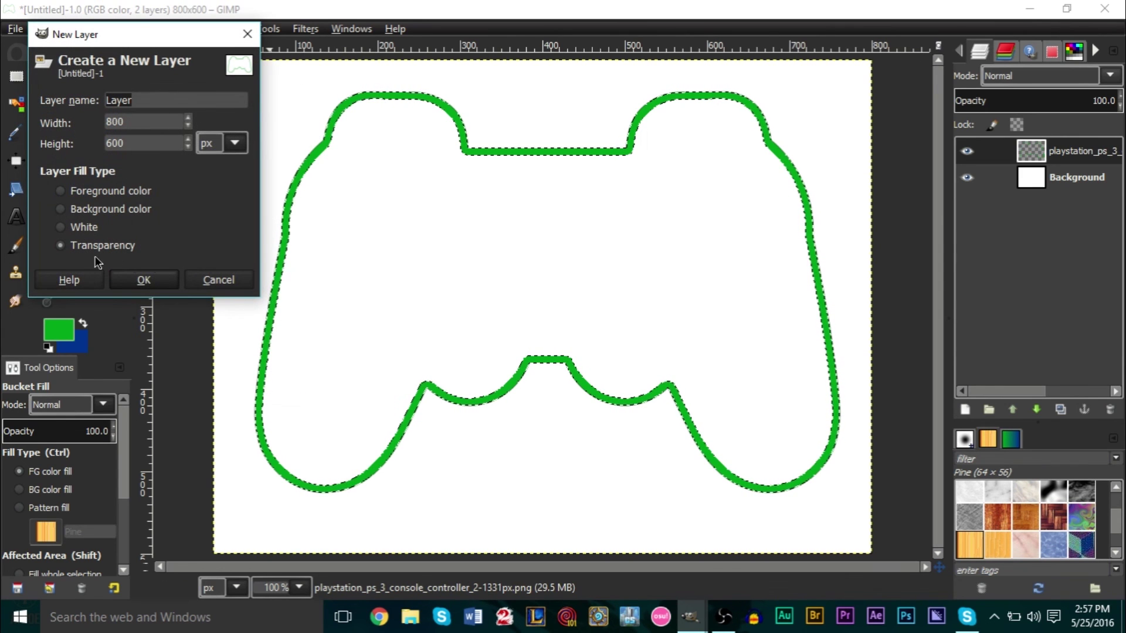
{"action": "left_click", "coordinate": [157, 281]}
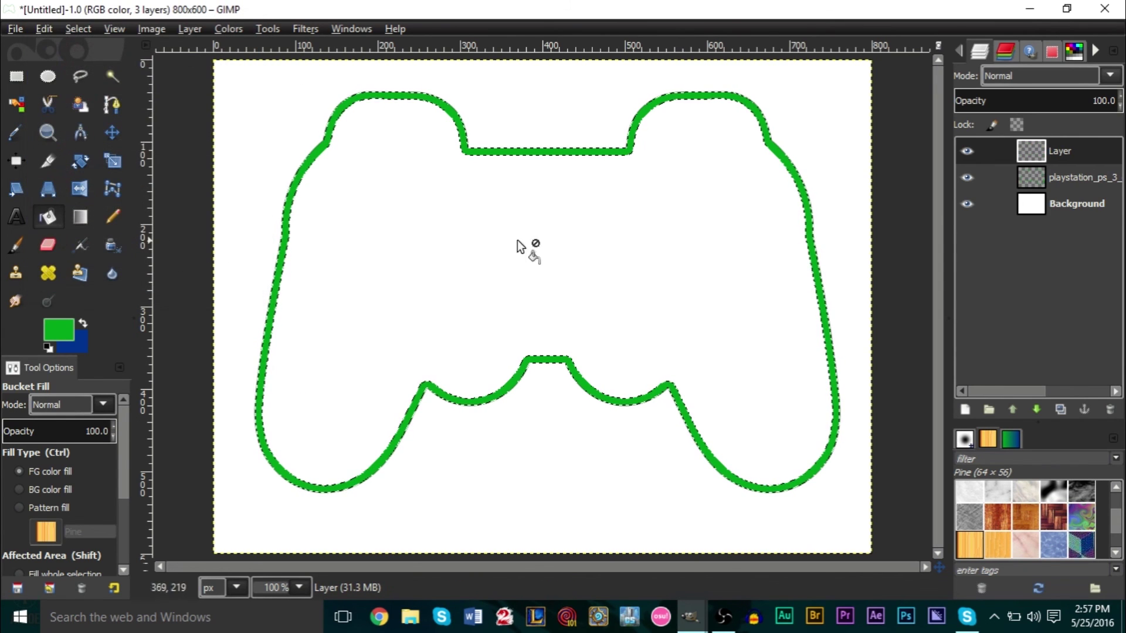
{"action": "left_click_drag", "start_coordinate": [1072, 155], "coordinate": [1033, 181]}
{"action": "left_click", "coordinate": [1038, 153]}
{"action": "left_click", "coordinate": [1036, 170]}
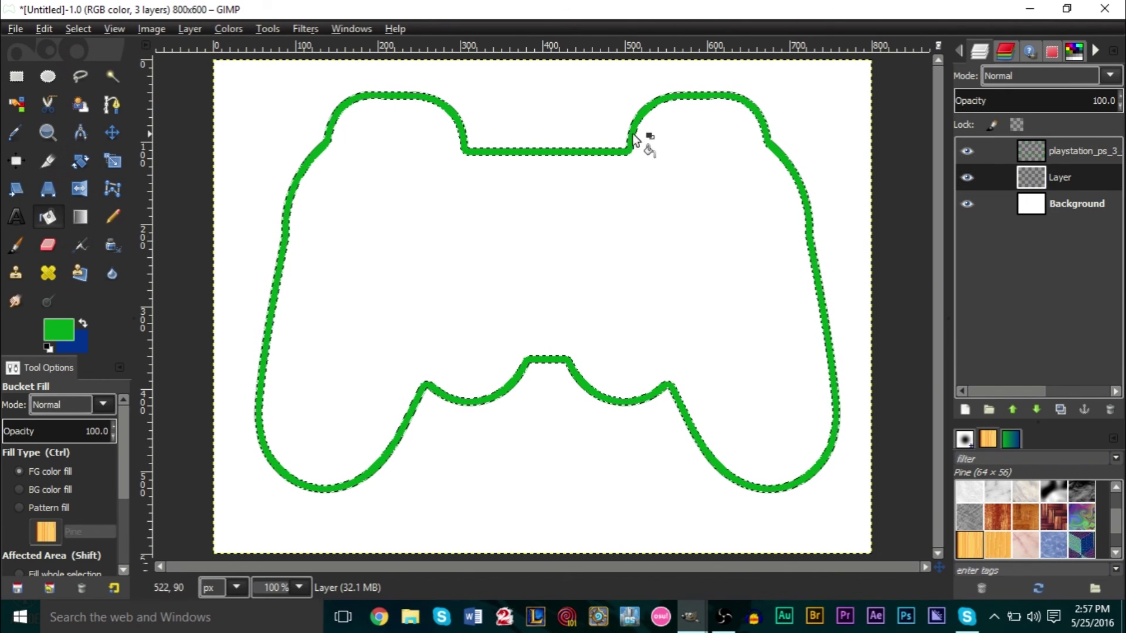
Load the controller outline layer's alpha as the selection again.
{"action": "scroll", "coordinate": [504, 139], "scroll_direction": "up", "scroll_amount": 4}
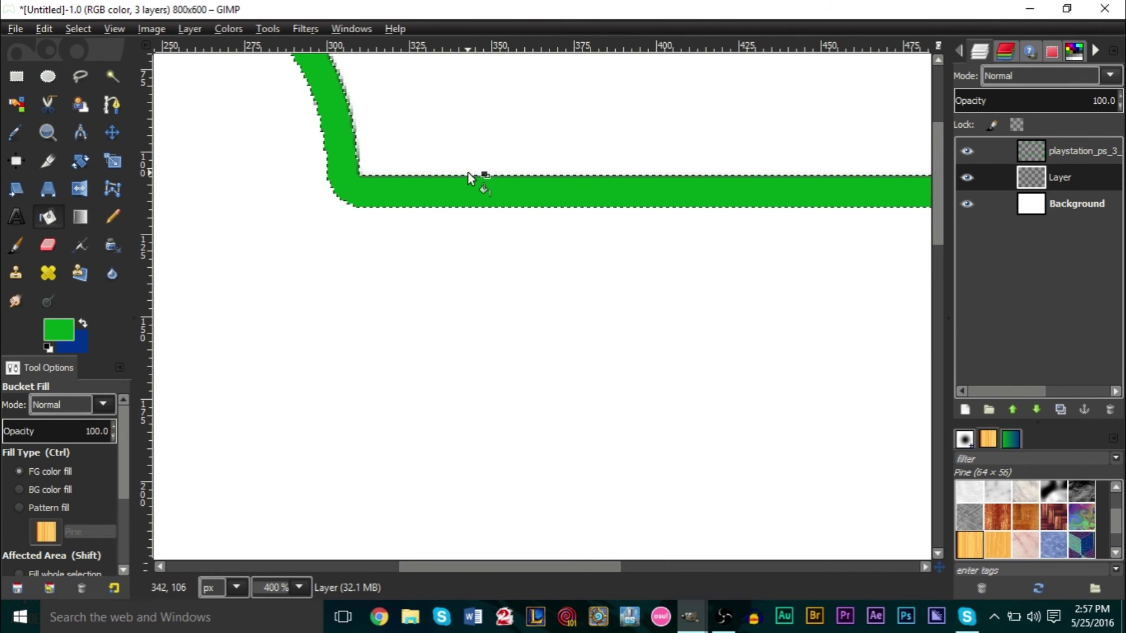
{"action": "scroll", "coordinate": [472, 175], "scroll_direction": "down", "scroll_amount": 4}
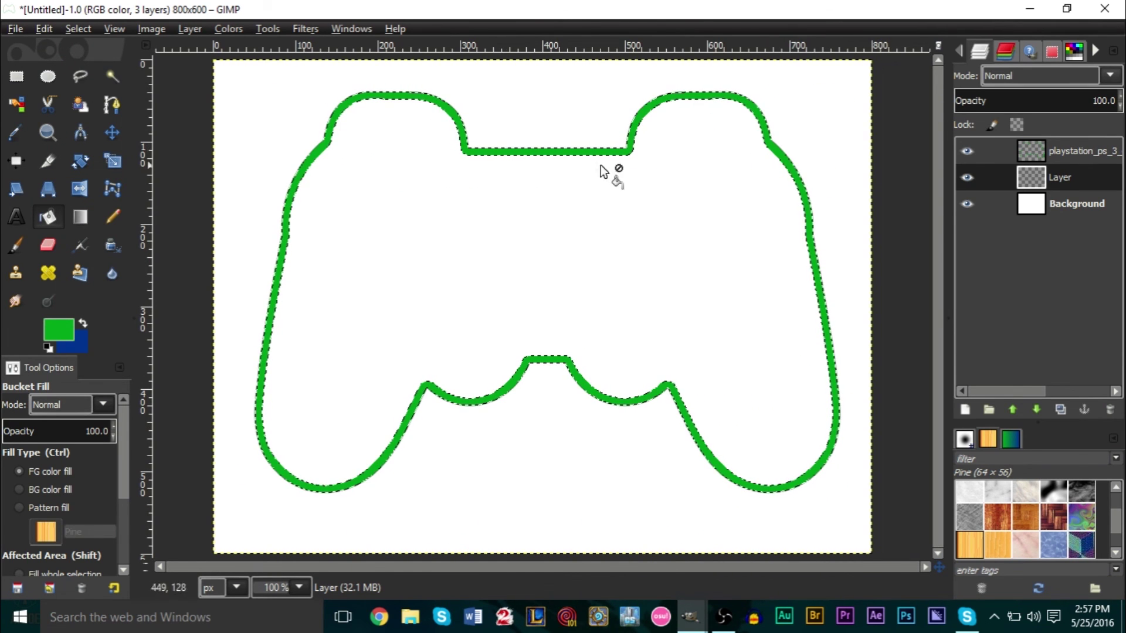
{"action": "right_click", "coordinate": [1041, 146]}
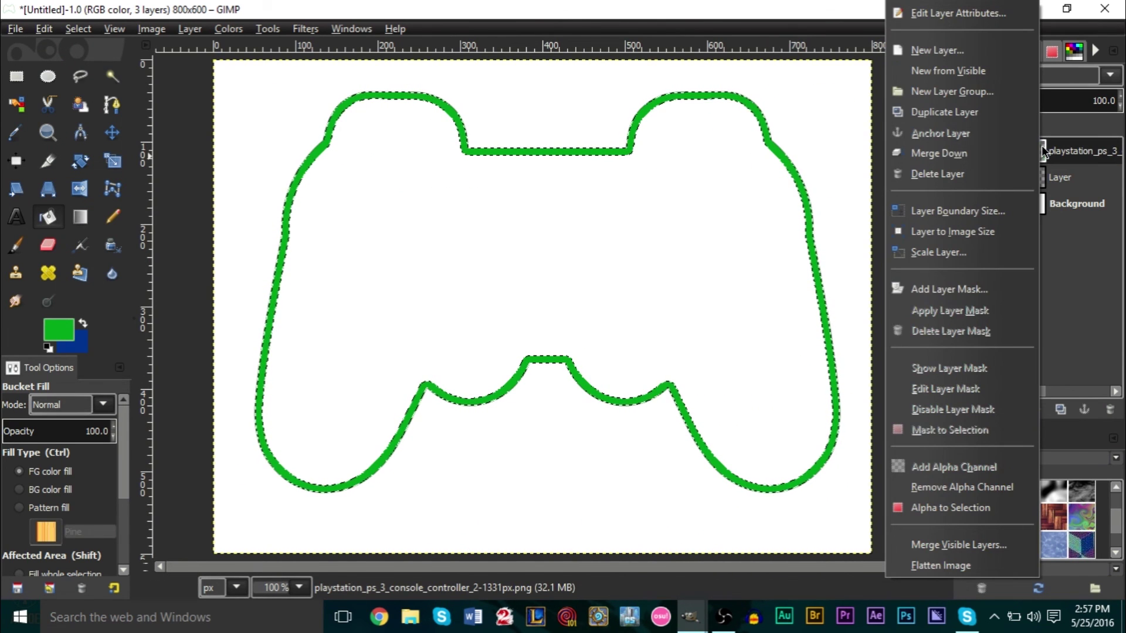
{"action": "left_click", "coordinate": [954, 507]}
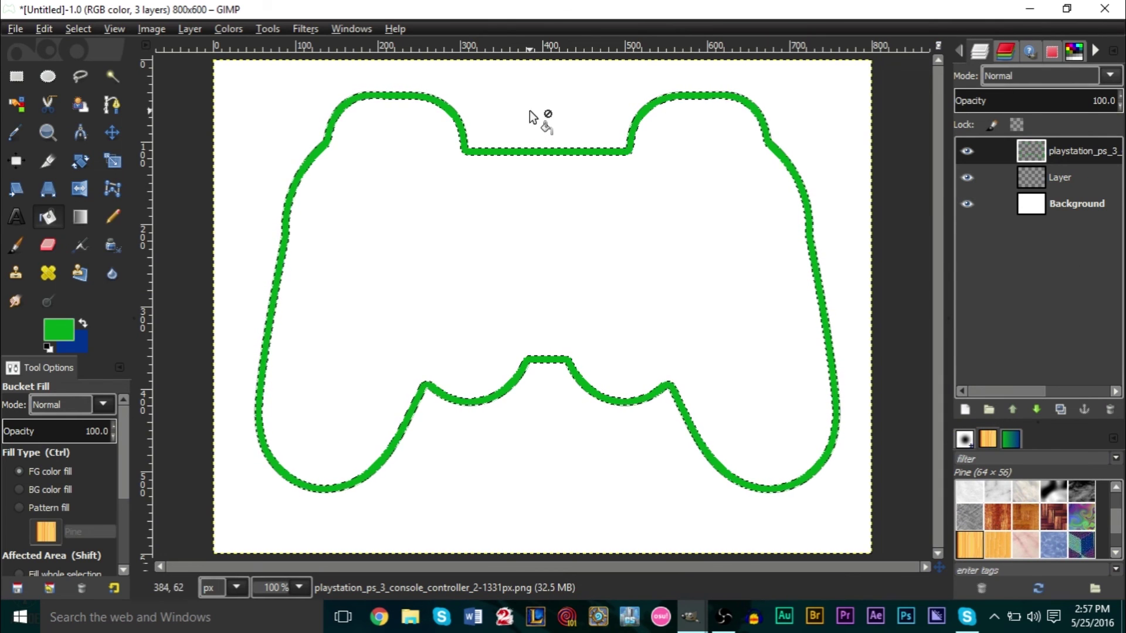
Make the new layer below the outline active and grow the outline selection by a few pixels.
{"action": "scroll", "coordinate": [535, 114], "scroll_direction": "up", "scroll_amount": 2}
{"action": "left_click", "coordinate": [1071, 185]}
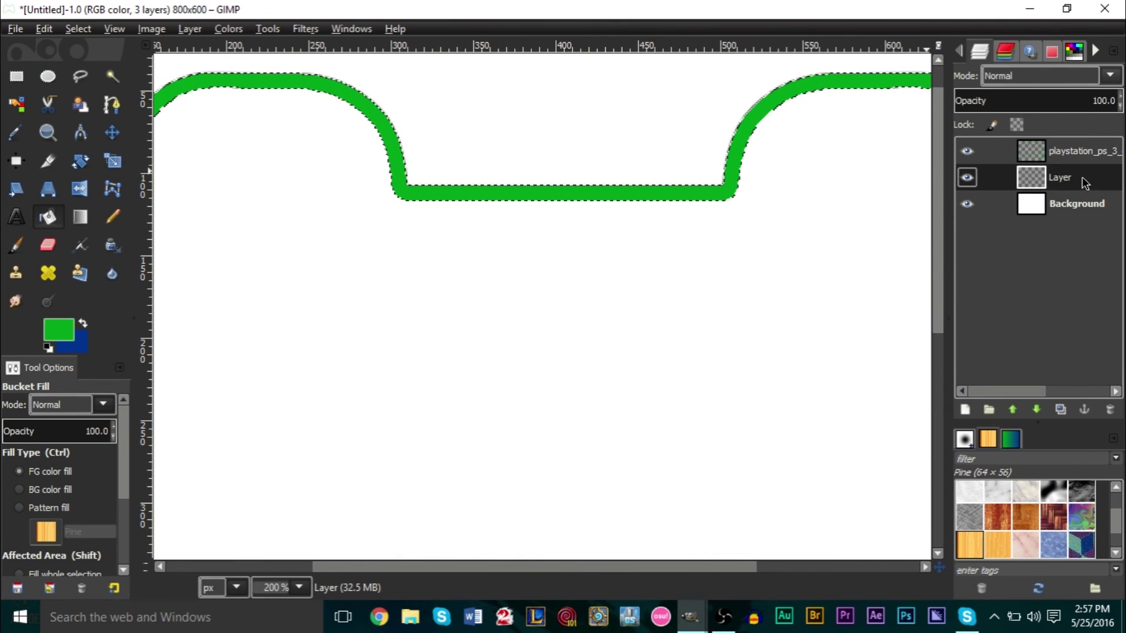
{"action": "left_click", "coordinate": [968, 178]}
{"action": "left_click", "coordinate": [968, 178]}
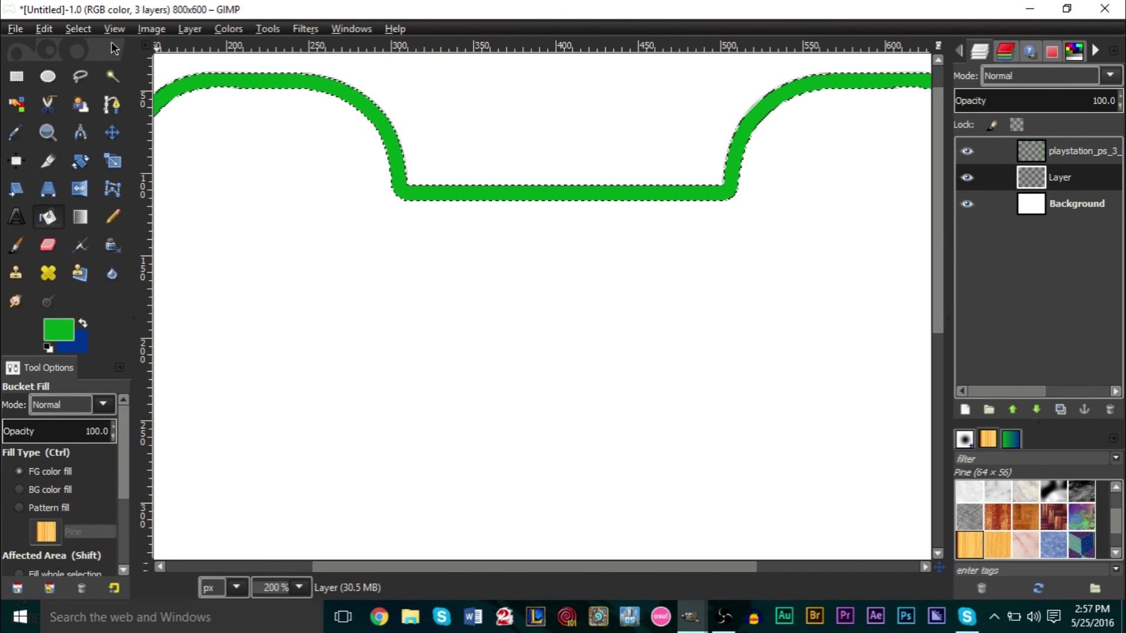
{"action": "left_click", "coordinate": [83, 28]}
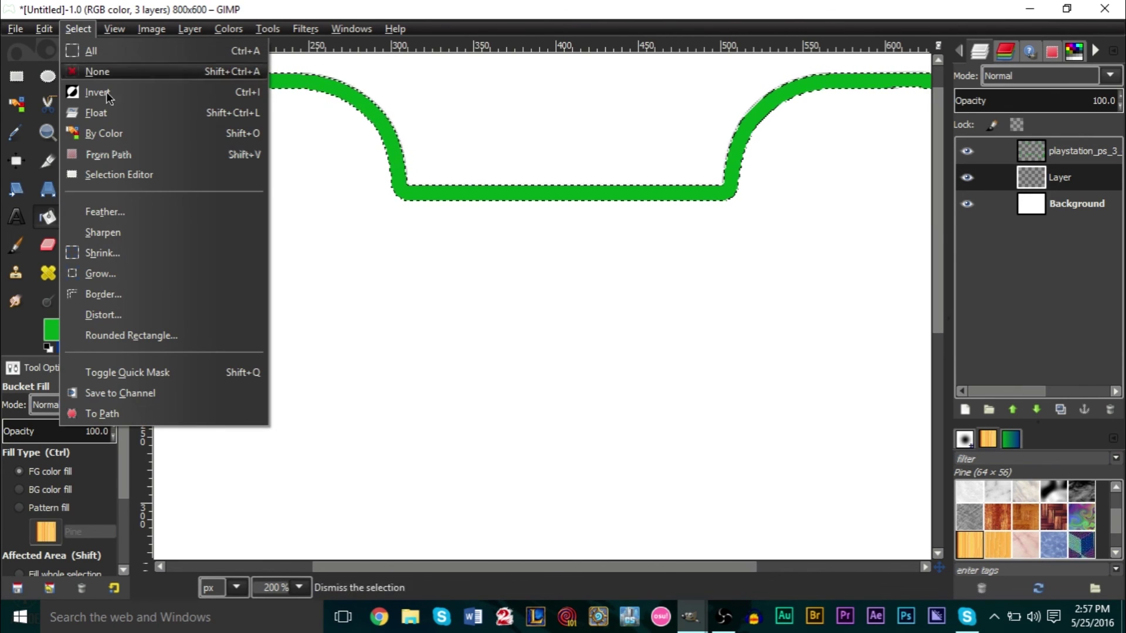
{"action": "left_click", "coordinate": [134, 272]}
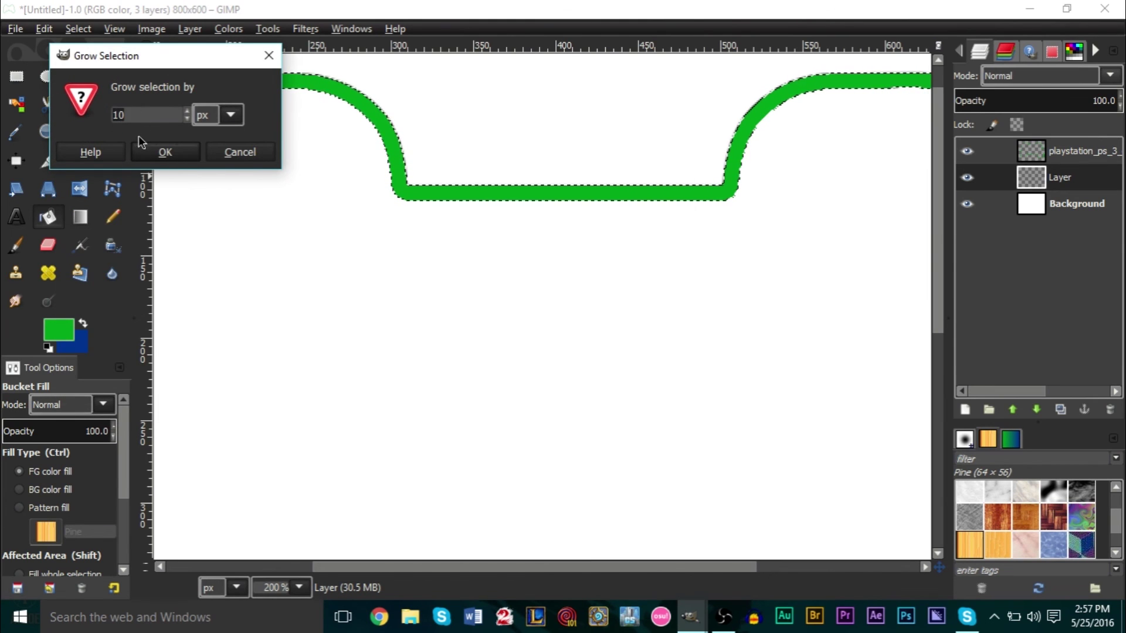
{"action": "left_click", "coordinate": [161, 152]}
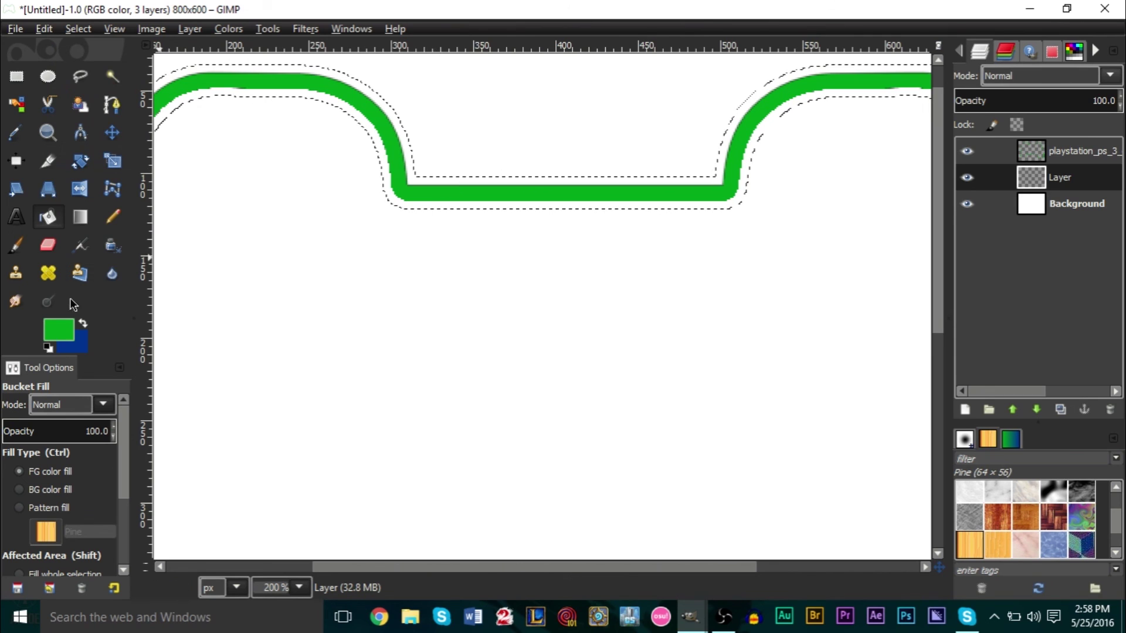
Set the foreground color to bright green 00f428 and bucket-fill the grown selection on the layer below the outline.
{"action": "left_click", "coordinate": [61, 331]}
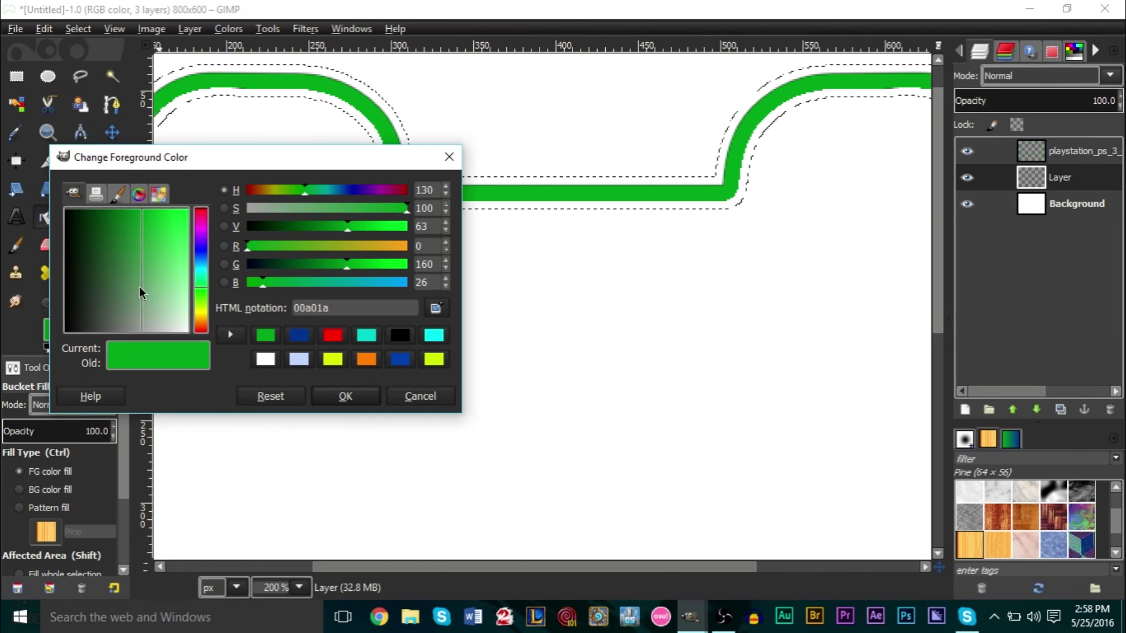
{"action": "left_click_drag", "start_coordinate": [143, 244], "coordinate": [184, 167]}
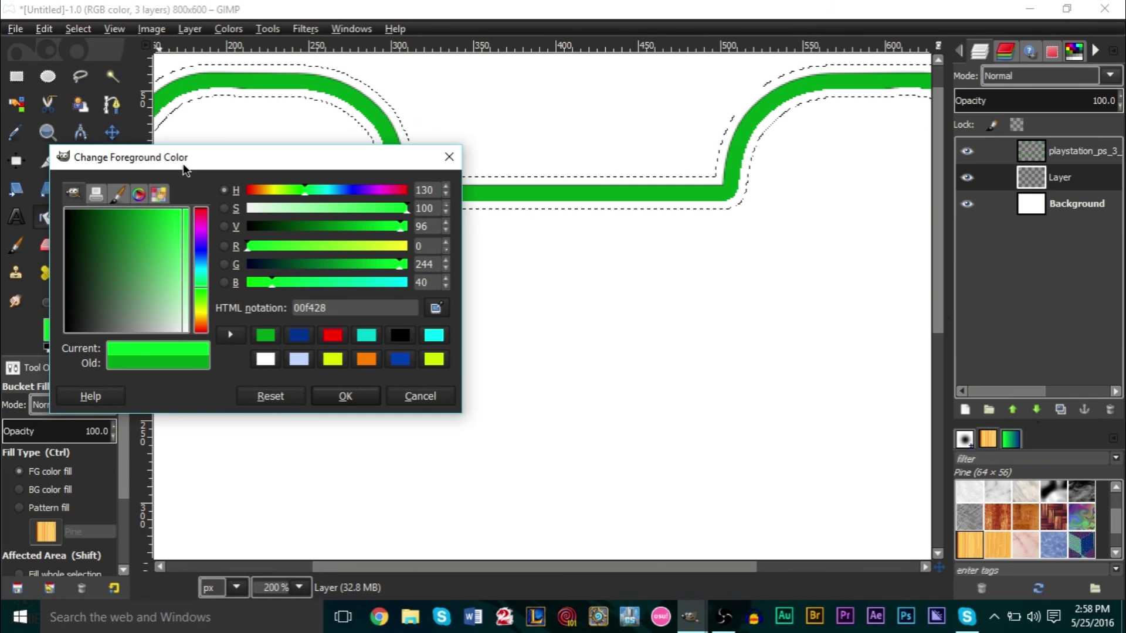
{"action": "left_click", "coordinate": [345, 397]}
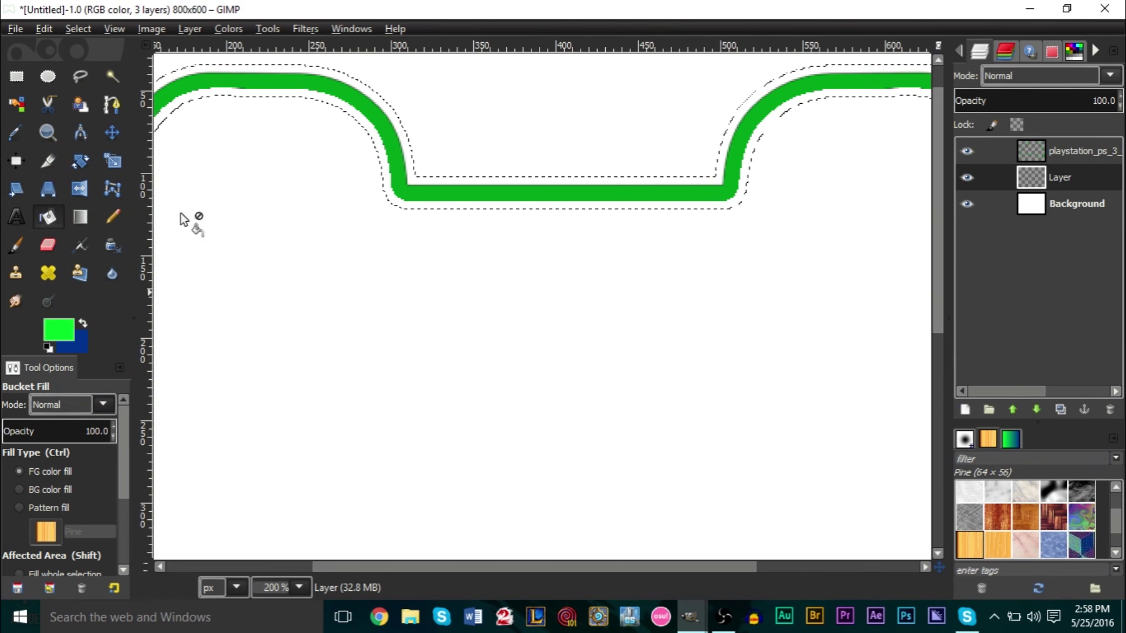
{"action": "left_click", "coordinate": [411, 204]}
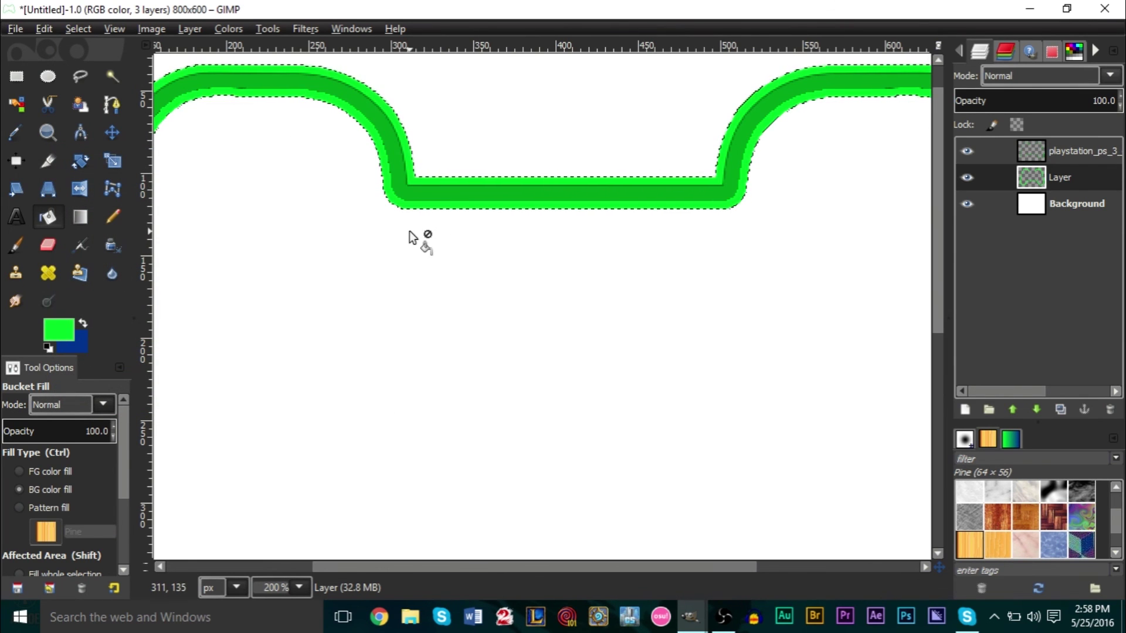
Inspect the bright green border around the controller and clear the selection.
{"action": "scroll", "coordinate": [412, 237], "scroll_direction": "down", "scroll_amount": 2, "text": "ctrl"}
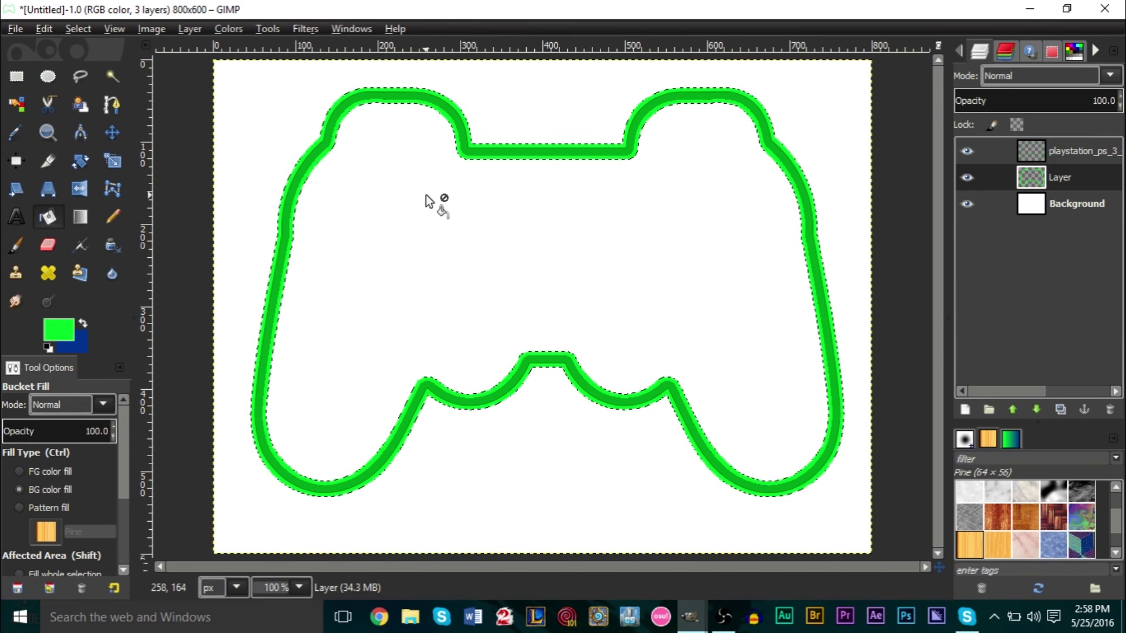
{"action": "scroll", "coordinate": [429, 201], "scroll_direction": "up", "scroll_amount": 2, "text": "ctrl"}
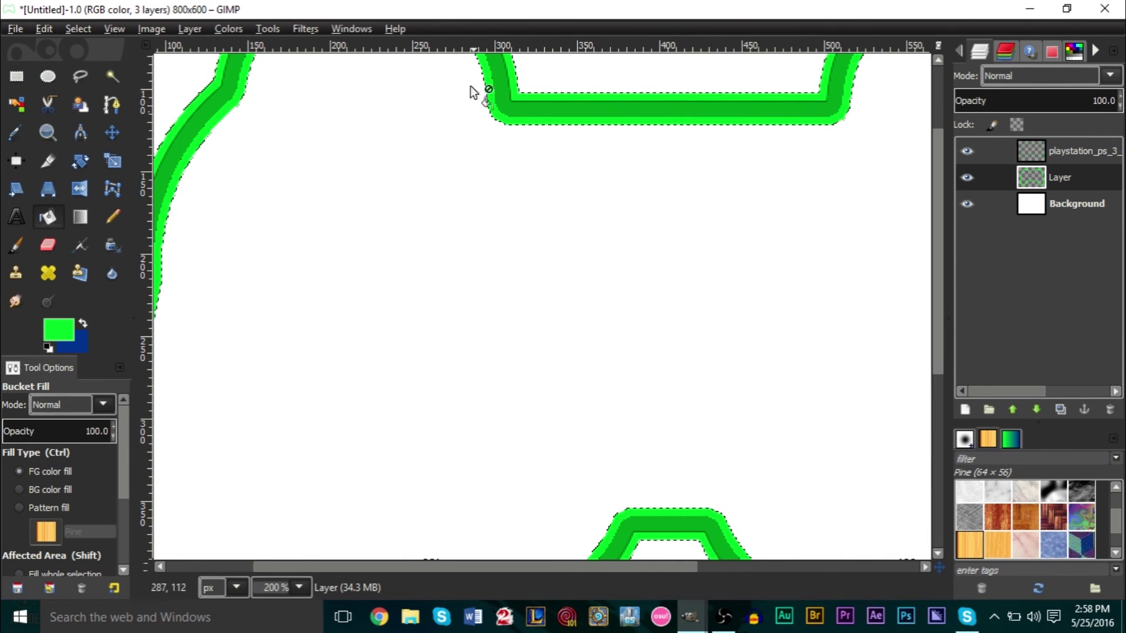
{"action": "scroll", "coordinate": [575, 153], "scroll_direction": "down", "scroll_amount": 1, "text": "ctrl"}
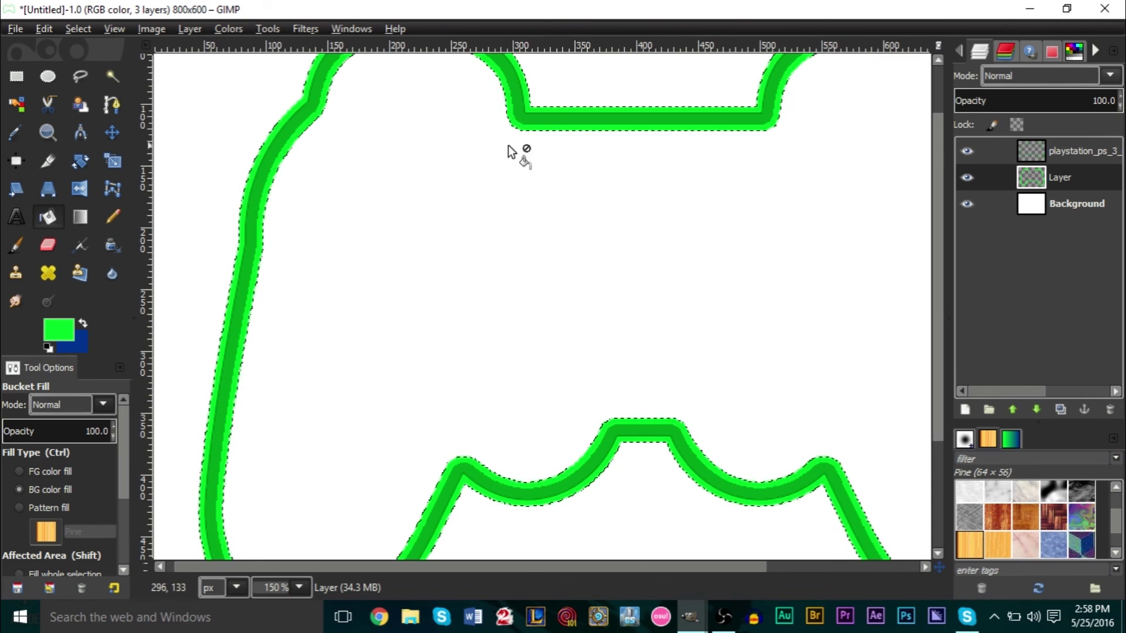
{"action": "scroll", "coordinate": [495, 181], "scroll_direction": "down", "scroll_amount": 1, "text": "ctrl"}
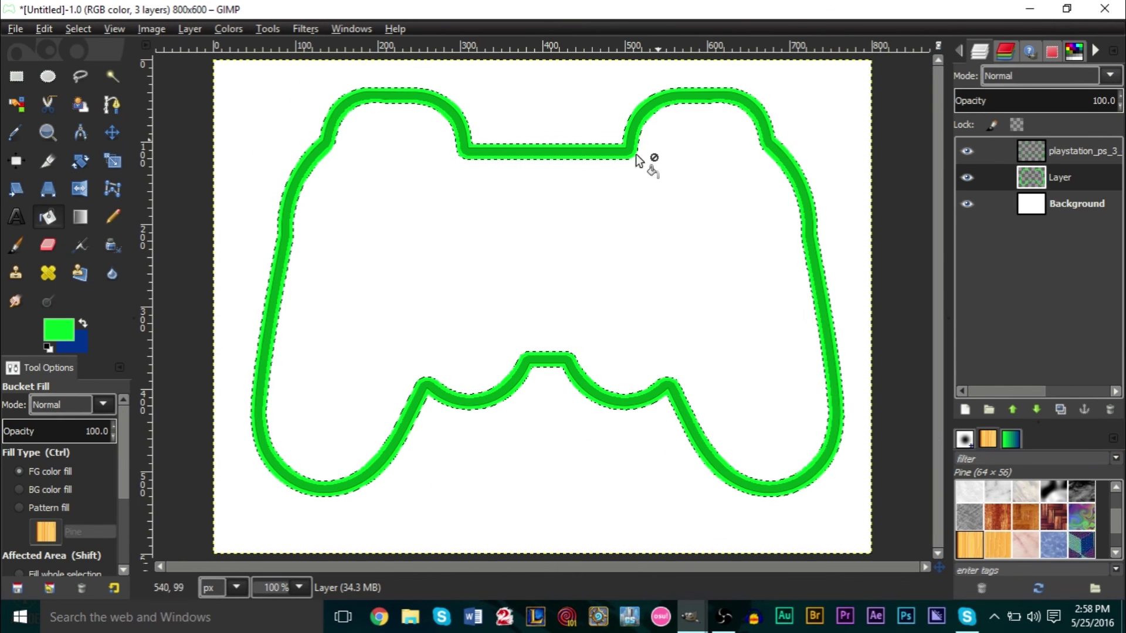
{"action": "scroll", "coordinate": [525, 162], "scroll_direction": "up", "scroll_amount": 3, "text": "ctrl"}
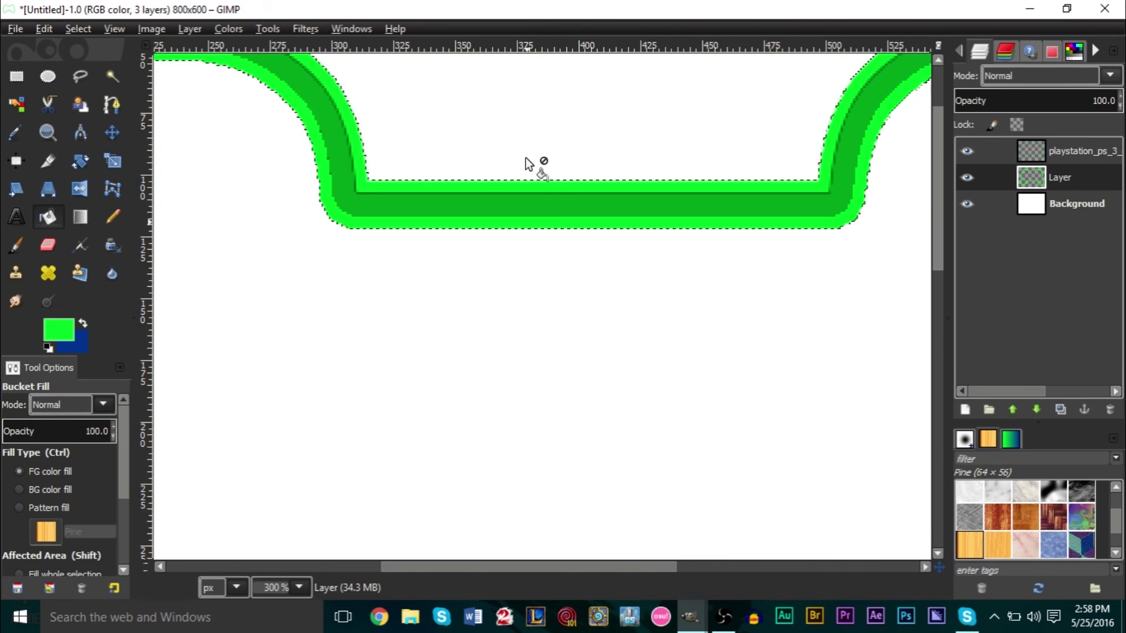
{"action": "scroll", "coordinate": [359, 191], "scroll_direction": "down", "scroll_amount": 1, "text": "ctrl"}
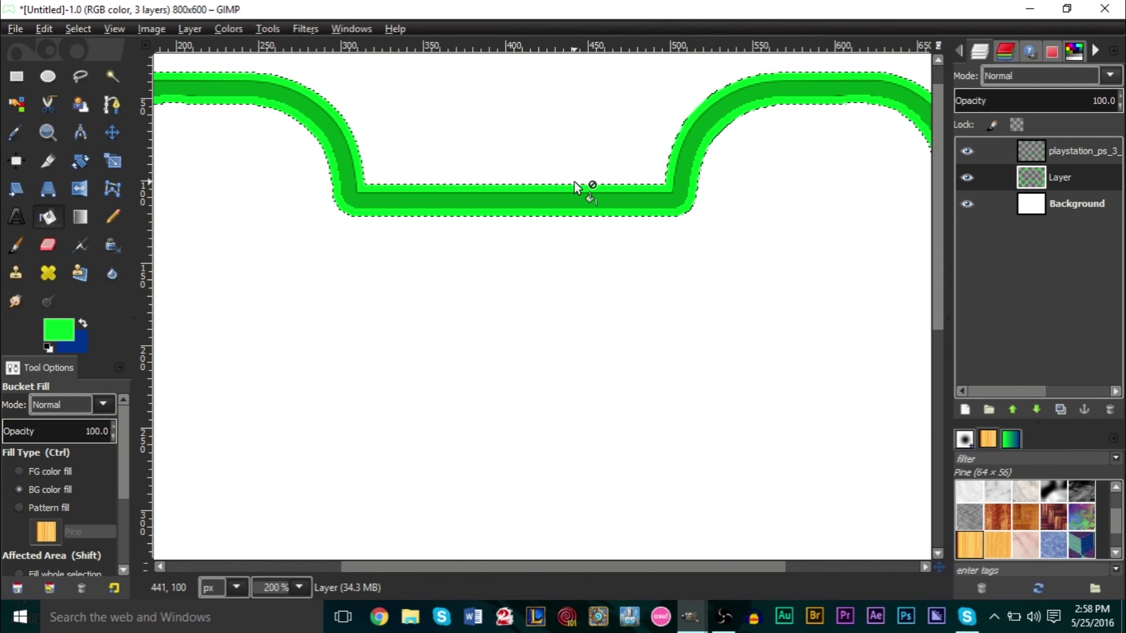
{"action": "scroll", "coordinate": [574, 181], "scroll_direction": "down", "scroll_amount": 2, "text": "ctrl"}
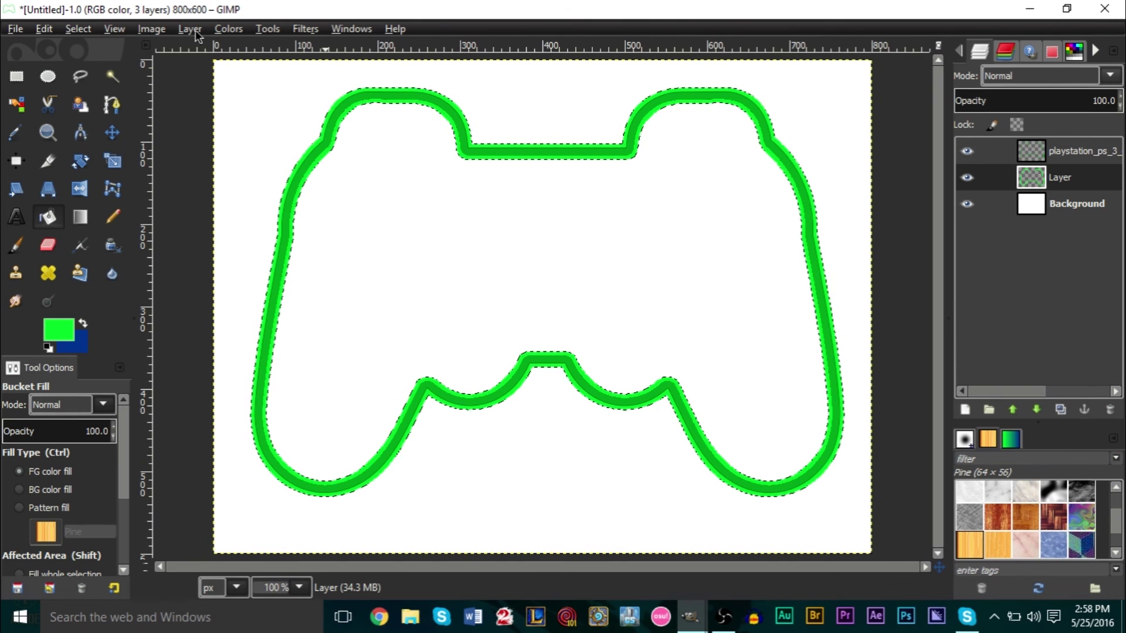
{"action": "left_click", "coordinate": [88, 26]}
{"action": "left_click", "coordinate": [98, 70]}
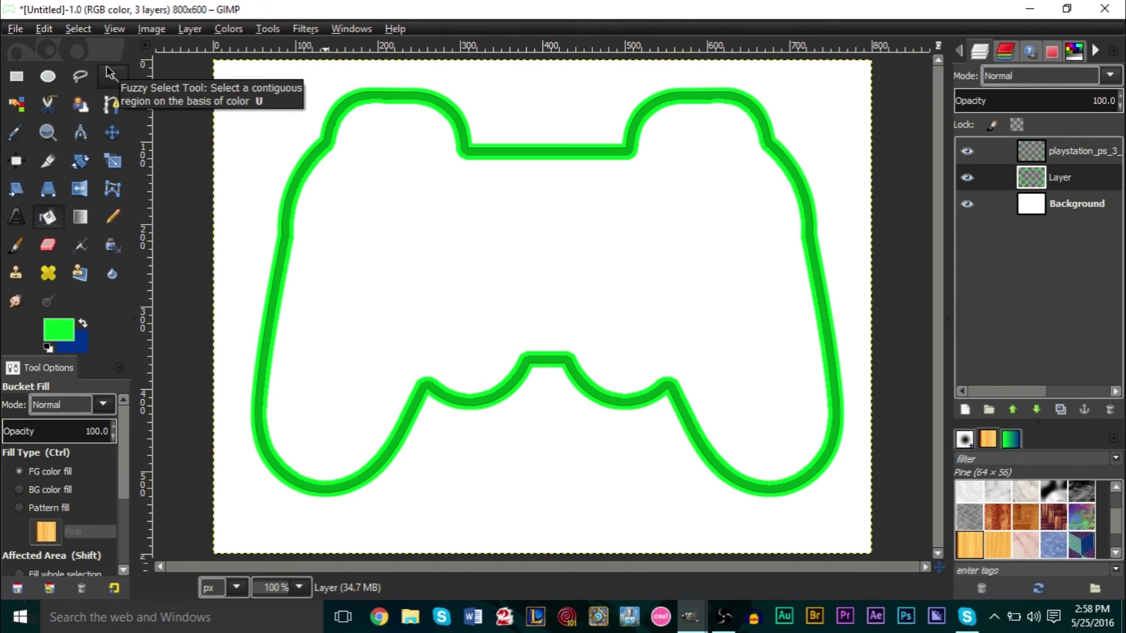
Try a Gaussian Blur with a 45 px horizontal and vertical radius on the bright green border layer.
{"action": "scroll", "coordinate": [379, 92], "scroll_direction": "up", "scroll_amount": 1, "text": "ctrl"}
{"action": "scroll", "coordinate": [379, 91], "scroll_direction": "up", "scroll_amount": 1, "text": "ctrl"}
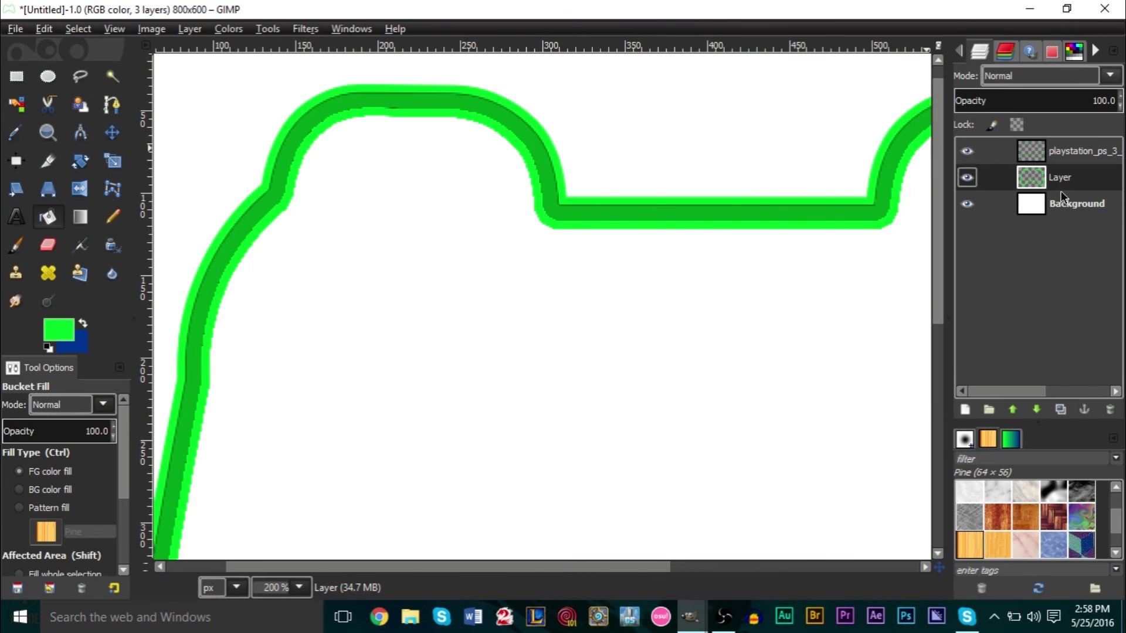
{"action": "left_click", "coordinate": [966, 177]}
{"action": "left_click", "coordinate": [966, 177]}
{"action": "left_click", "coordinate": [268, 29]}
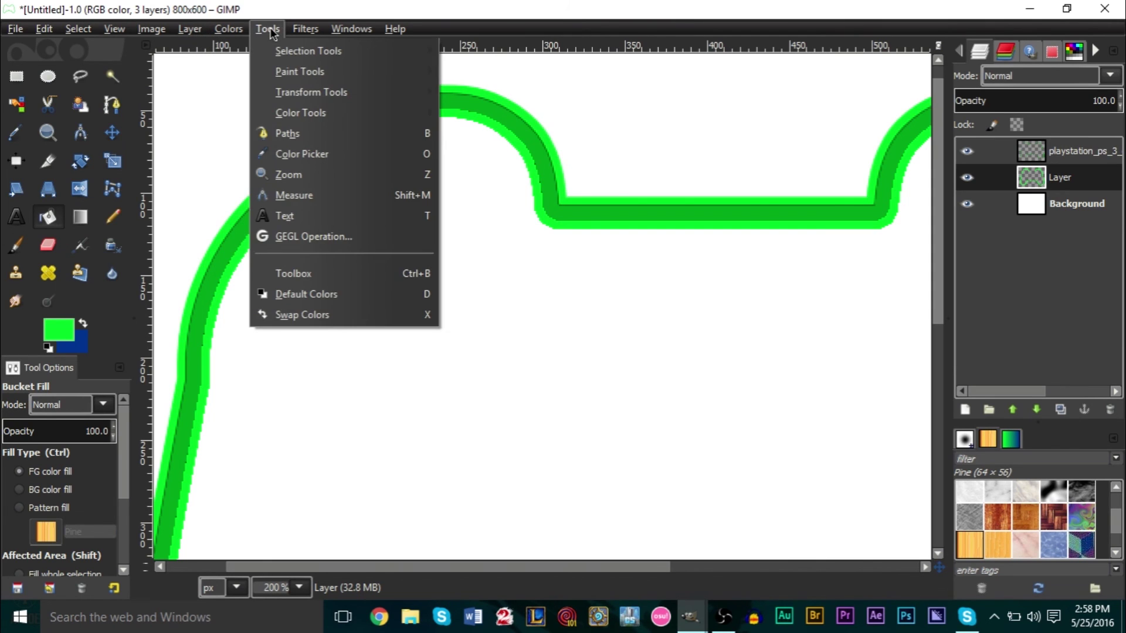
{"action": "mouse_move", "coordinate": [306, 29]}
{"action": "mouse_move", "coordinate": [369, 131]}
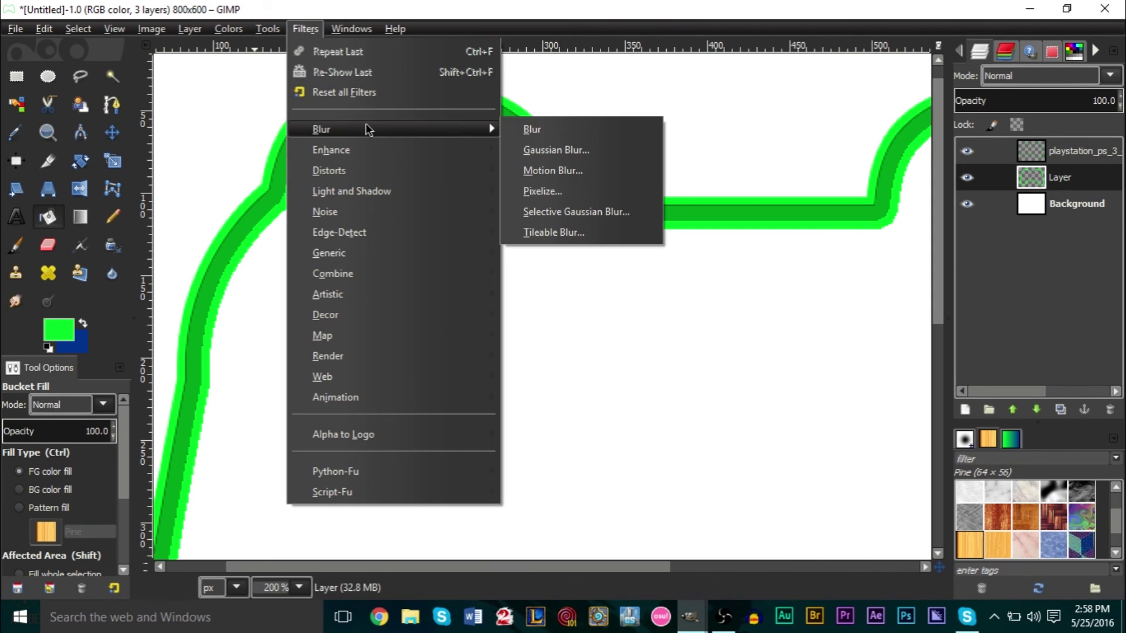
{"action": "left_click", "coordinate": [583, 147]}
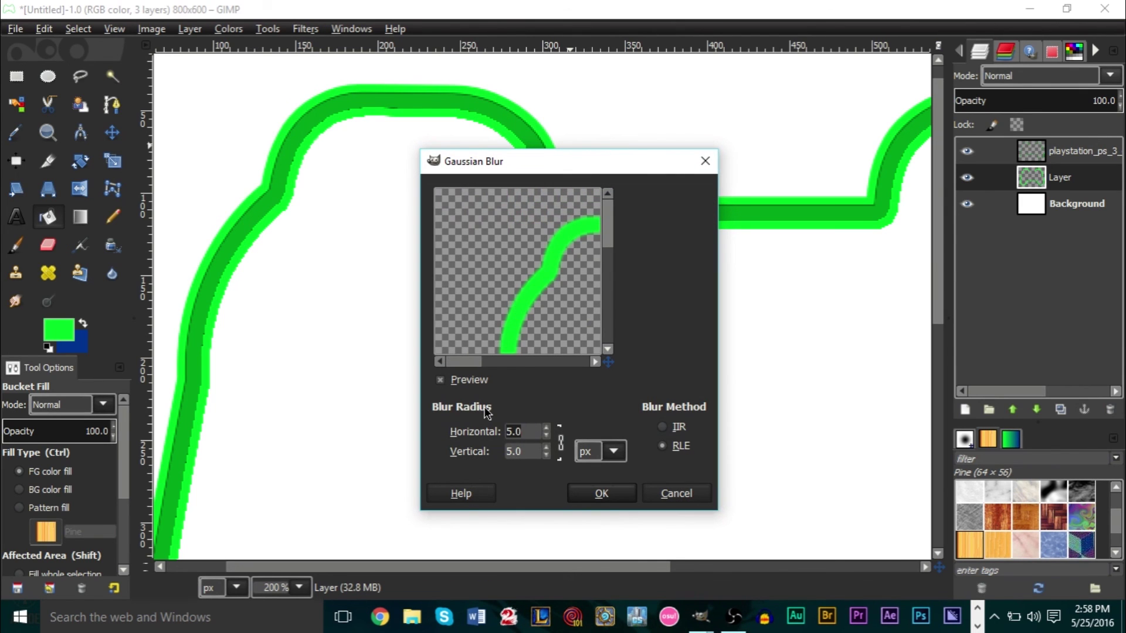
{"action": "key", "text": "Return"}
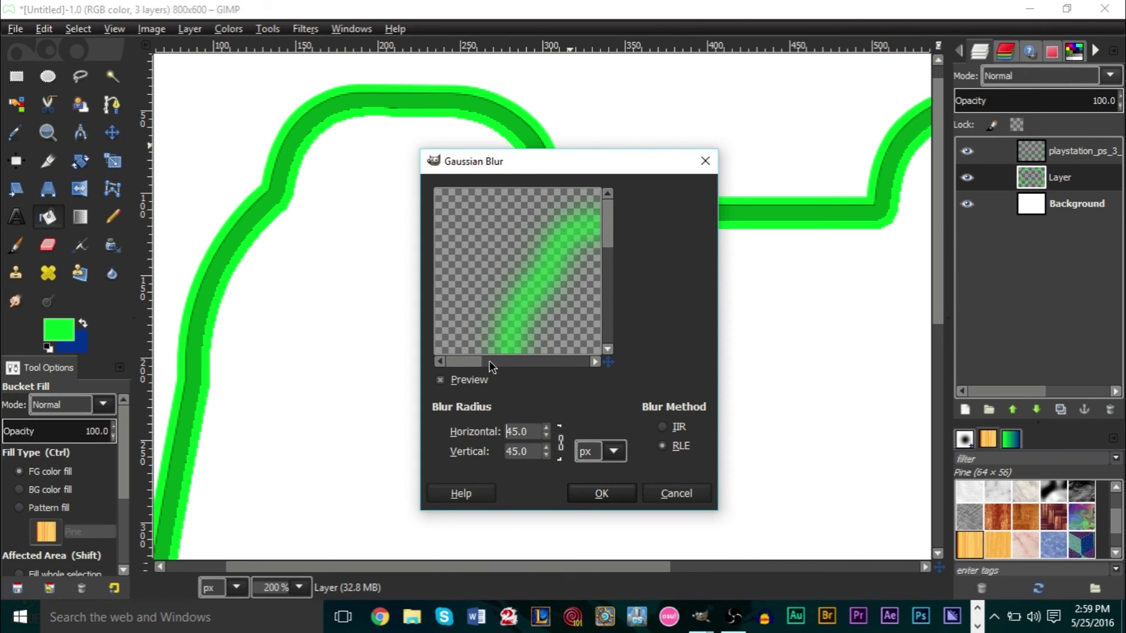
{"action": "left_click", "coordinate": [603, 496]}
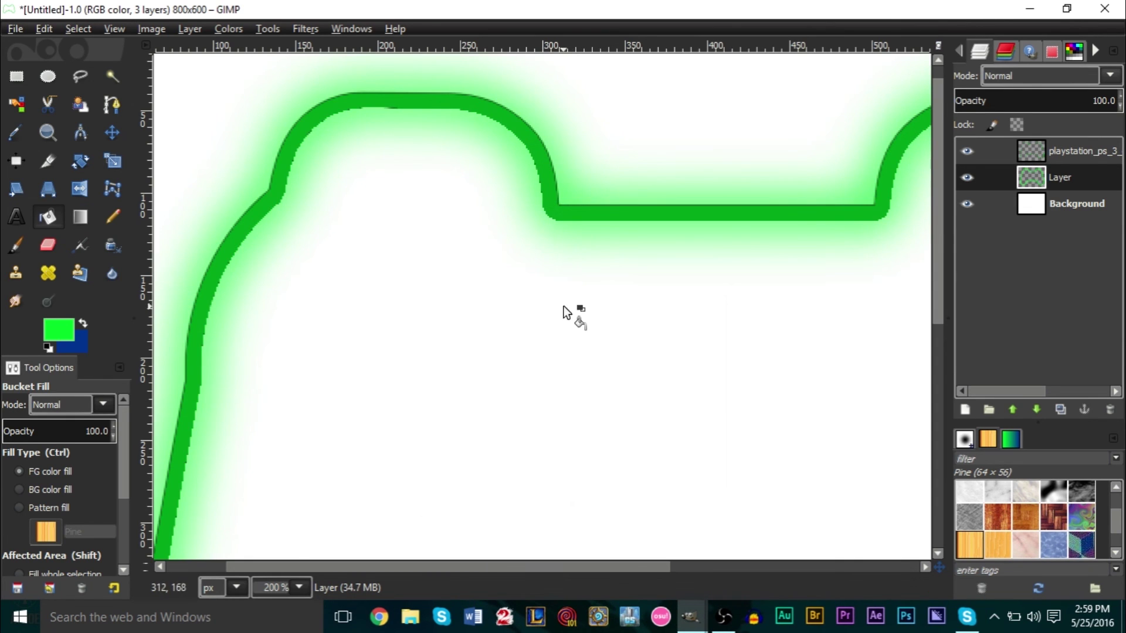
Inspect the blurred border and undo the 45 px Gaussian Blur.
{"action": "key", "text": "1"}
{"action": "key", "text": "plus"}
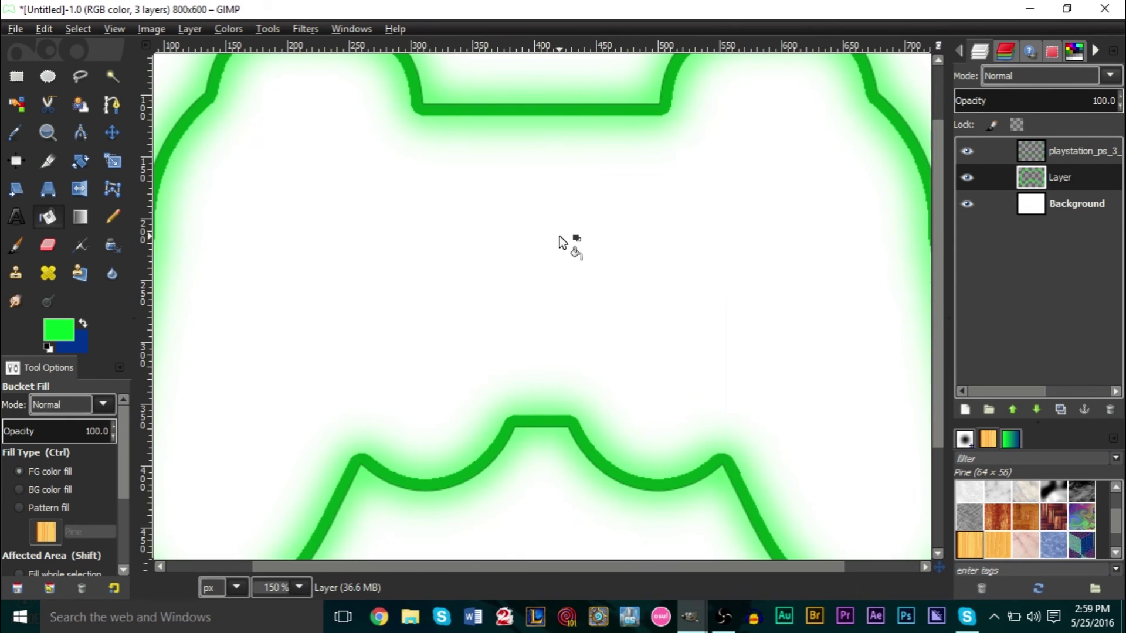
{"action": "scroll", "coordinate": [558, 242], "scroll_direction": "up", "scroll_amount": 1}
{"action": "key", "text": "2"}
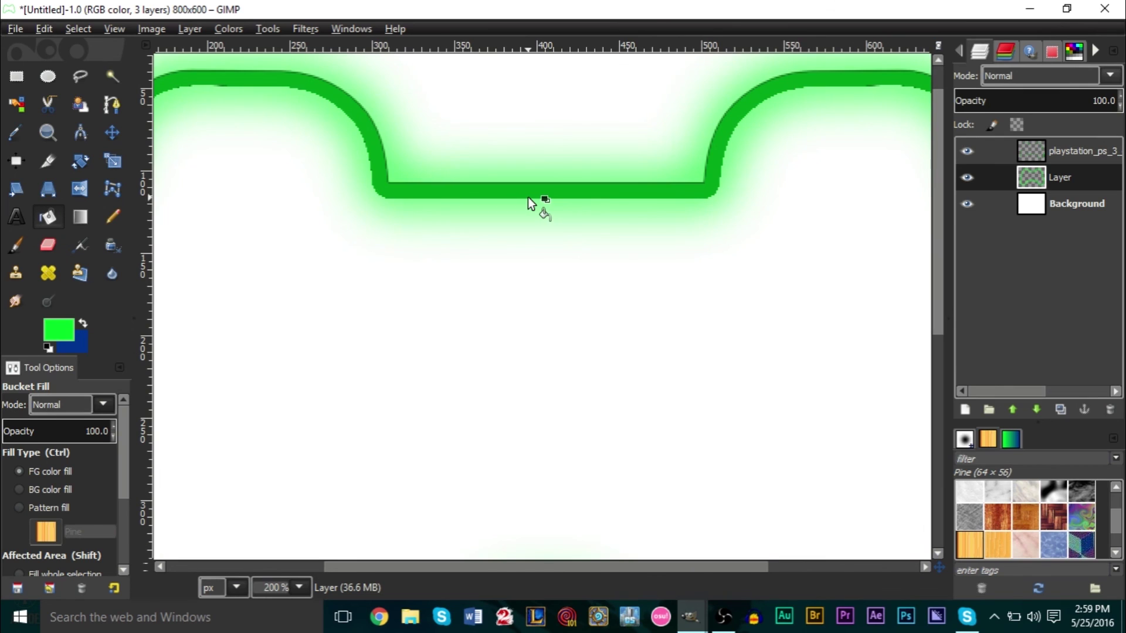
{"action": "key", "text": "ctrl+z"}
Apply a Gaussian Blur with a 35 px horizontal and vertical radius to the bright green border layer.
{"action": "left_click", "coordinate": [239, 29]}
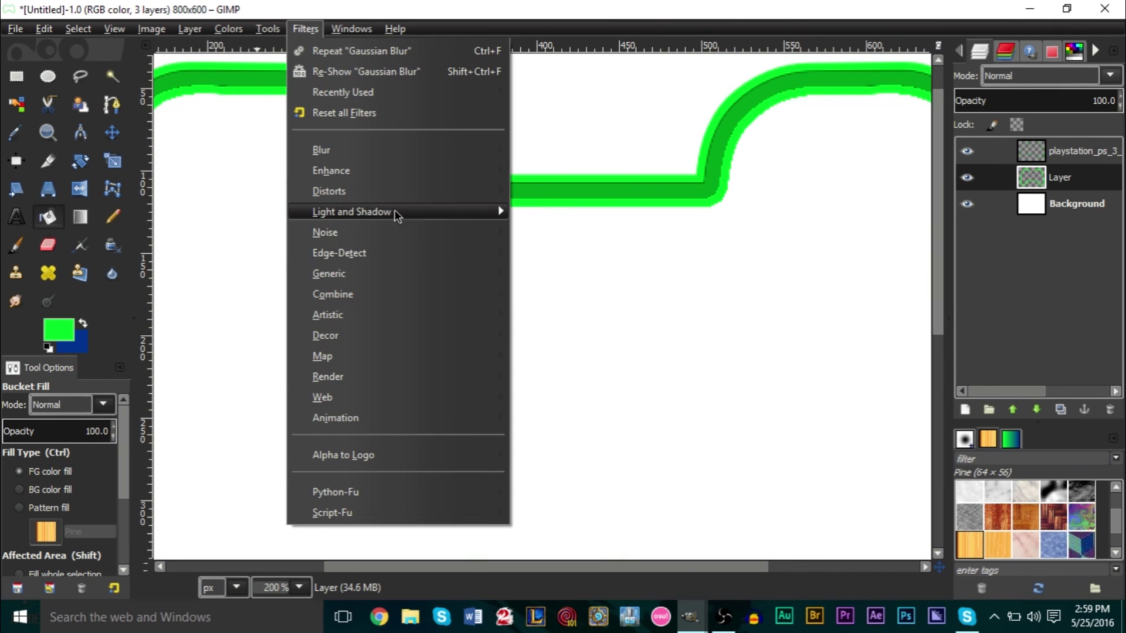
{"action": "mouse_move", "coordinate": [410, 155]}
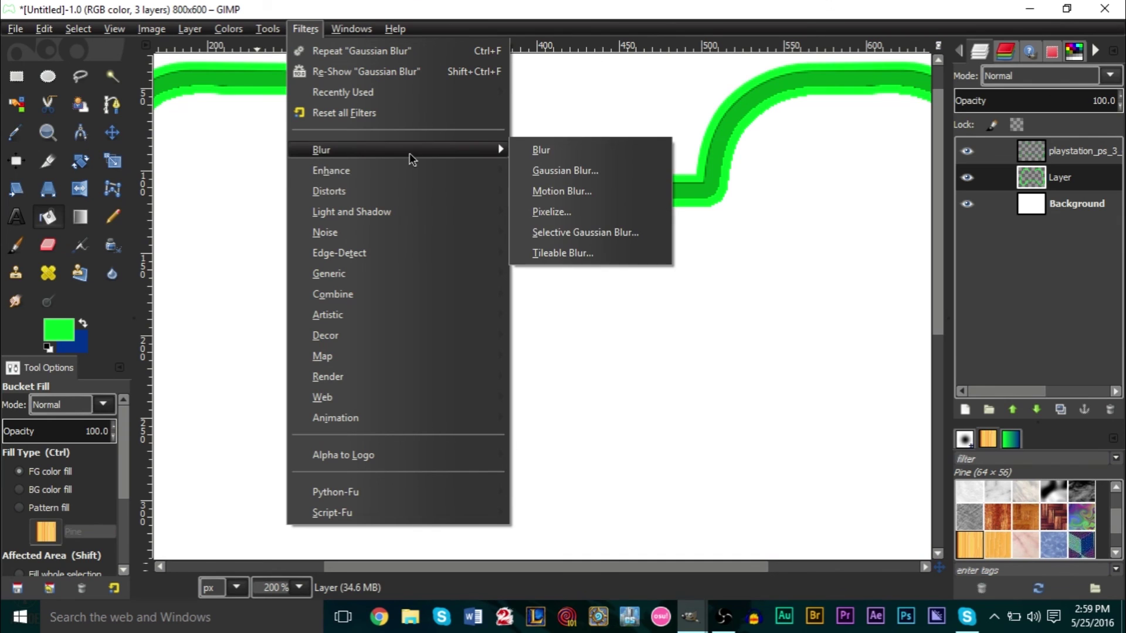
{"action": "left_click", "coordinate": [610, 170]}
{"action": "left_click_drag", "start_coordinate": [533, 432], "coordinate": [442, 424]}
{"action": "type", "text": "35"}
{"action": "key", "text": "Return"}
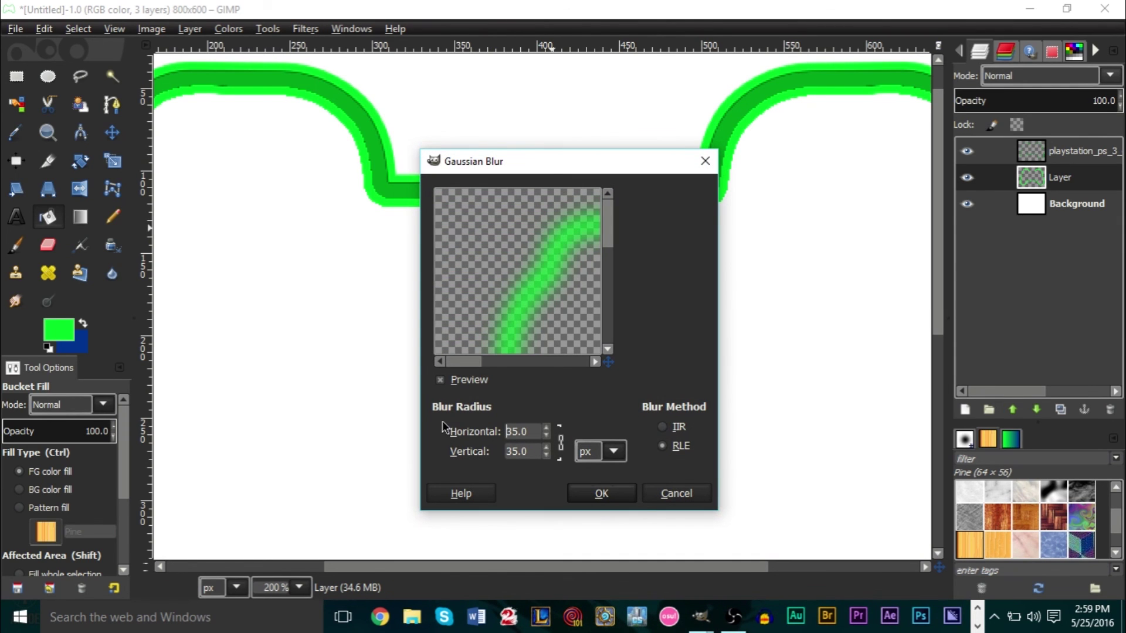
{"action": "left_click", "coordinate": [601, 493]}
Duplicate the blurred glow layer and move the copy above the controller outline layer.
{"action": "scroll", "coordinate": [508, 349], "scroll_direction": "down", "scroll_amount": 2}
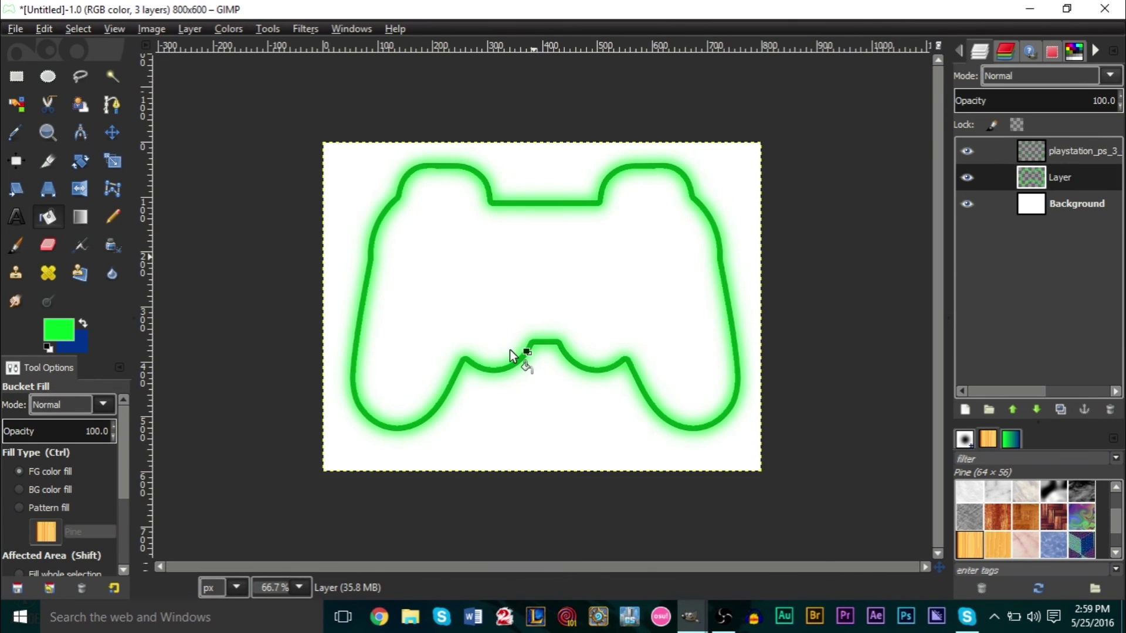
{"action": "scroll", "coordinate": [533, 336], "scroll_direction": "up", "scroll_amount": 1}
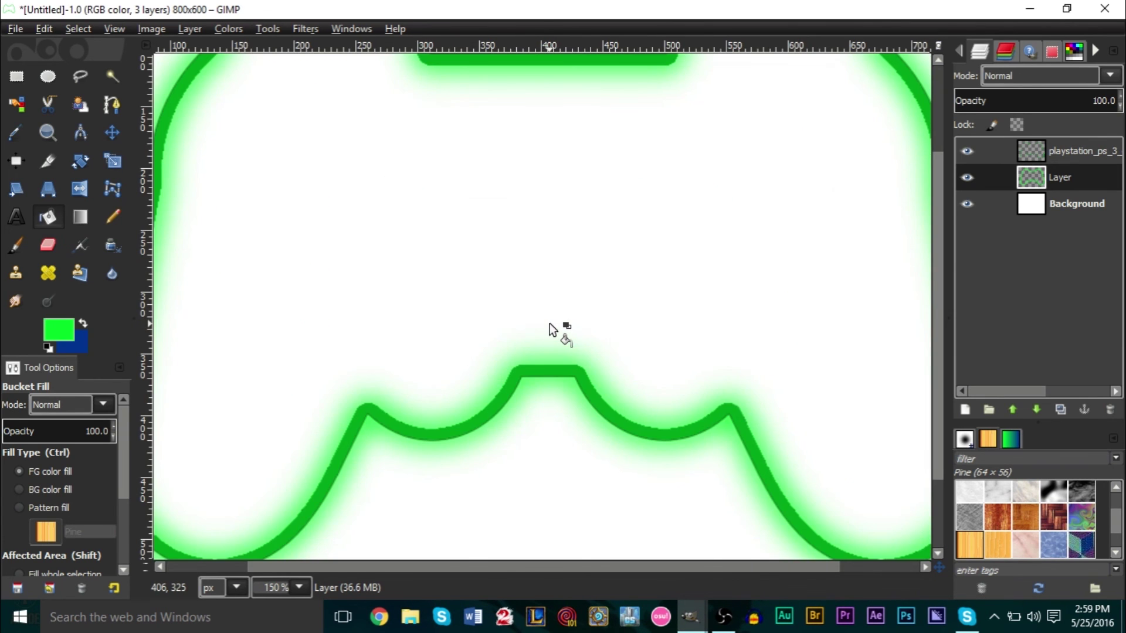
{"action": "scroll", "coordinate": [549, 322], "scroll_direction": "up", "scroll_amount": 3}
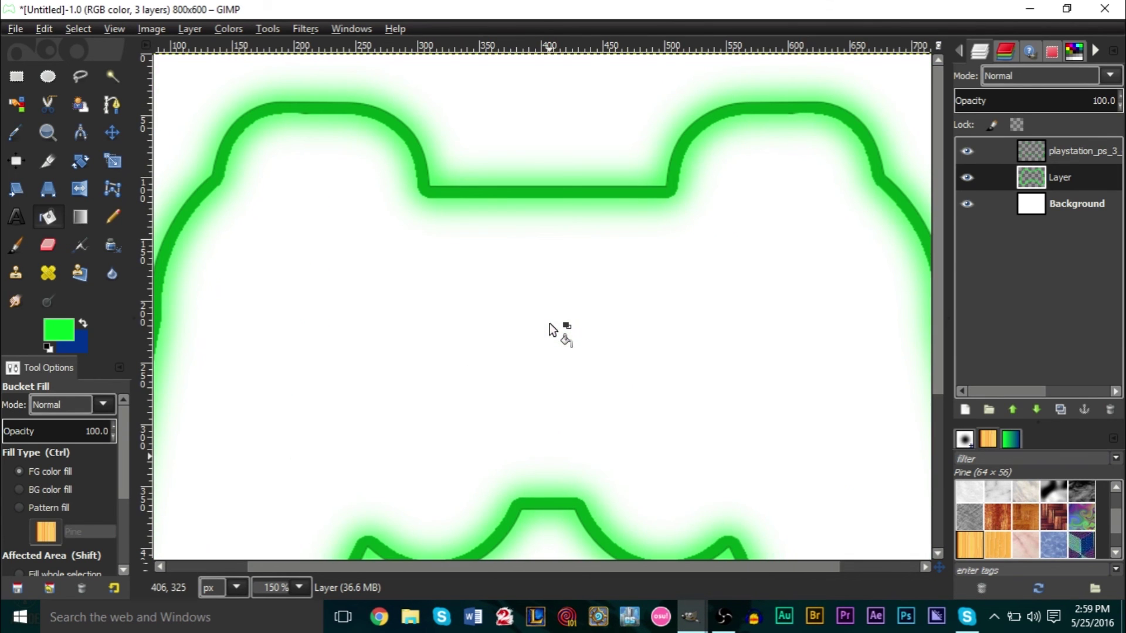
{"action": "right_click", "coordinate": [1047, 181]}
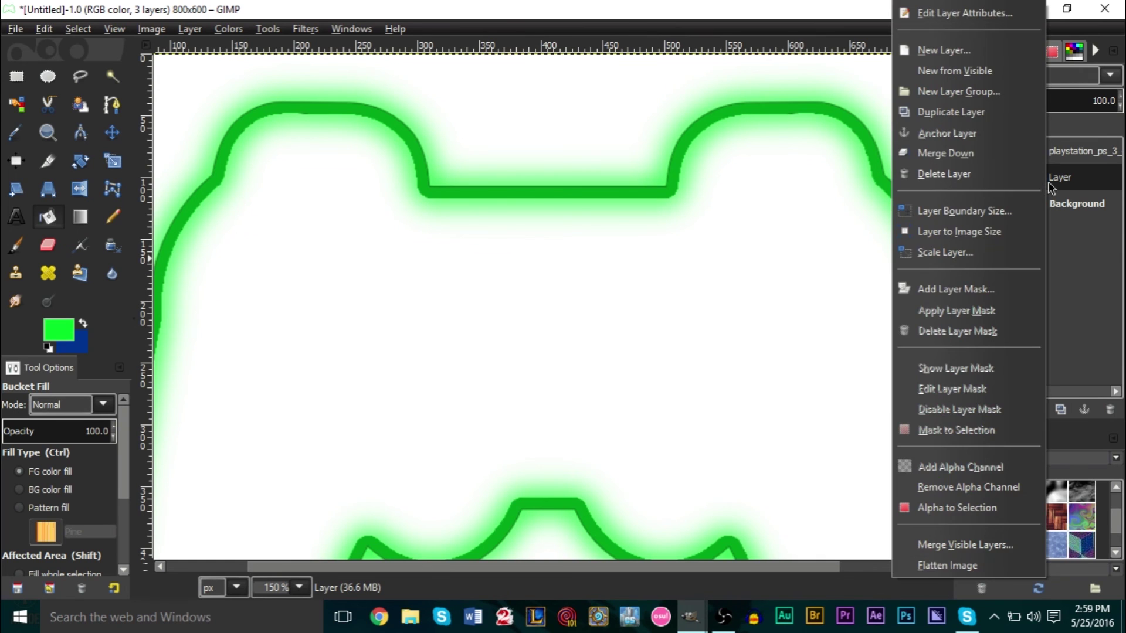
{"action": "left_click", "coordinate": [958, 112]}
{"action": "key", "text": "1"}
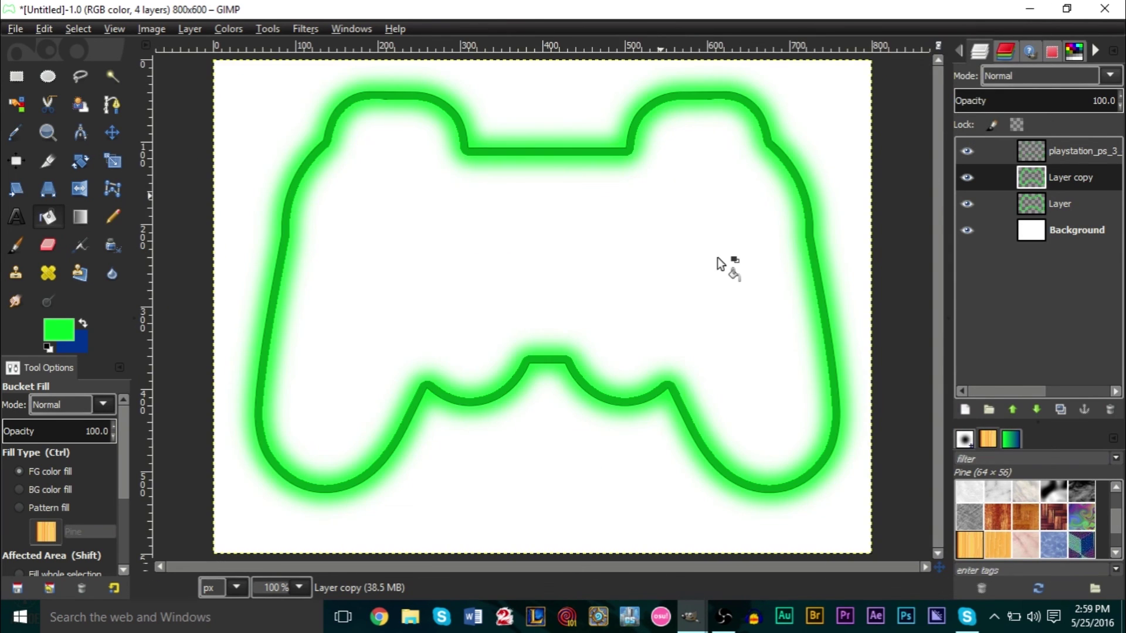
{"action": "scroll", "coordinate": [720, 264], "scroll_direction": "up", "scroll_amount": 1}
{"action": "scroll", "coordinate": [830, 246], "scroll_direction": "up", "scroll_amount": 2}
{"action": "left_click_drag", "start_coordinate": [1069, 188], "coordinate": [1069, 146]}
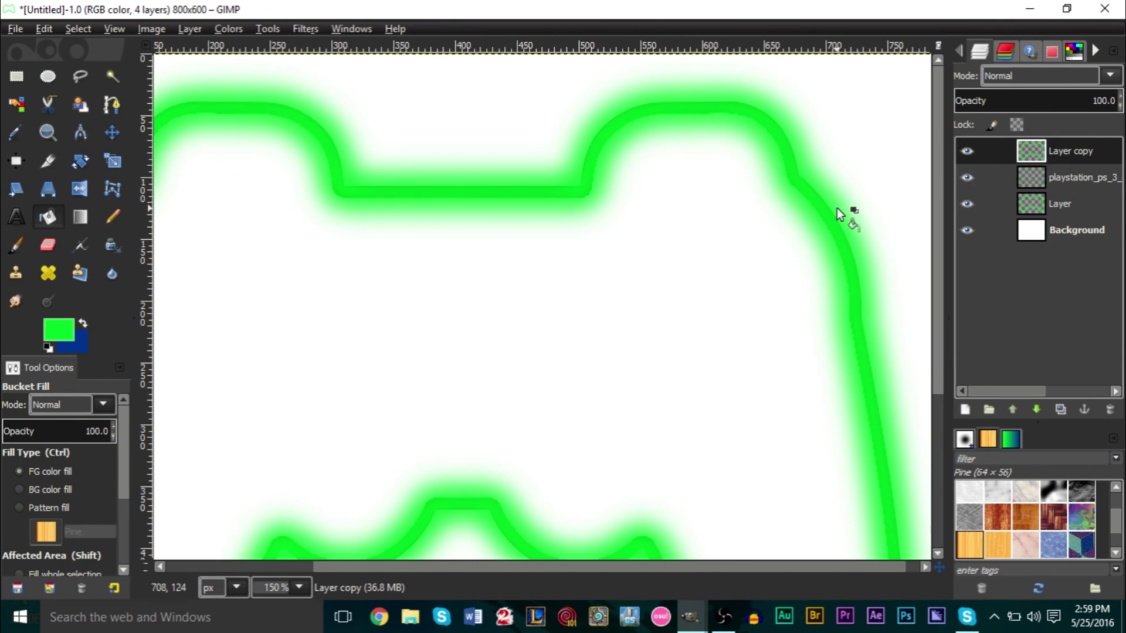
Hide and show the controller outline layer again to compare the glow with and without it.
{"action": "scroll", "coordinate": [836, 213], "scroll_direction": "down", "scroll_amount": 1}
{"action": "scroll", "coordinate": [837, 213], "scroll_direction": "up", "scroll_amount": 1}
{"action": "left_click", "coordinate": [1059, 179]}
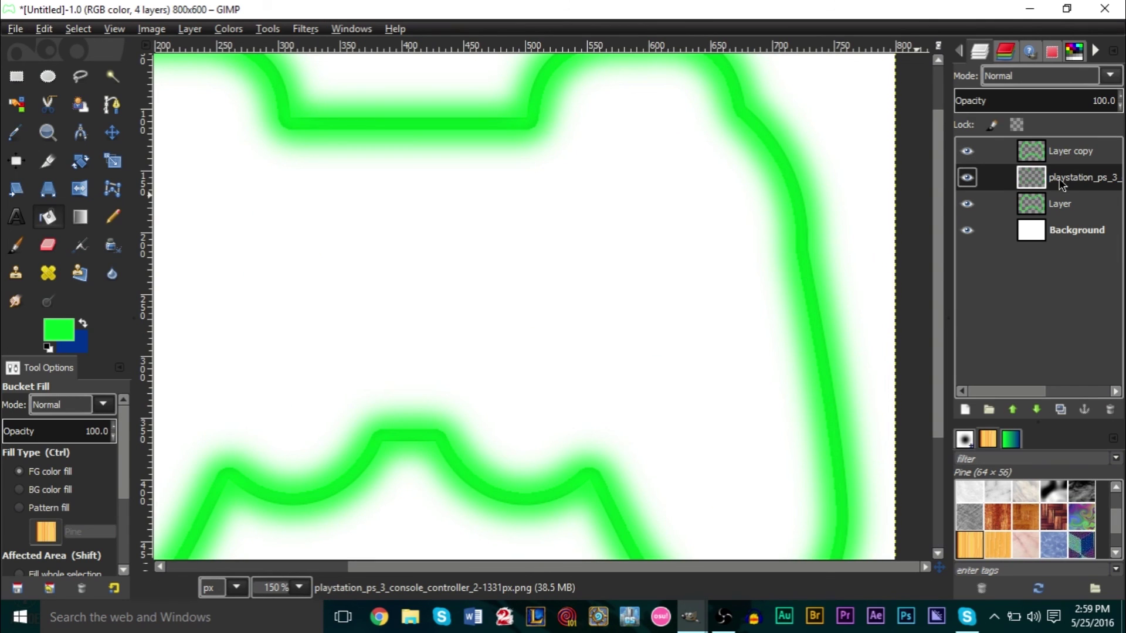
{"action": "left_click", "coordinate": [971, 183]}
{"action": "left_click", "coordinate": [971, 183]}
Set the blend mode of the duplicated glow layer above the outline to Dodge.
{"action": "left_click", "coordinate": [1050, 204]}
{"action": "left_click", "coordinate": [1050, 181]}
{"action": "left_click", "coordinate": [1057, 152]}
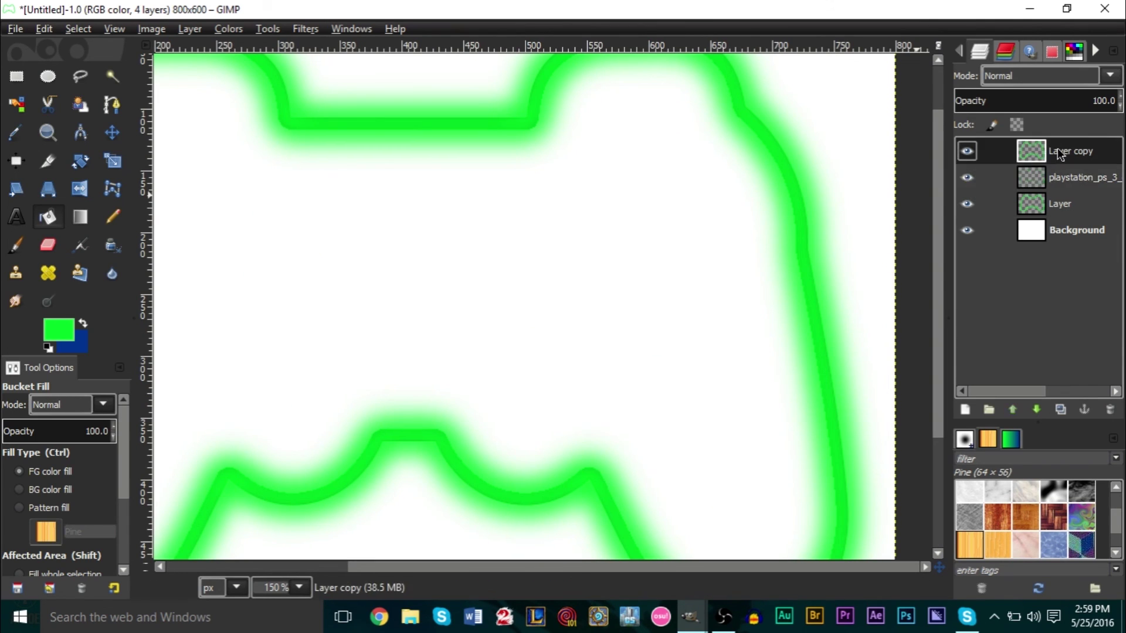
{"action": "left_click", "coordinate": [1022, 77]}
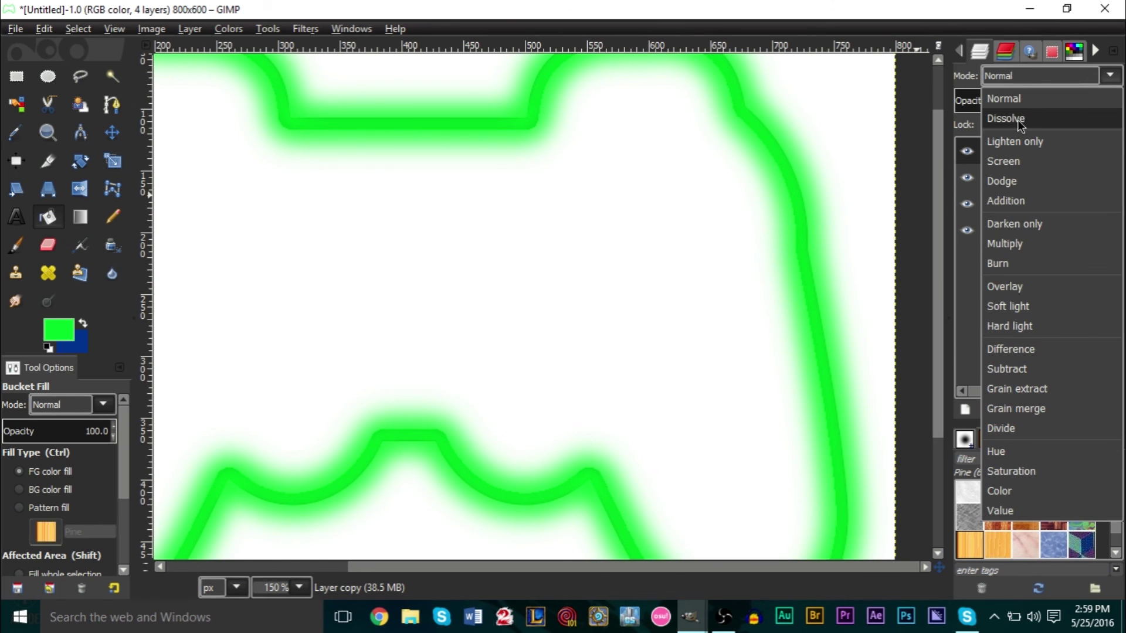
{"action": "left_click", "coordinate": [1006, 179]}
Hide the white Background layer and show it again to examine the glow against transparency.
{"action": "scroll", "coordinate": [456, 236], "scroll_direction": "down", "scroll_amount": 1}
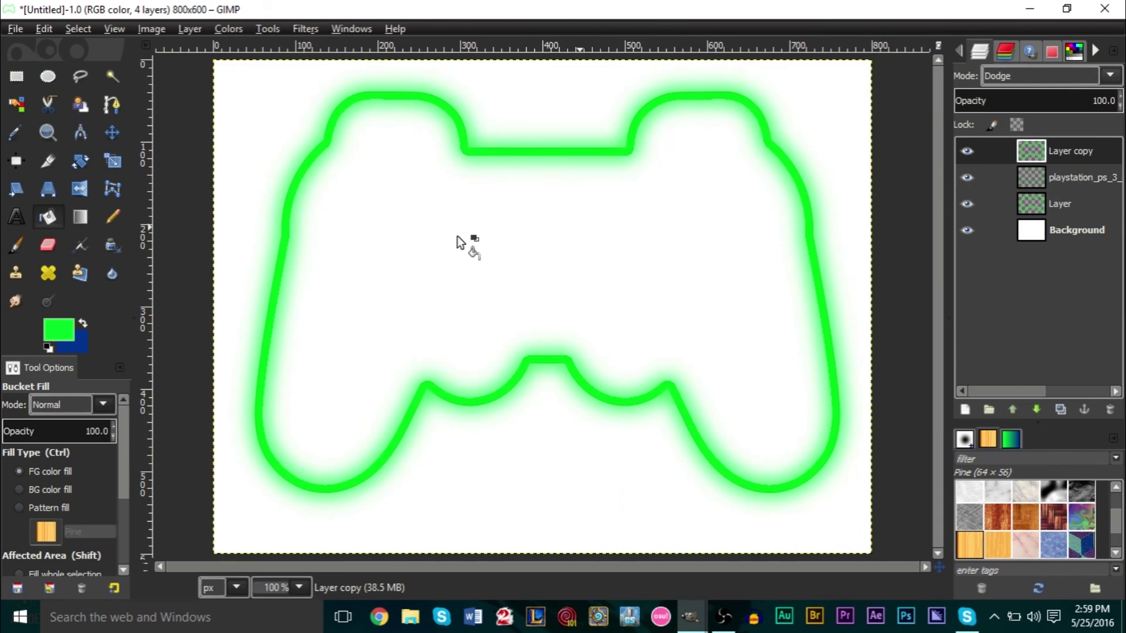
{"action": "scroll", "coordinate": [457, 236], "scroll_direction": "up", "scroll_amount": 1}
{"action": "left_click", "coordinate": [966, 230]}
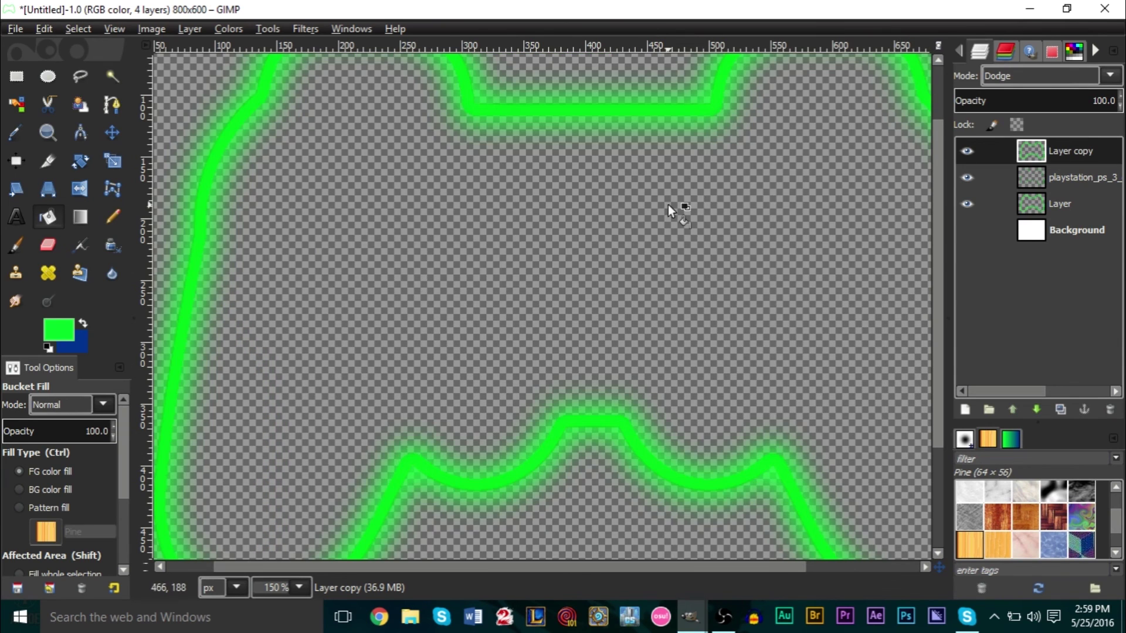
{"action": "left_click", "coordinate": [967, 229]}
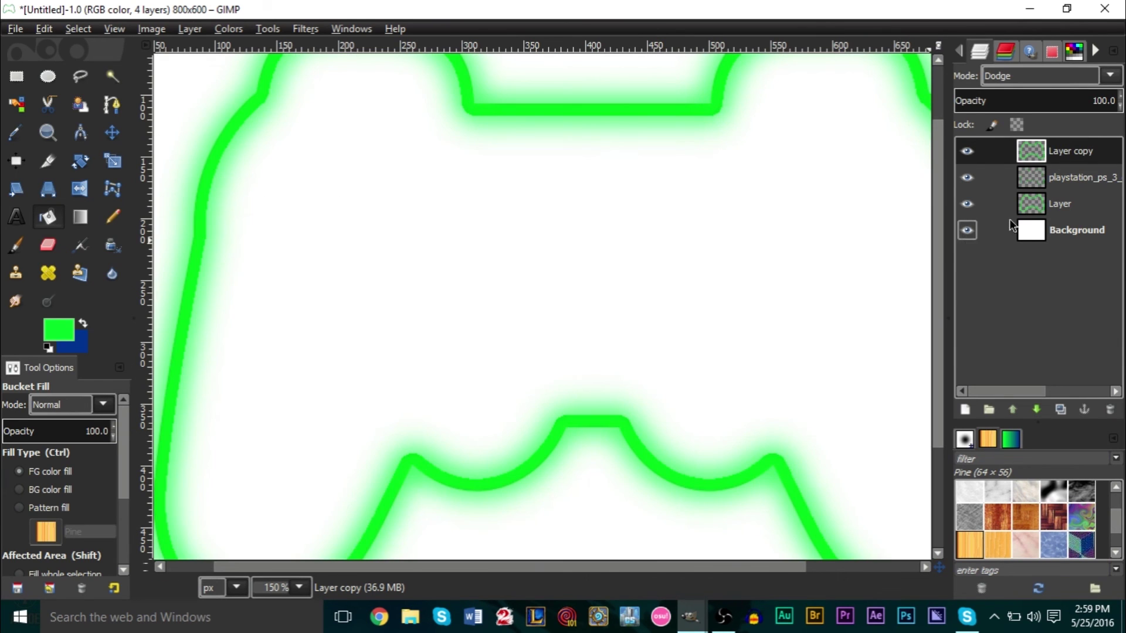
Move the Dodge glow copy beneath the outline and the lower glow layer for comparison, and return it above the outline.
{"action": "left_click", "coordinate": [1037, 205]}
{"action": "left_click", "coordinate": [1053, 151]}
{"action": "left_click_drag", "start_coordinate": [1052, 150], "coordinate": [1051, 188]}
{"action": "scroll", "coordinate": [663, 246], "scroll_direction": "up", "scroll_amount": 3}
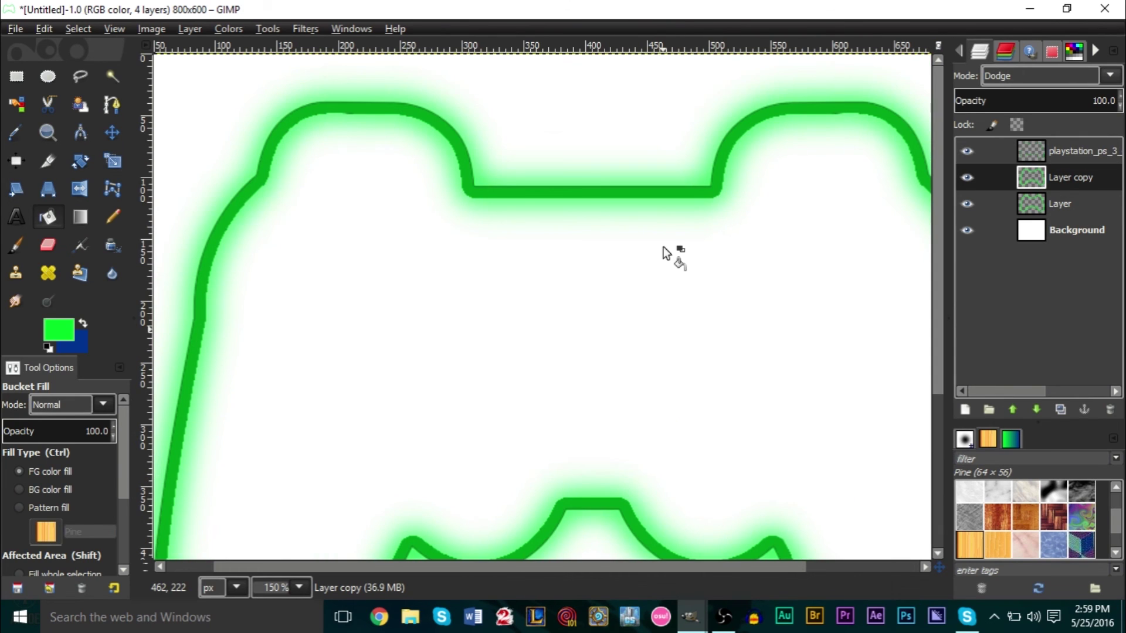
{"action": "mouse_move", "coordinate": [1042, 179]}
{"action": "left_mouse_down"}
{"action": "mouse_move", "coordinate": [1056, 147]}
{"action": "mouse_move", "coordinate": [1027, 197]}
{"action": "mouse_move", "coordinate": [1068, 147]}
{"action": "mouse_move", "coordinate": [1060, 185]}
{"action": "left_mouse_up"}
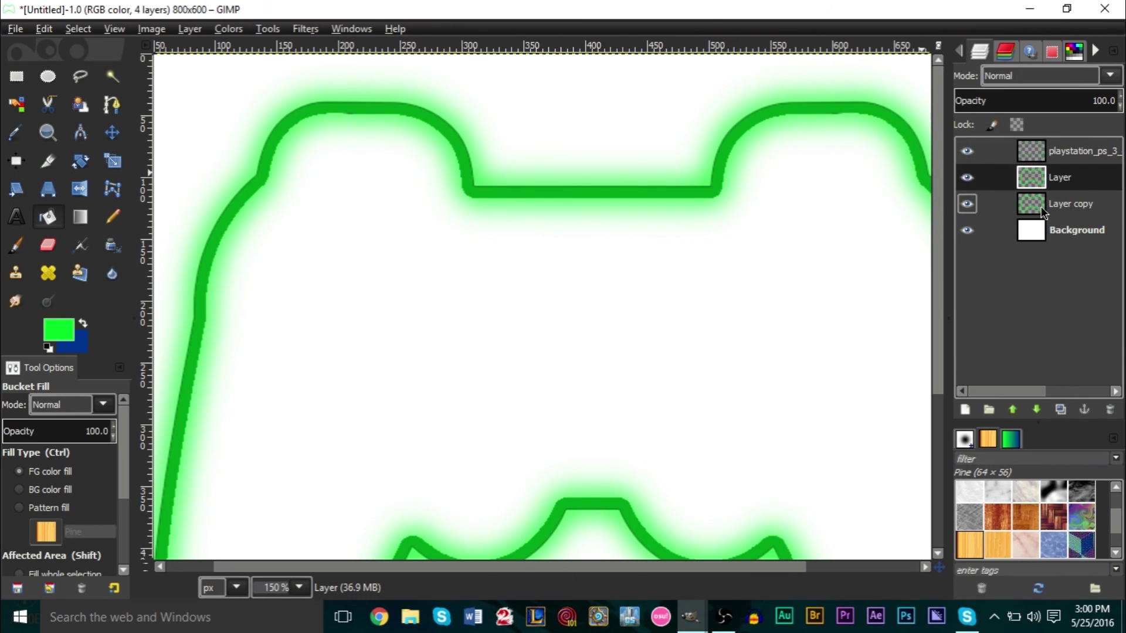
{"action": "mouse_move", "coordinate": [1055, 205]}
{"action": "left_mouse_down"}
{"action": "mouse_move", "coordinate": [1070, 206]}
{"action": "mouse_move", "coordinate": [1052, 146]}
{"action": "left_mouse_up"}
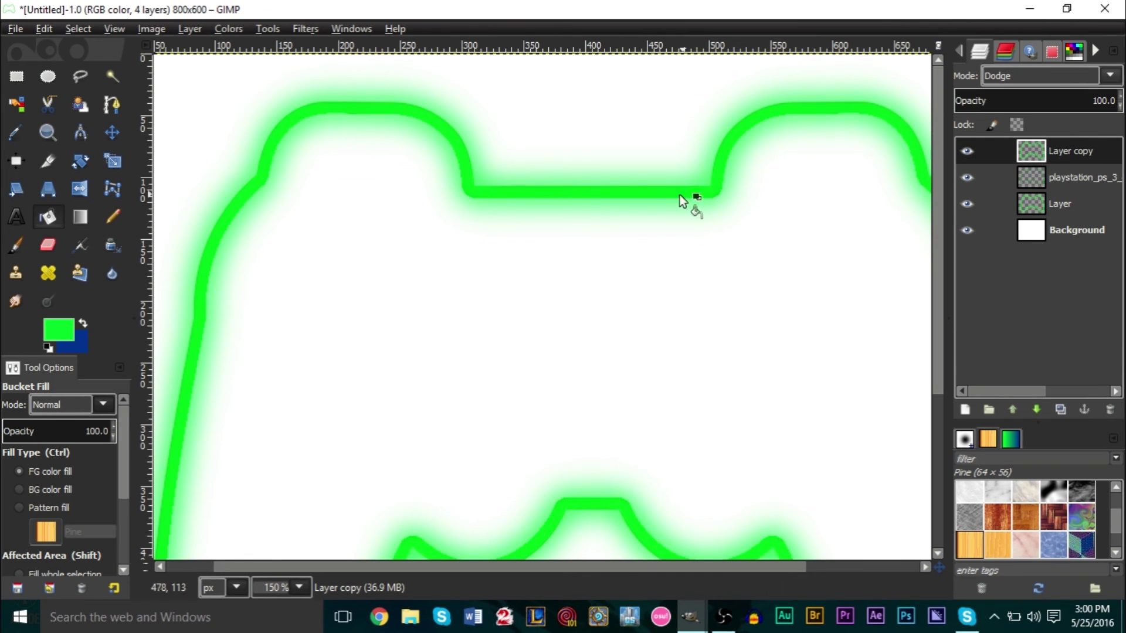
{"action": "key", "text": "1"}
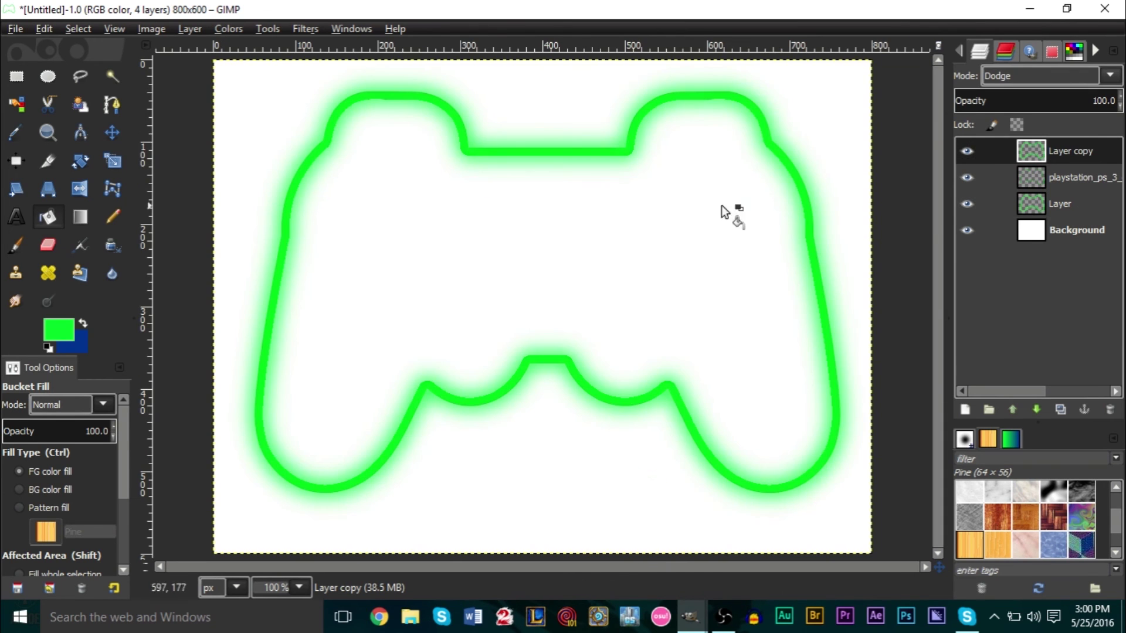
Set the foreground colour to black and fill the Background layer with it.
{"action": "left_click", "coordinate": [966, 231]}
{"action": "left_click", "coordinate": [965, 231]}
{"action": "left_click", "coordinate": [1092, 233]}
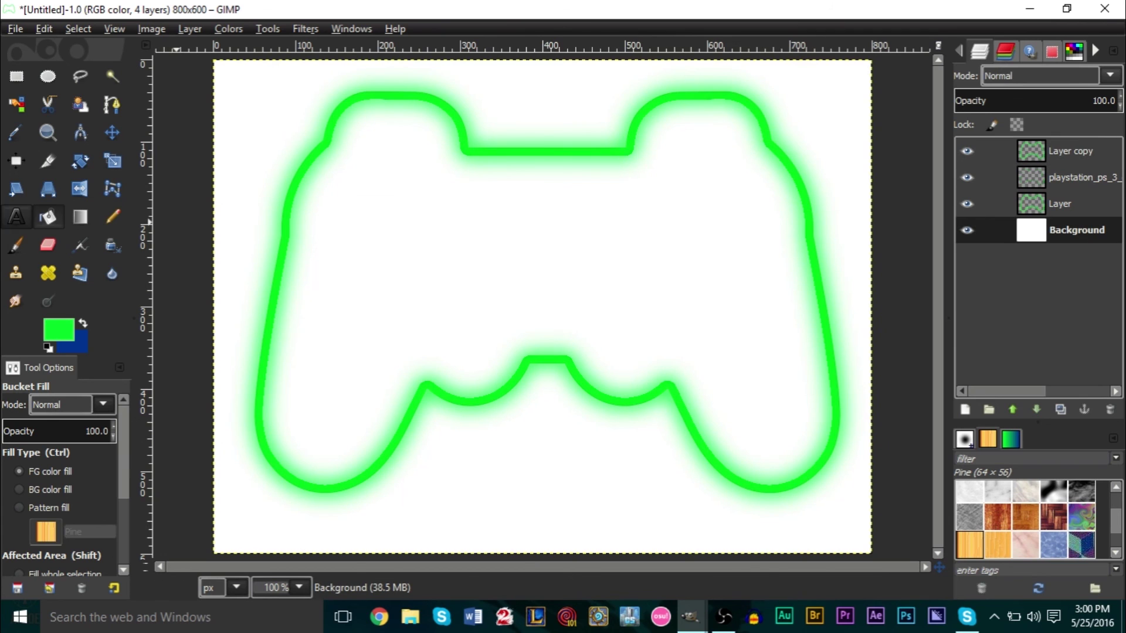
{"action": "left_click", "coordinate": [66, 334]}
{"action": "left_click", "coordinate": [434, 335]}
{"action": "left_click", "coordinate": [363, 403]}
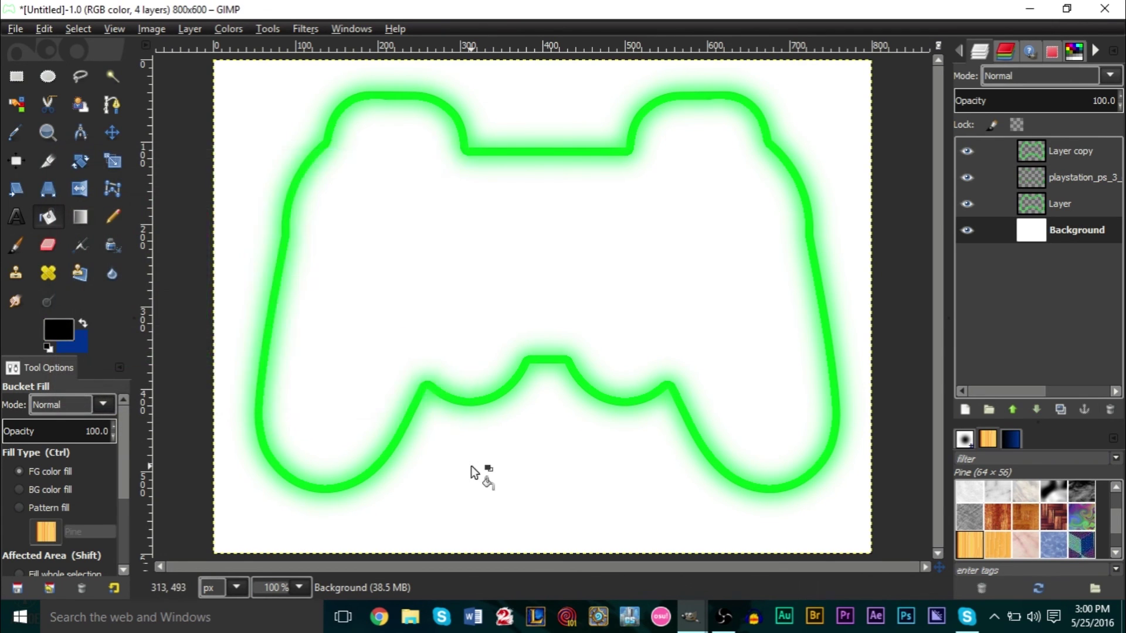
{"action": "left_click", "coordinate": [473, 469]}
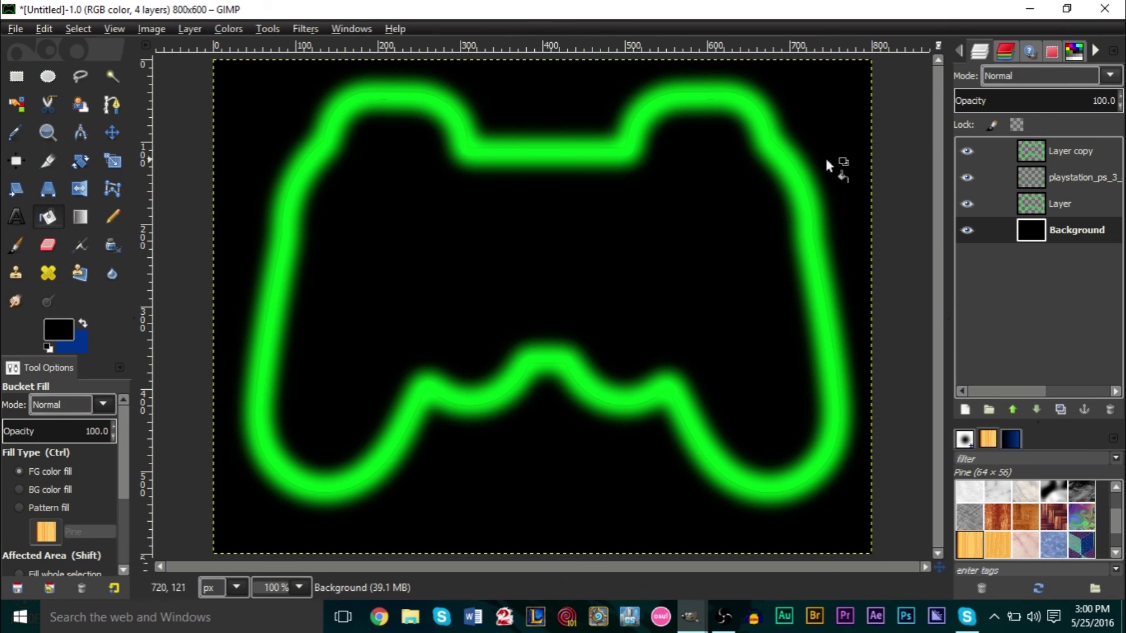
Hide and show the Dodge glow copy repeatedly to compare the glow against the black background.
{"action": "left_click", "coordinate": [967, 152]}
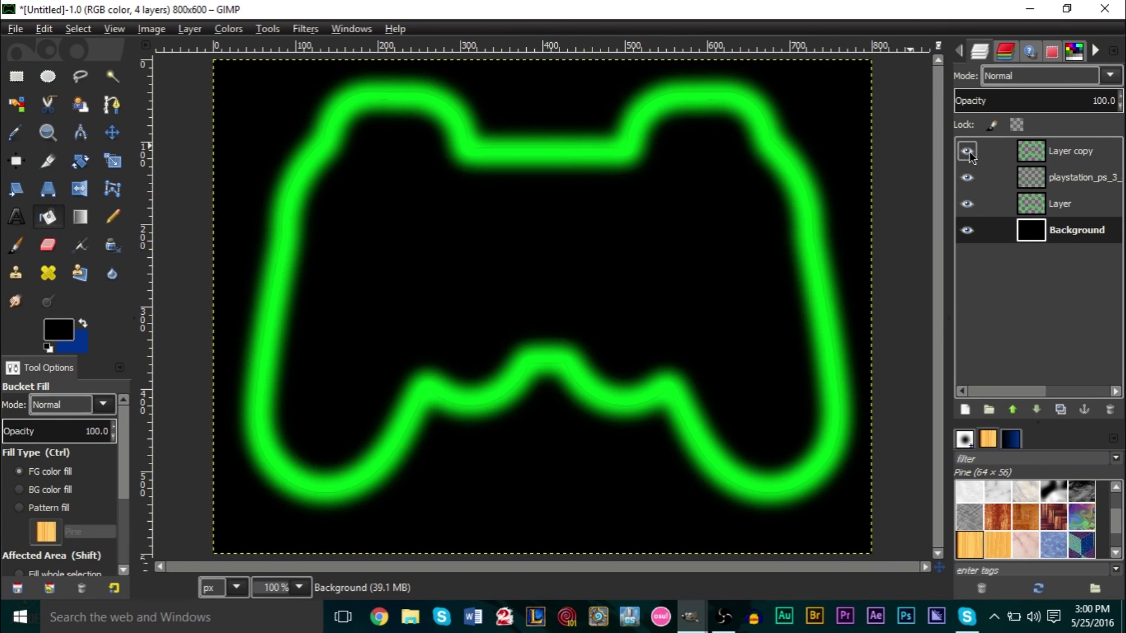
{"action": "scroll", "coordinate": [666, 151], "scroll_direction": "up", "scroll_amount": 1}
{"action": "left_click", "coordinate": [1043, 162]}
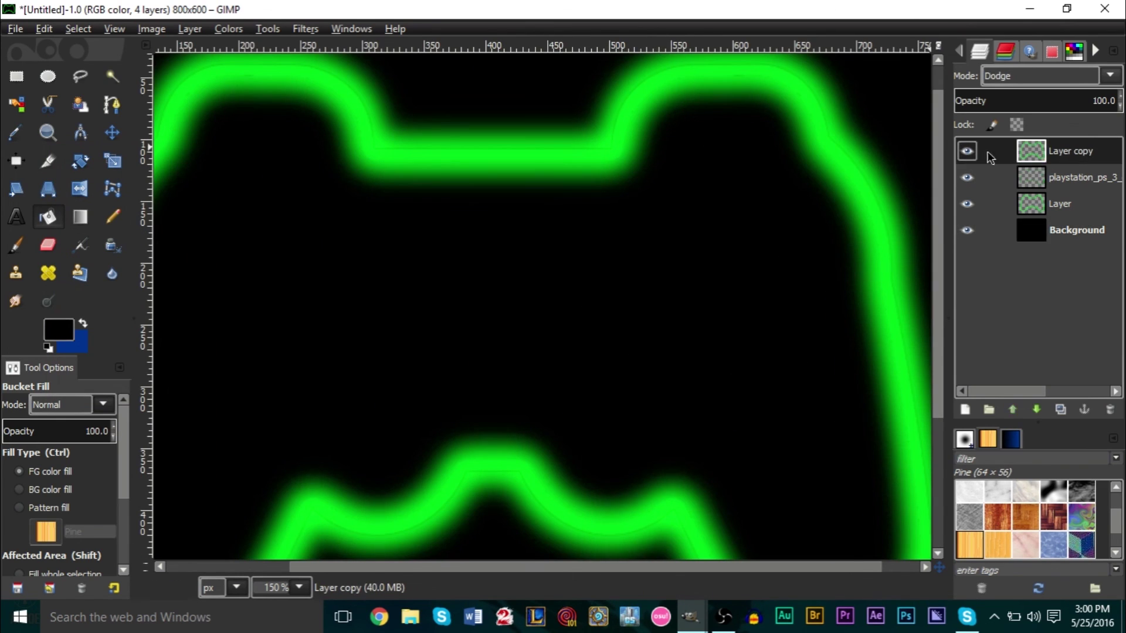
{"action": "left_click", "coordinate": [967, 152]}
{"action": "left_click", "coordinate": [967, 151]}
{"action": "left_click", "coordinate": [967, 152]}
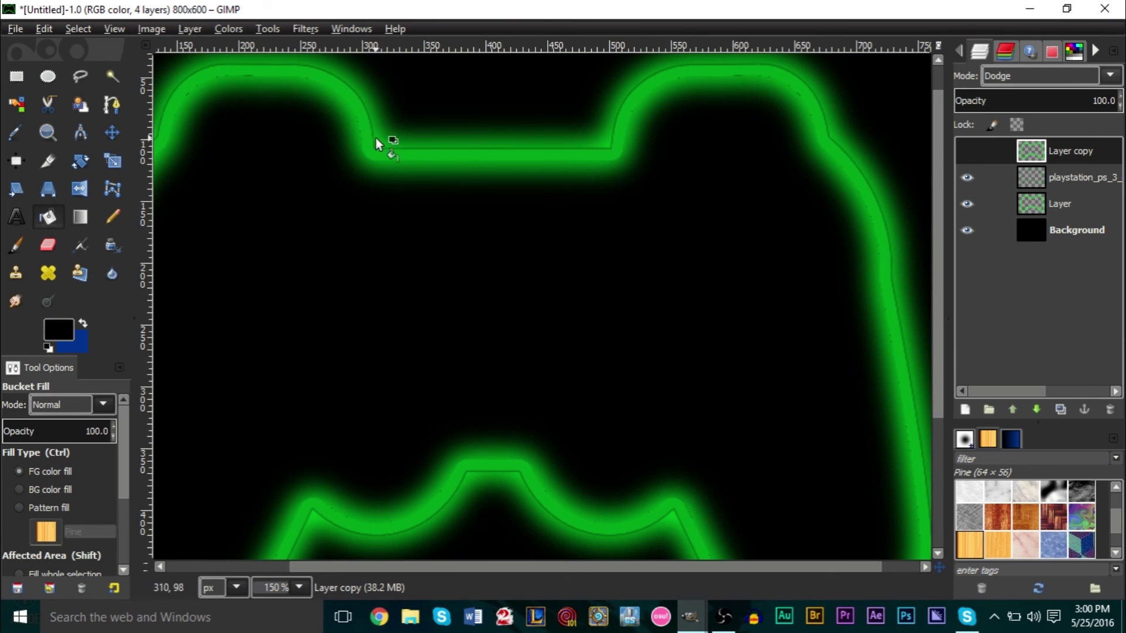
{"action": "left_click", "coordinate": [967, 152]}
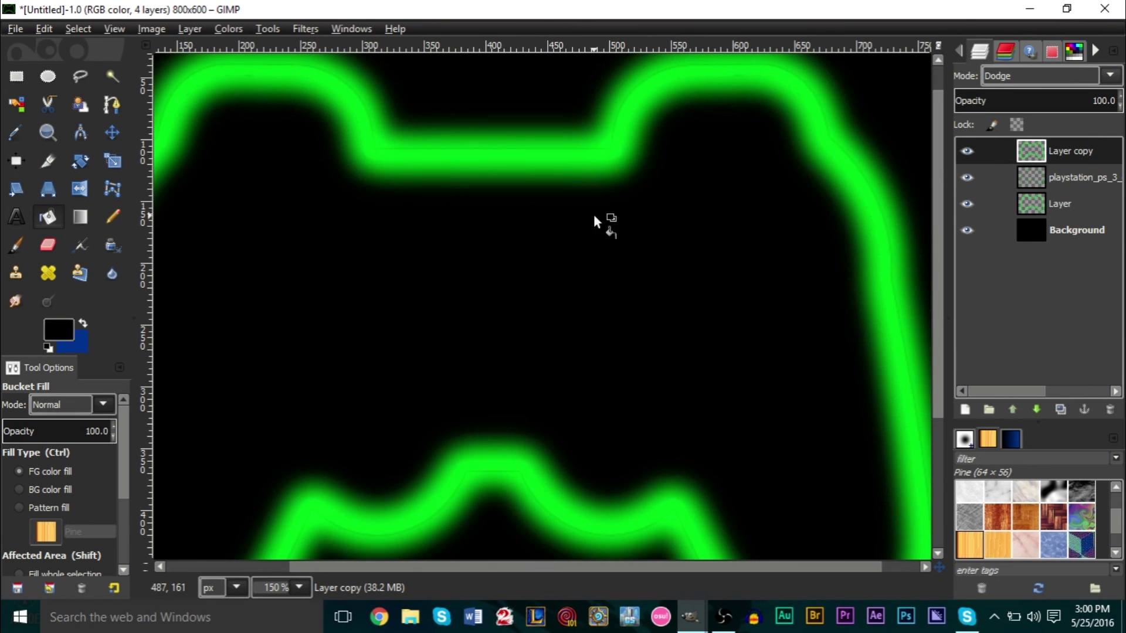
{"action": "scroll", "coordinate": [594, 218], "scroll_direction": "down", "scroll_amount": 1}
{"action": "scroll", "coordinate": [594, 218], "scroll_direction": "down", "scroll_amount": 1}
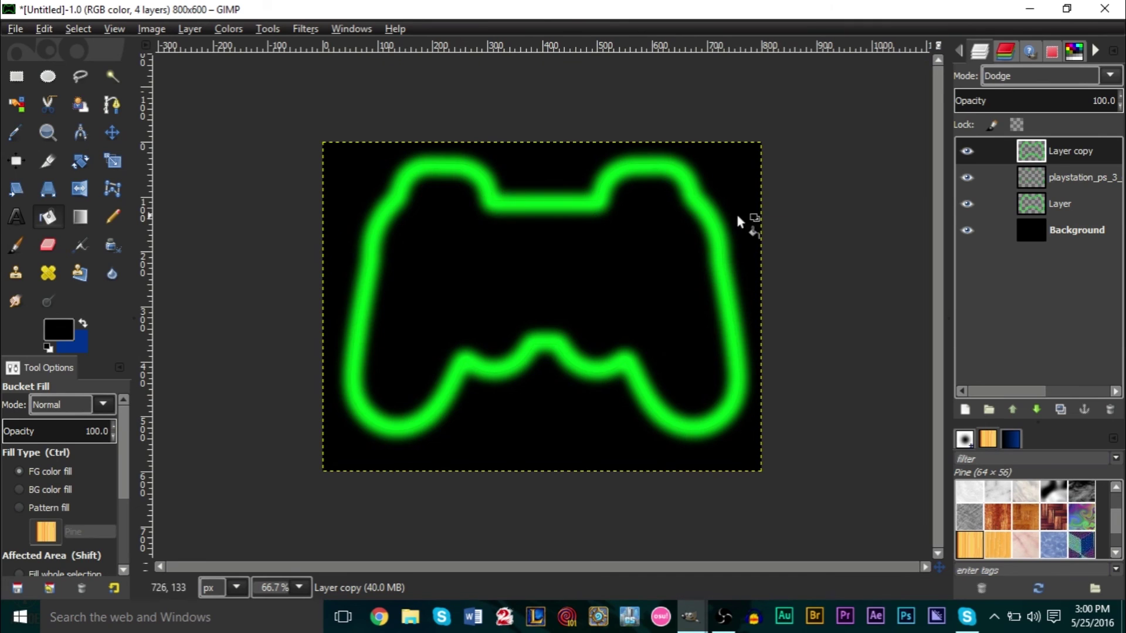
Hide both glow layers to examine the controller outline alone against the black background.
{"action": "left_click", "coordinate": [967, 152]}
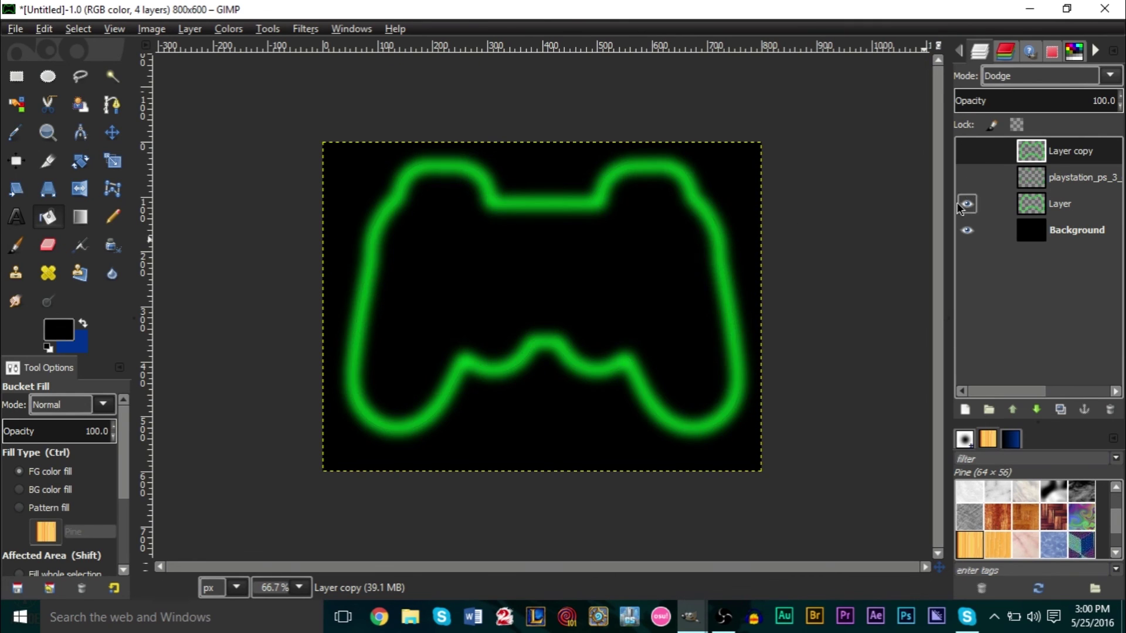
{"action": "left_click", "coordinate": [967, 203]}
{"action": "left_click", "coordinate": [966, 180]}
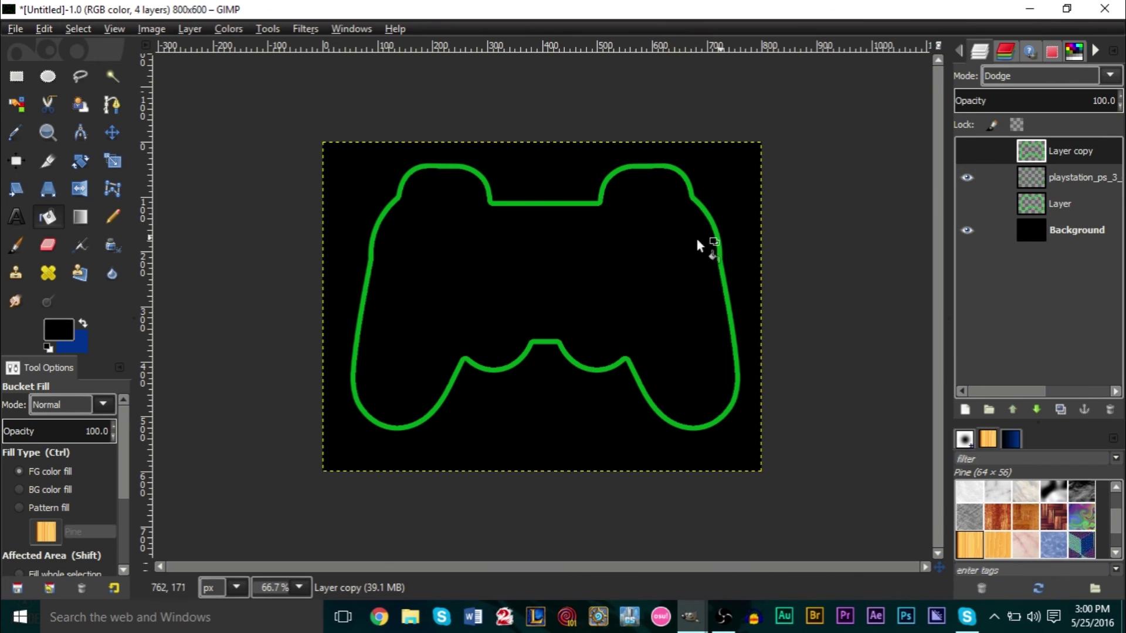
{"action": "scroll", "coordinate": [487, 202], "scroll_direction": "up", "scroll_amount": 3}
{"action": "scroll", "coordinate": [479, 136], "scroll_direction": "up", "scroll_amount": 3}
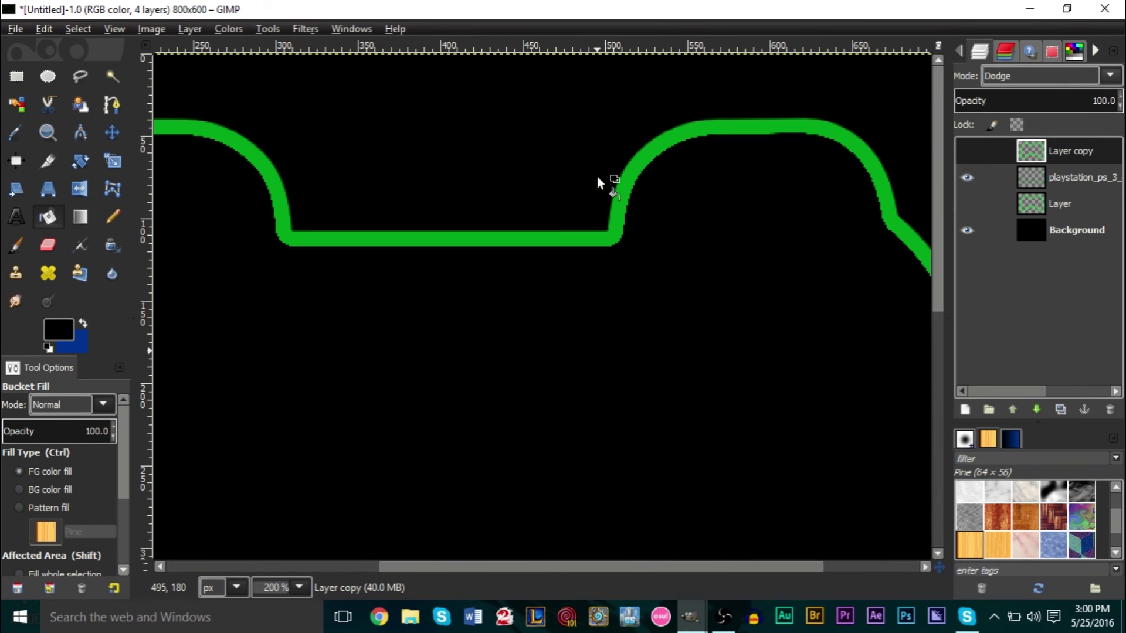
Select the controller outline from its layer's alpha, try growing the selection slightly, and undo the change.
{"action": "right_click", "coordinate": [1075, 179]}
{"action": "left_click", "coordinate": [944, 507]}
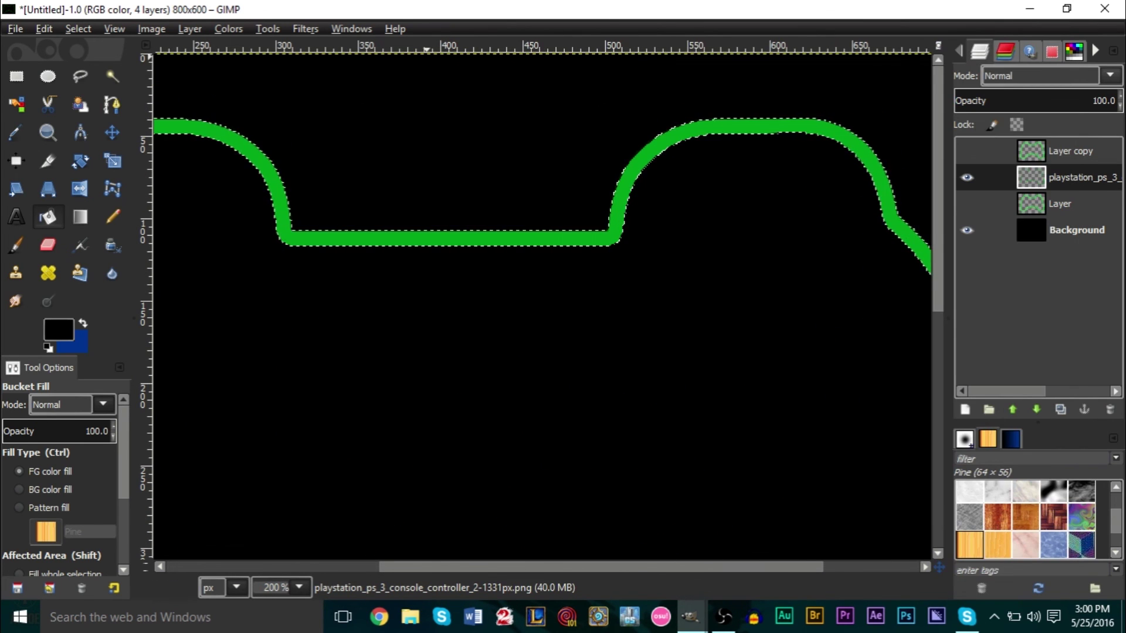
{"action": "left_click", "coordinate": [114, 28]}
{"action": "mouse_move", "coordinate": [78, 29]}
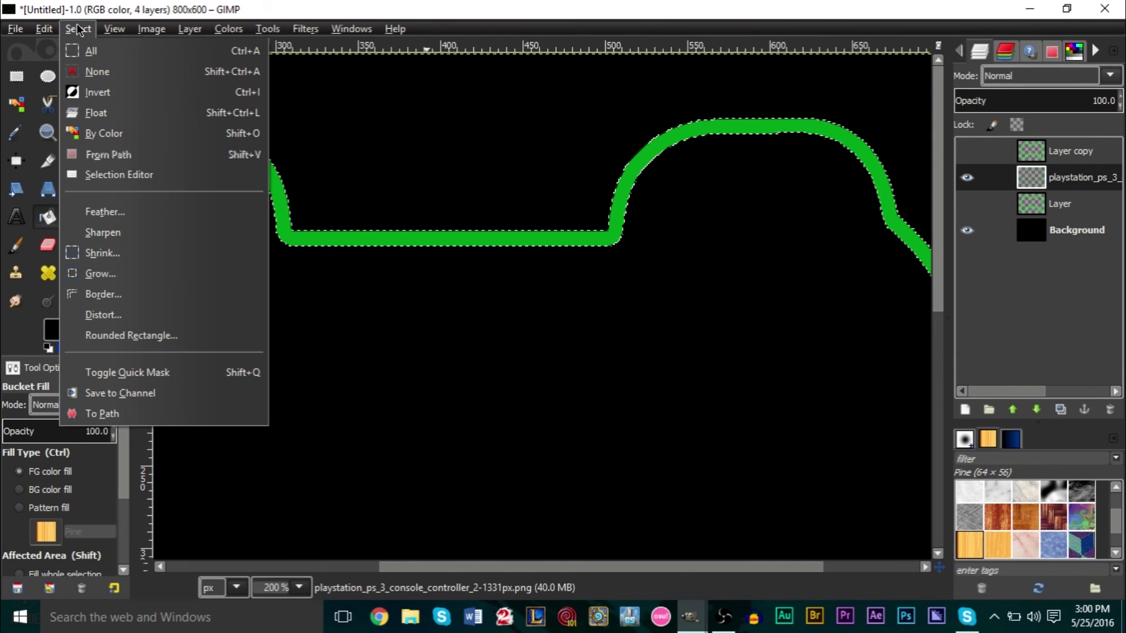
{"action": "left_click", "coordinate": [143, 275]}
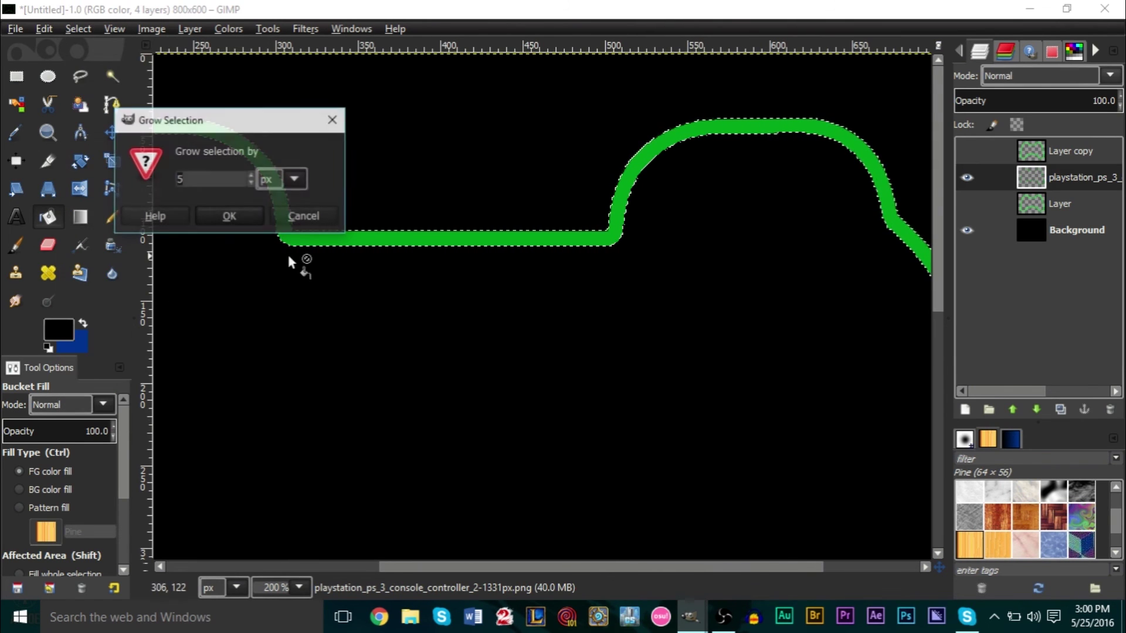
{"action": "left_click", "coordinate": [227, 216]}
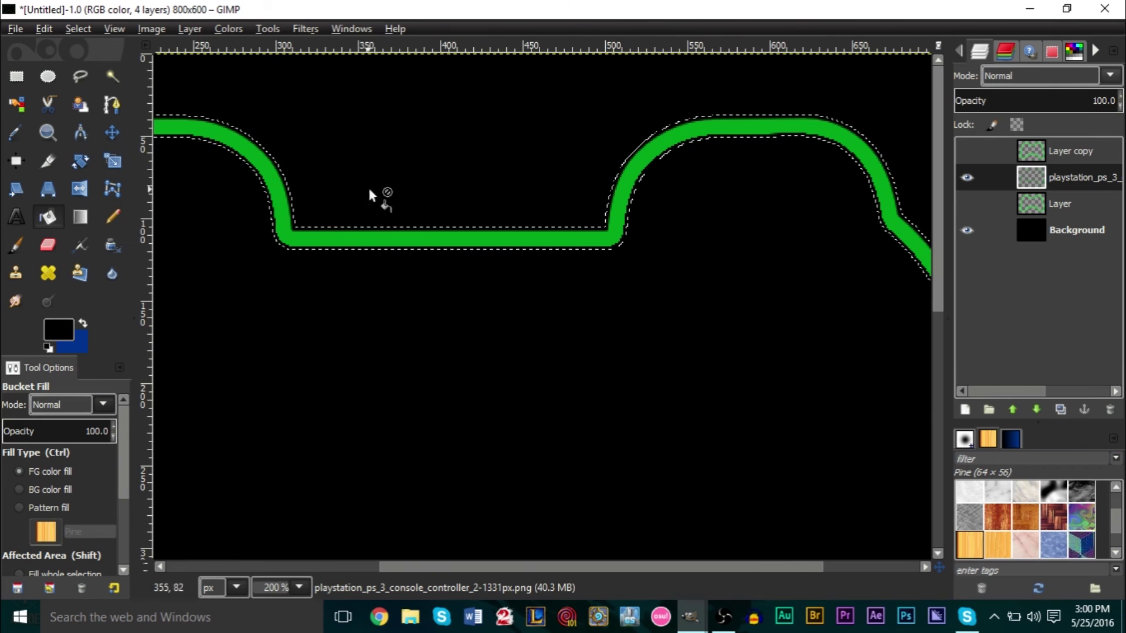
{"action": "key", "text": "ctrl+shift+a"}
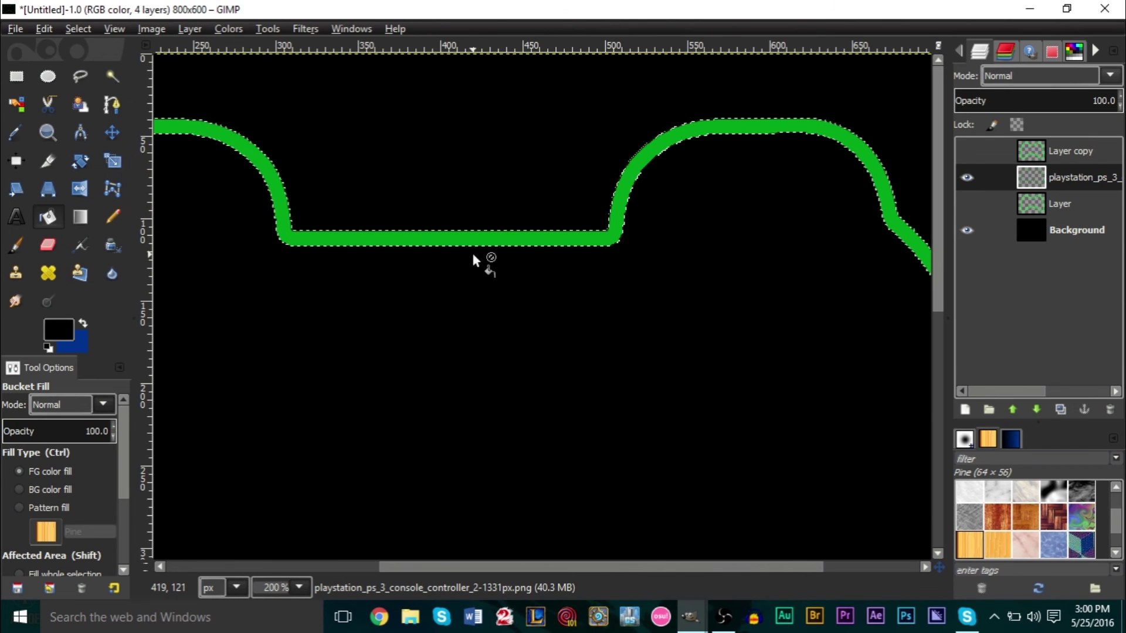
Show both glow layers again and hide the black Background layer.
{"action": "left_click", "coordinate": [966, 151]}
{"action": "left_click", "coordinate": [966, 204]}
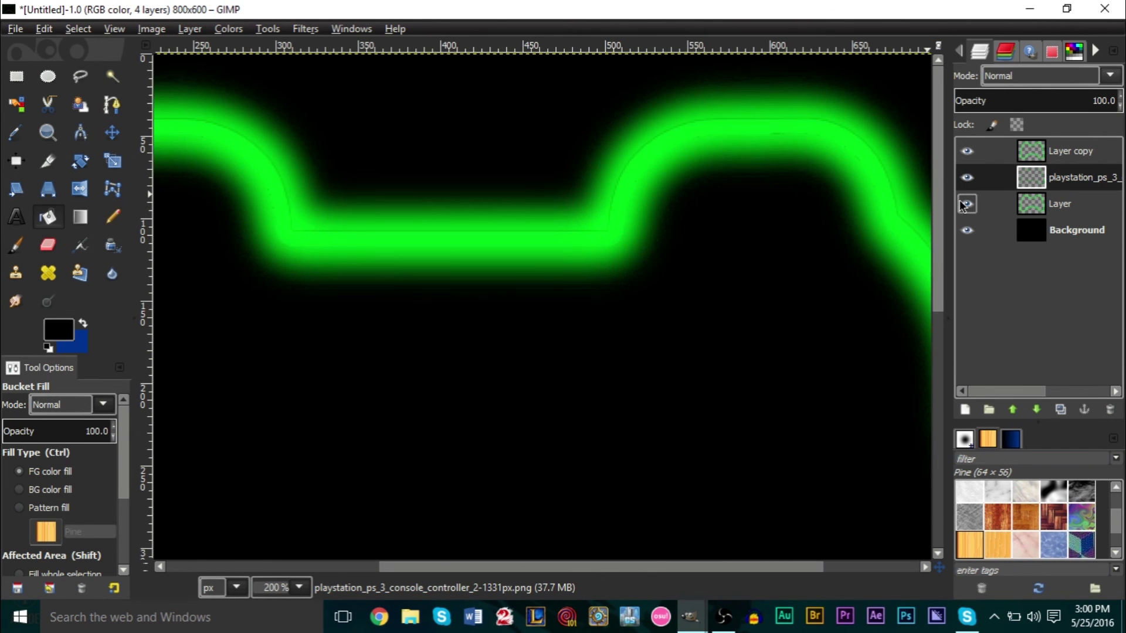
{"action": "key", "text": "1"}
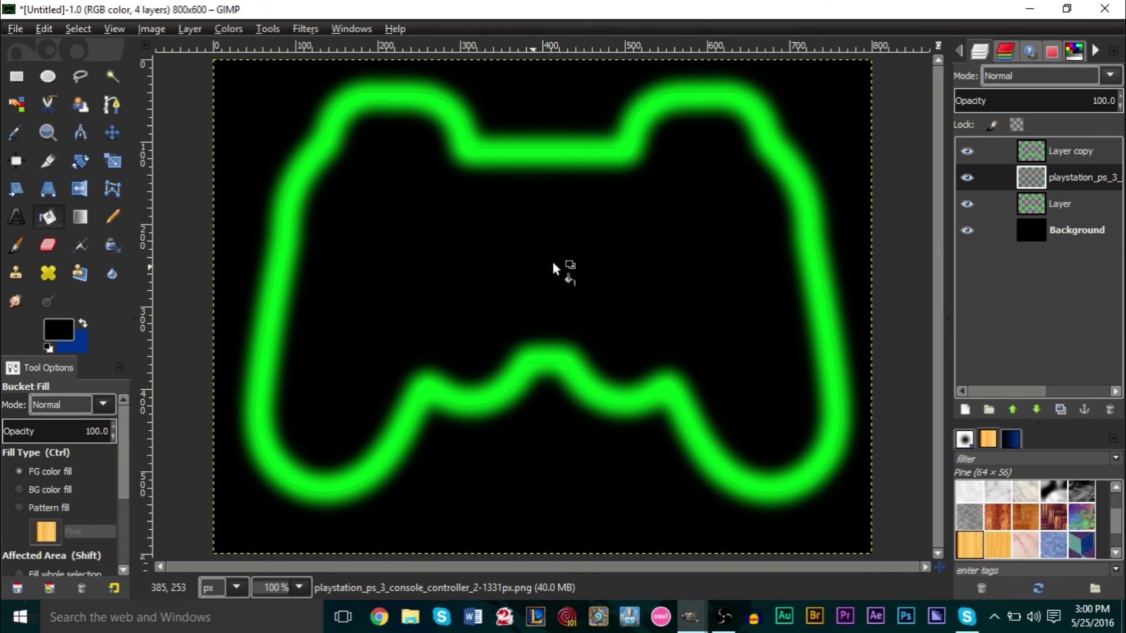
{"action": "left_click", "coordinate": [967, 229]}
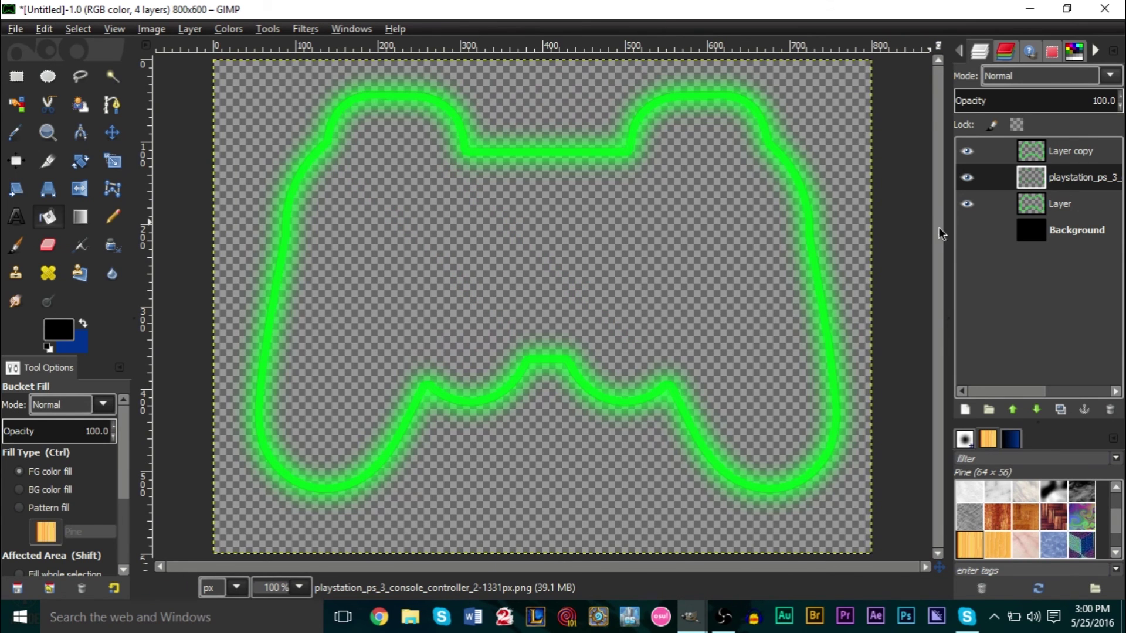